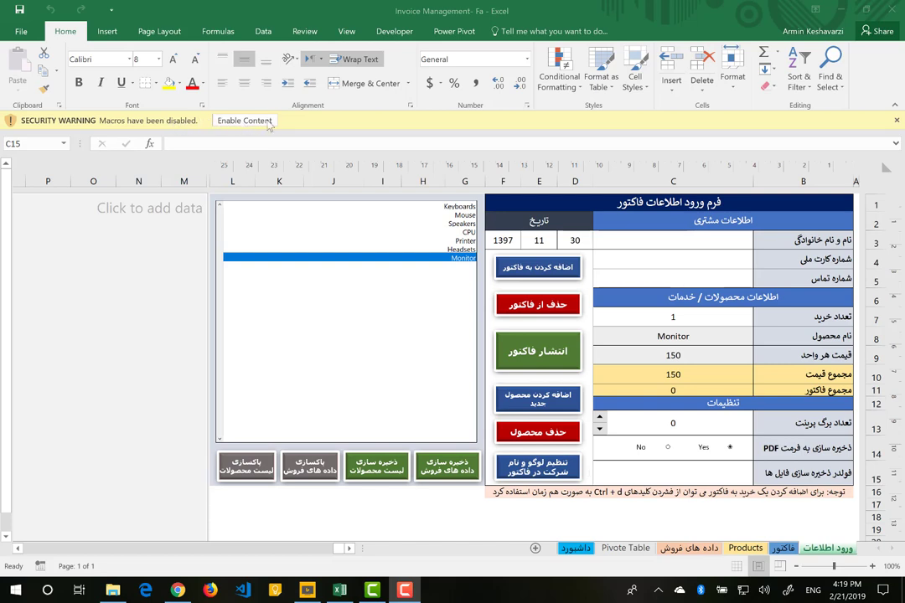
# Step: Turn on macros for the Invoice Management workbook from the yellow Security Warning bar
pyautogui.click(269, 123)
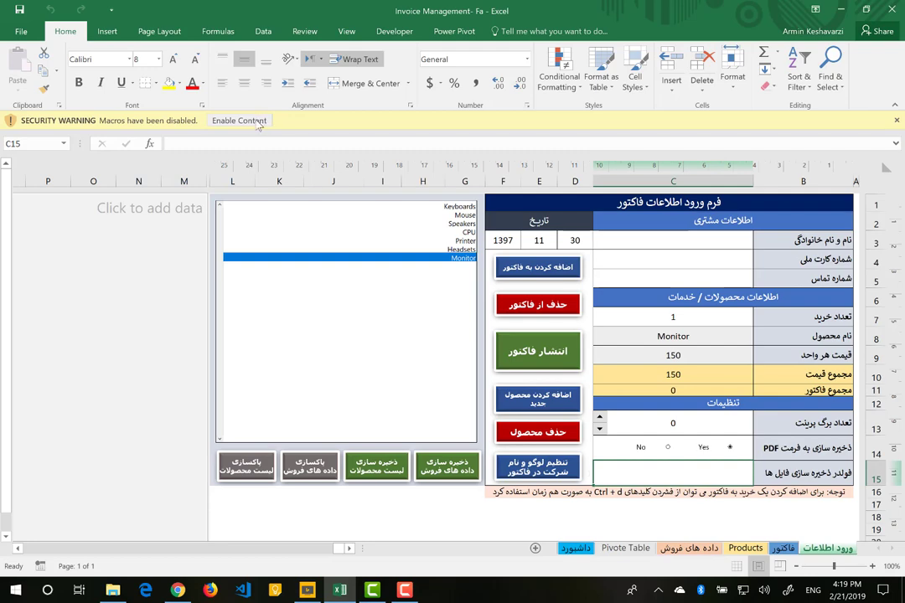
pyautogui.click(259, 122)
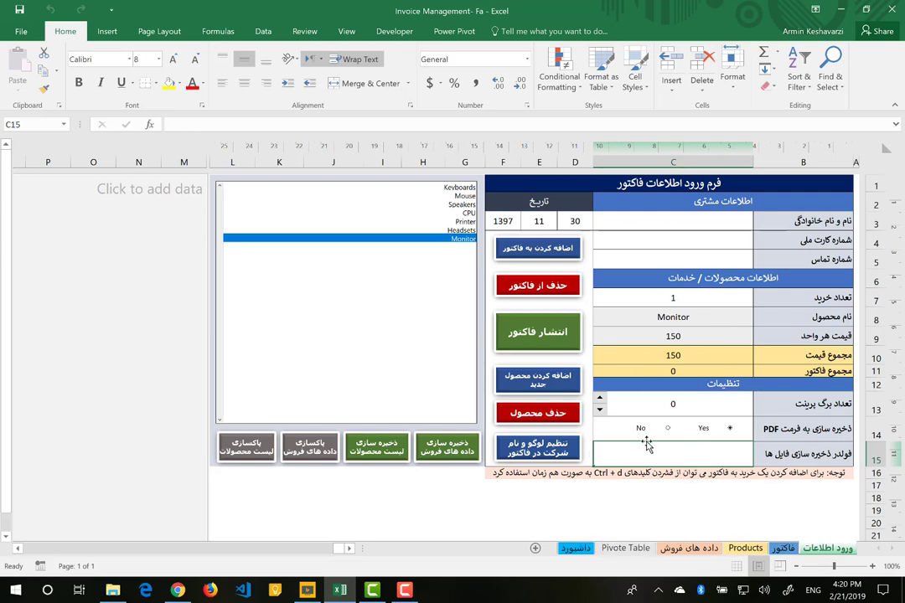
# Step: On the فاکتور invoice sheet, inspect the seller name, address and phone cells
pyautogui.click(783, 548)
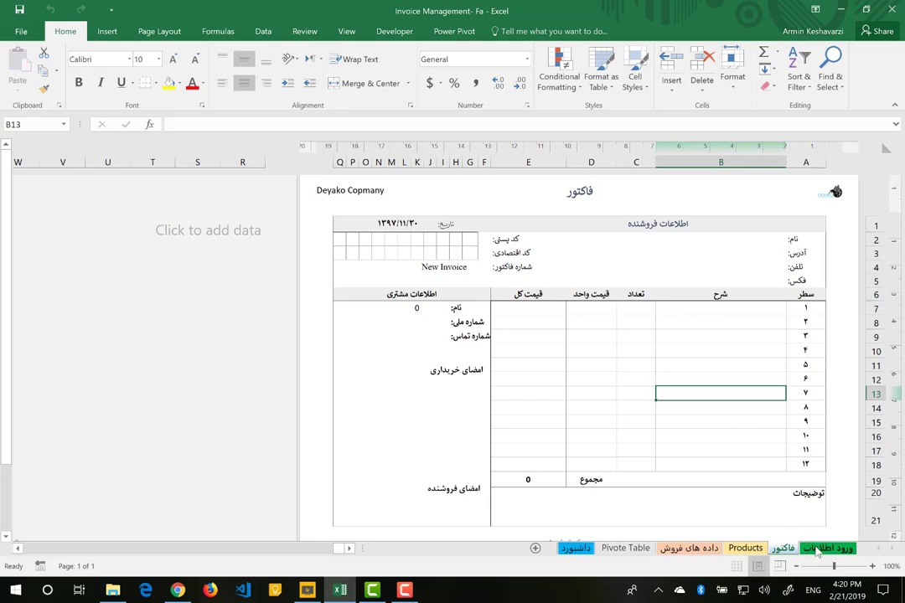
pyautogui.click(755, 240)
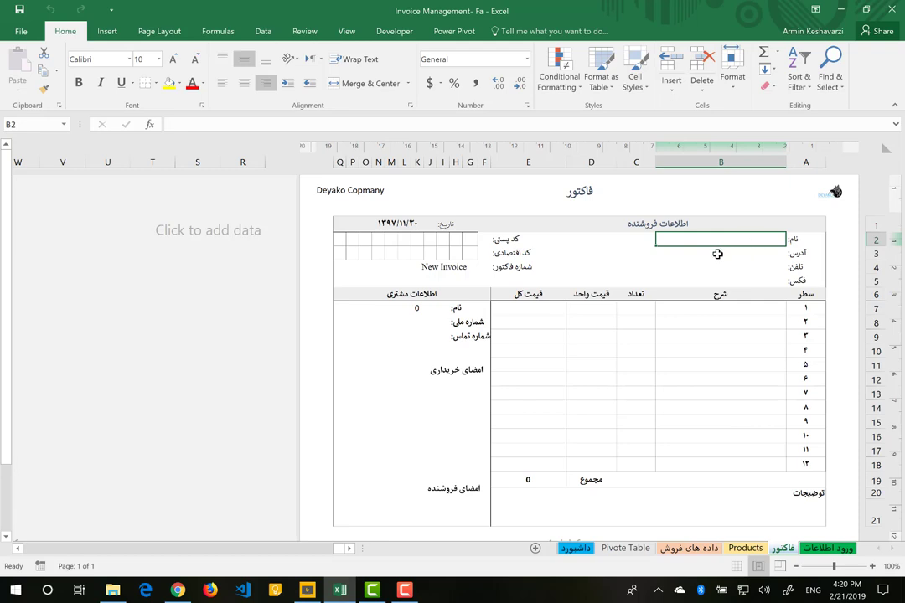
pyautogui.click(717, 253)
pyautogui.click(714, 271)
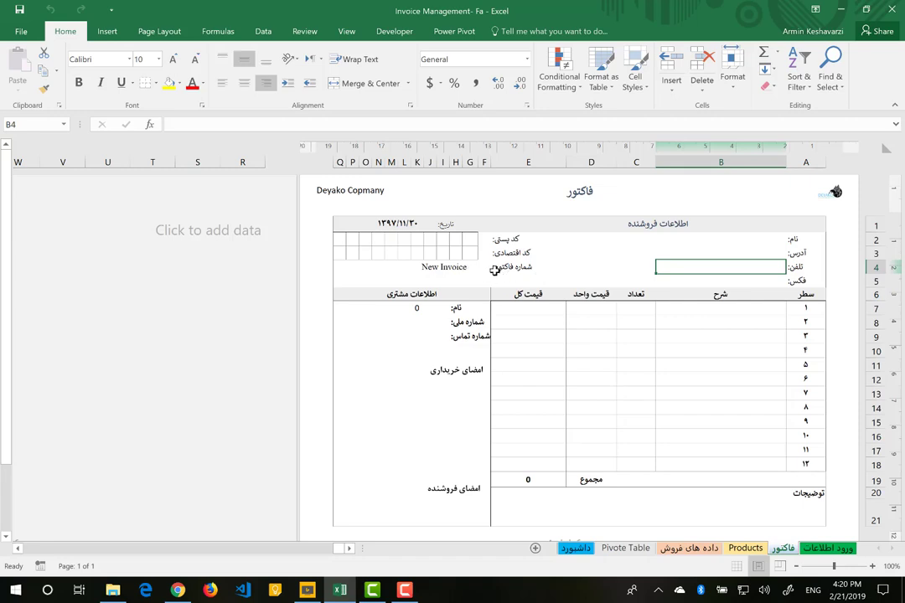
# Step: Check the New Invoice, customer name and national ID formulas against the ورود اطلاعات form
pyautogui.click(449, 271)
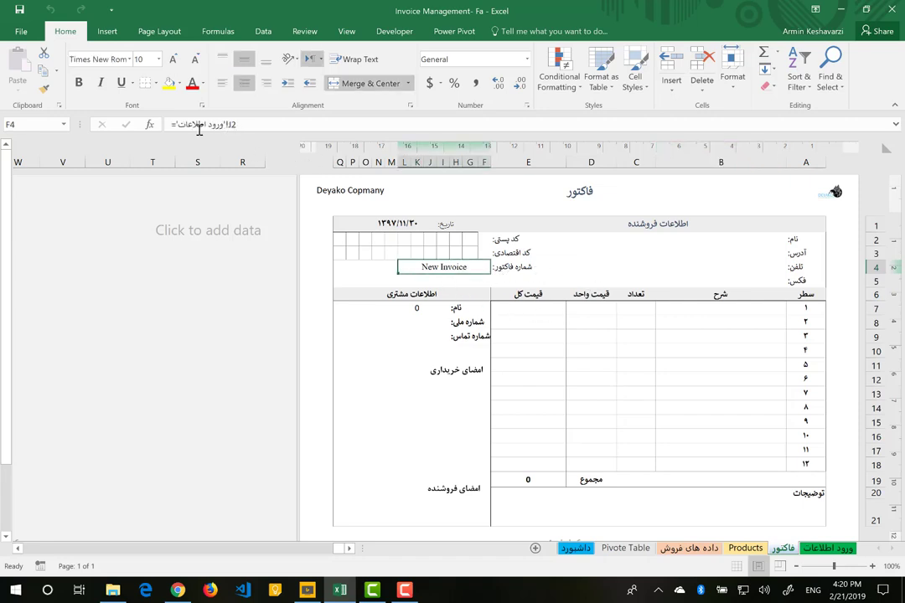
pyautogui.click(428, 311)
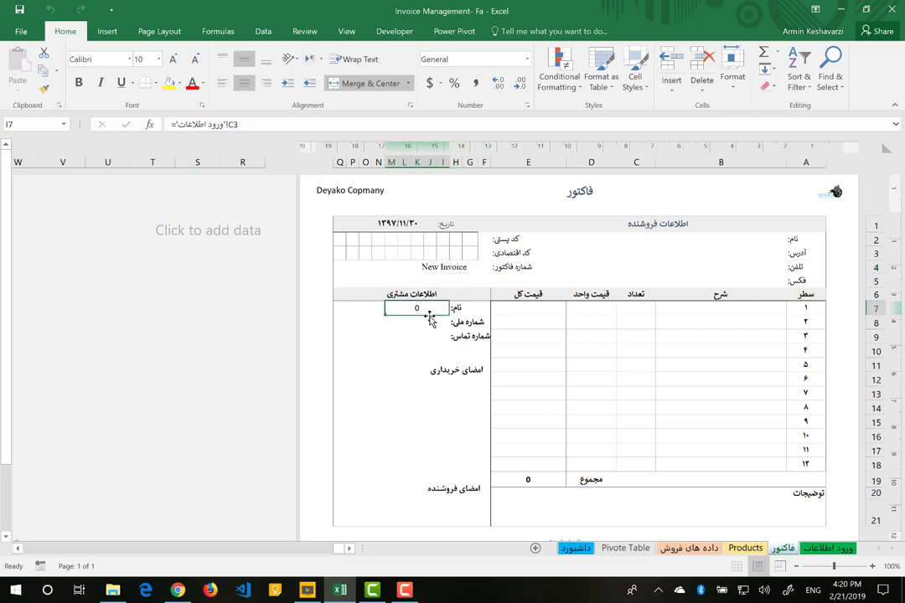
pyautogui.click(427, 323)
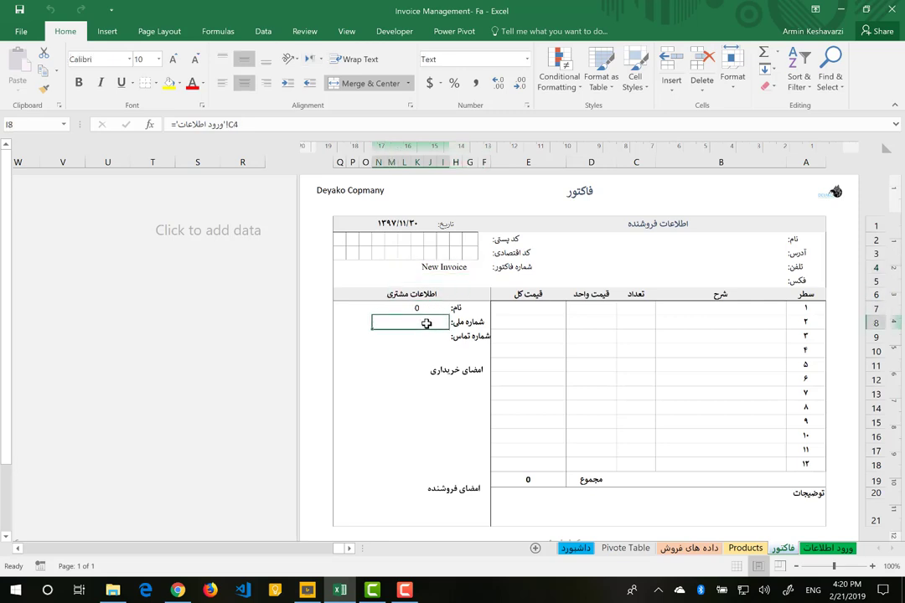
pyautogui.click(828, 549)
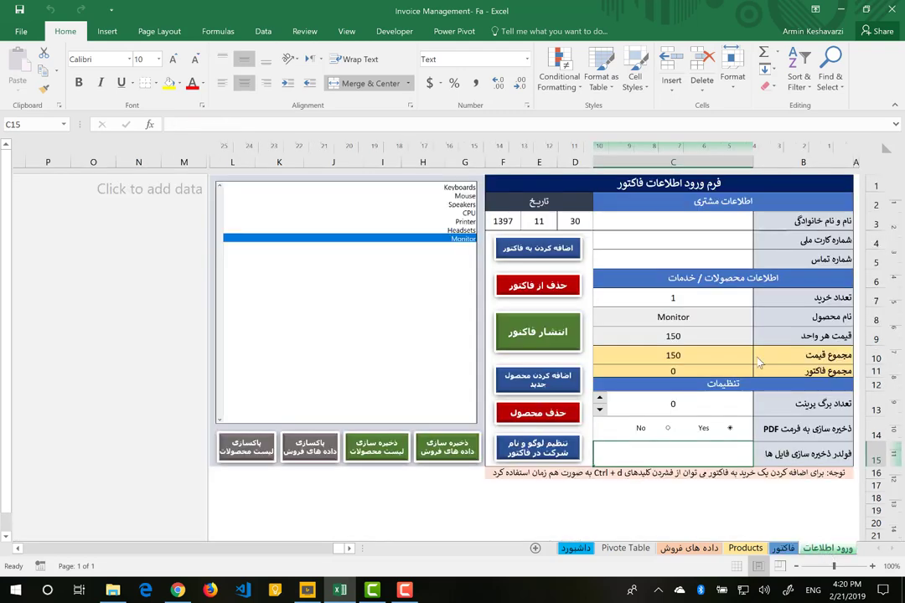
pyautogui.click(785, 549)
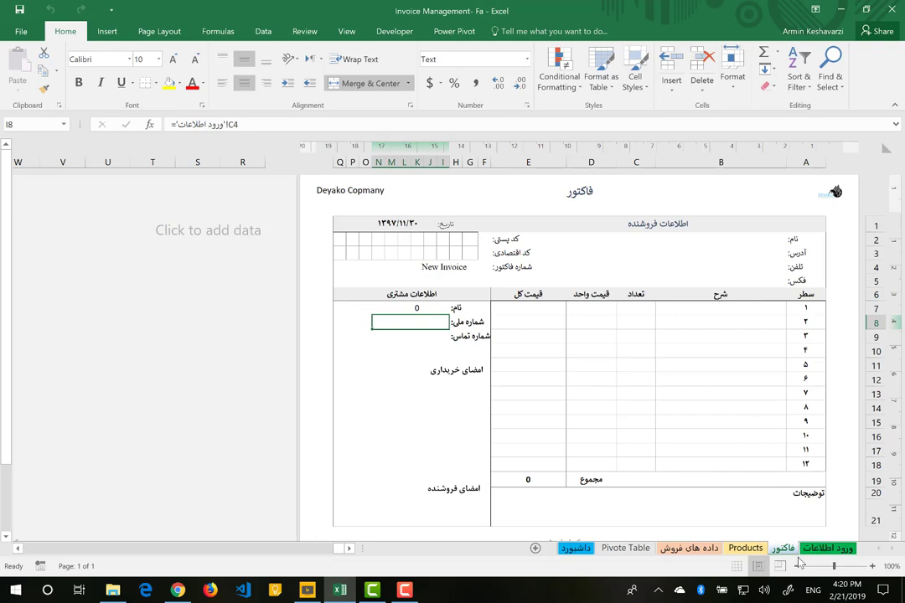
pyautogui.click(823, 548)
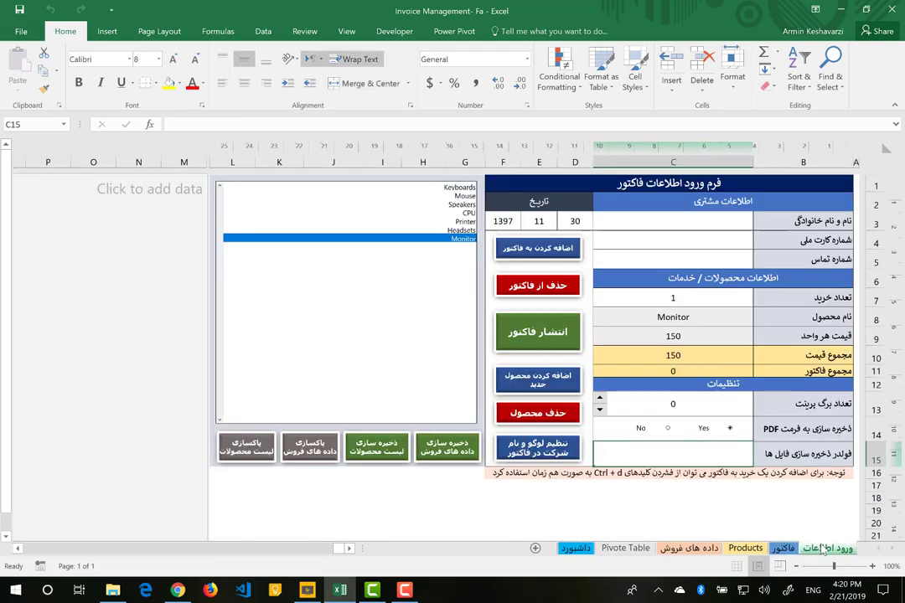
pyautogui.click(784, 549)
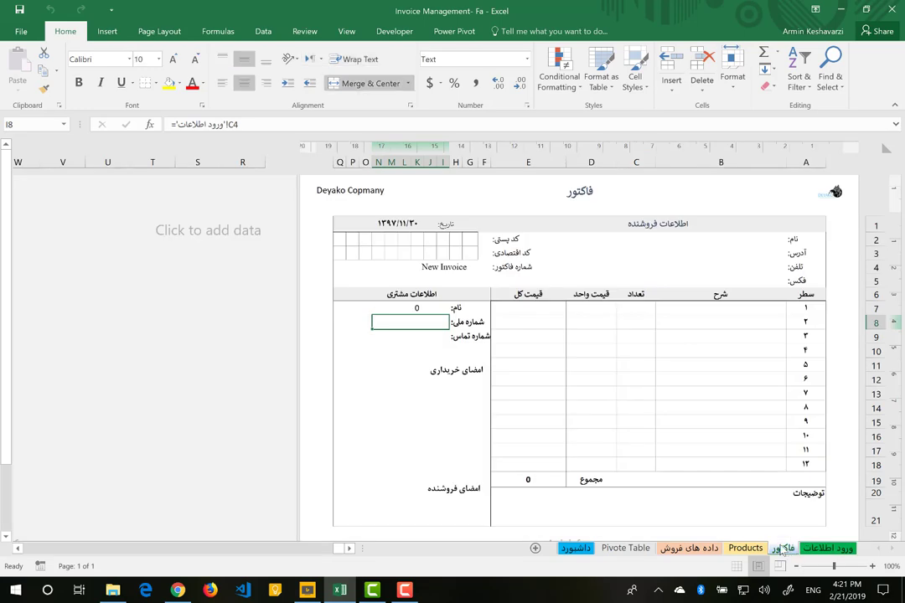
# Step: Review the Products table, then scroll through the sales data sheet
pyautogui.click(745, 547)
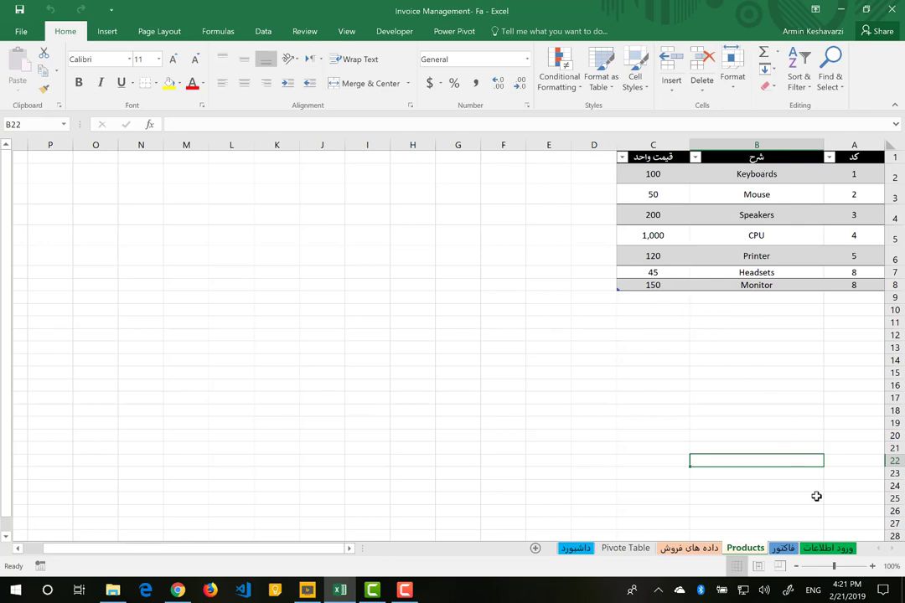
pyautogui.click(673, 549)
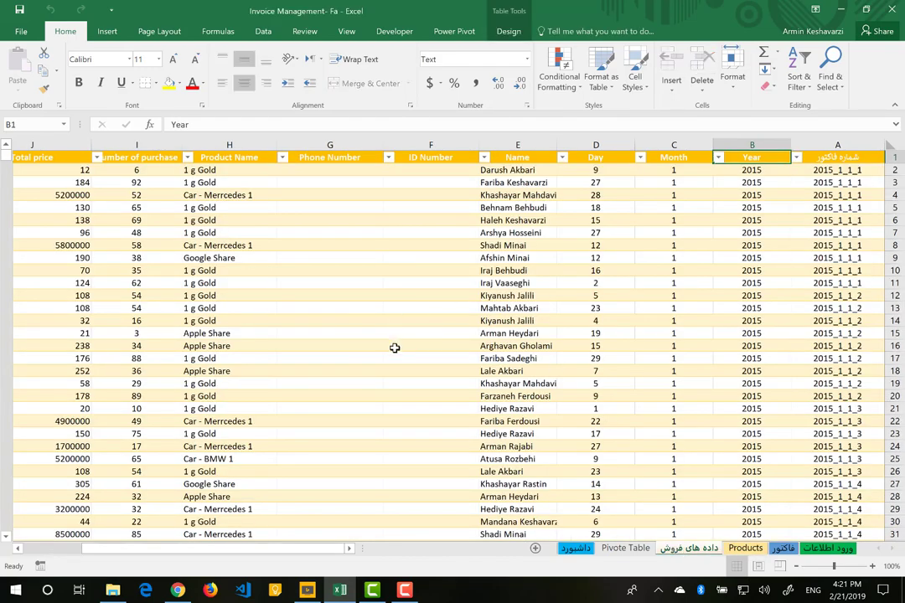
pyautogui.scroll(-1, 456, 414)
pyautogui.scroll(-3, 456, 414)
pyautogui.scroll(4, 456, 413)
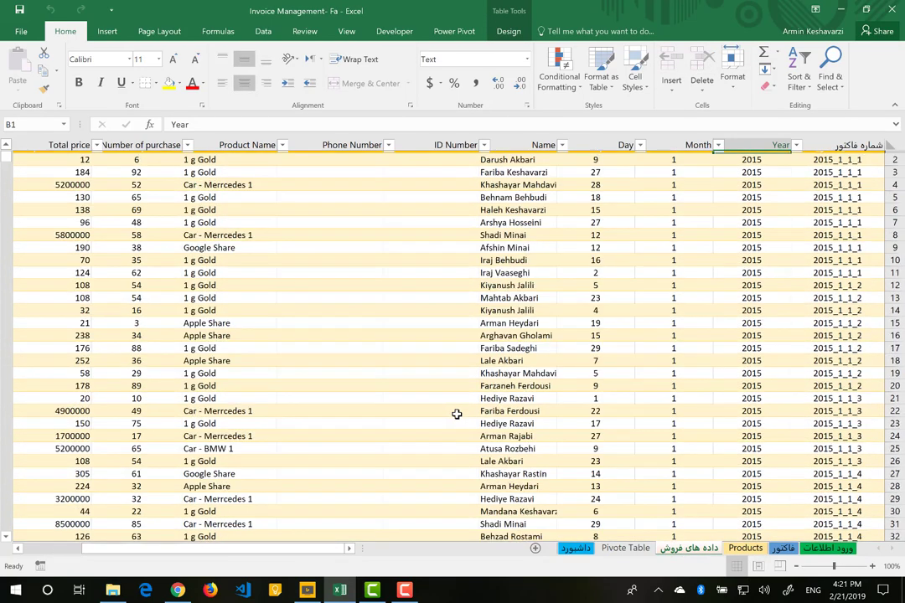
# Step: Glance at the Page Layout and Home ribbons, then bring up the Pivote Table sheet
pyautogui.click(176, 30)
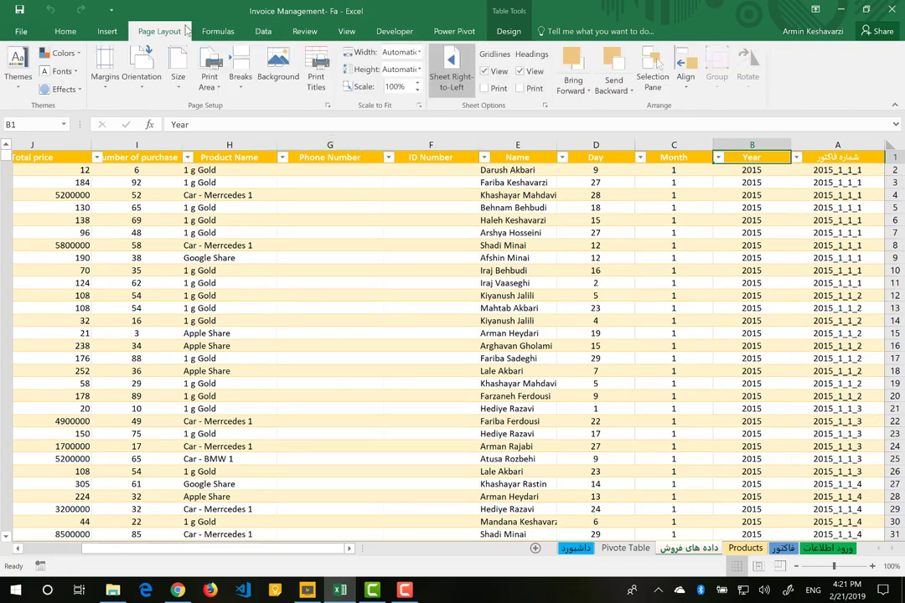
pyautogui.click(65, 31)
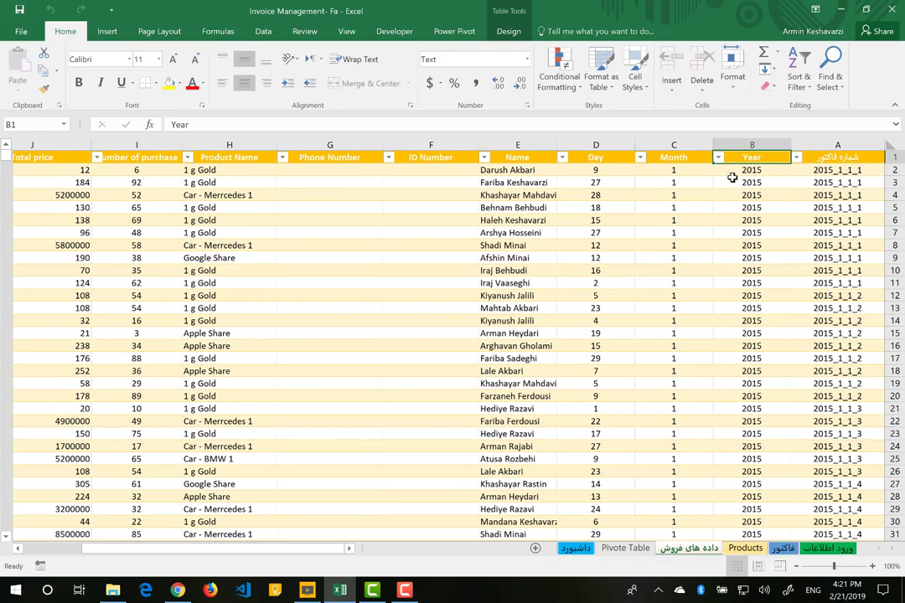
pyautogui.hscroll(-5, 353, 204)
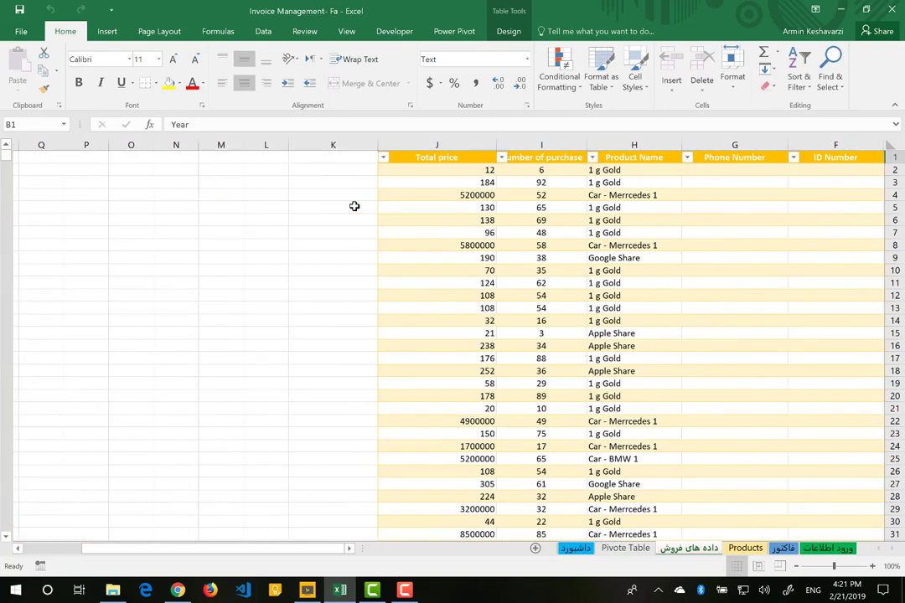
pyautogui.hscroll(5, 355, 206)
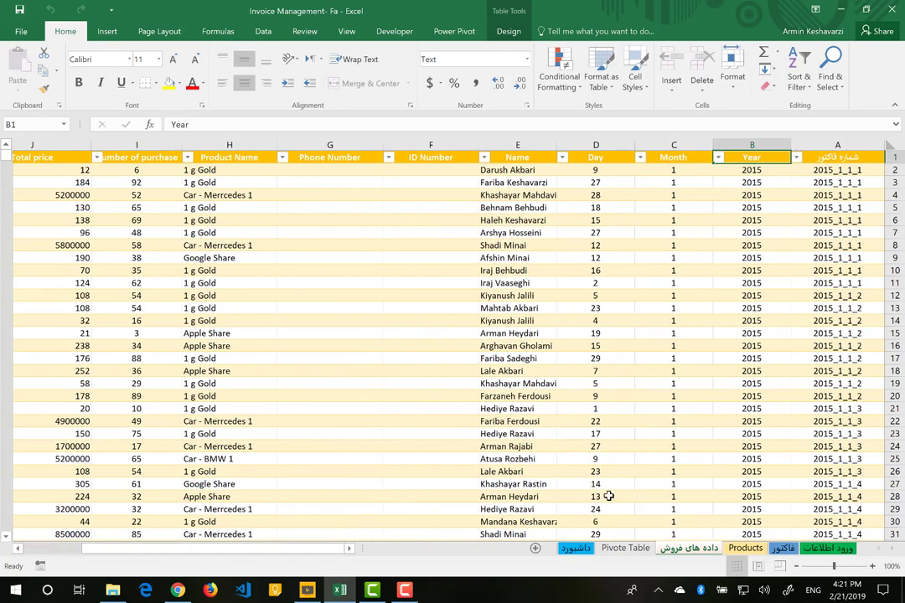
pyautogui.click(620, 552)
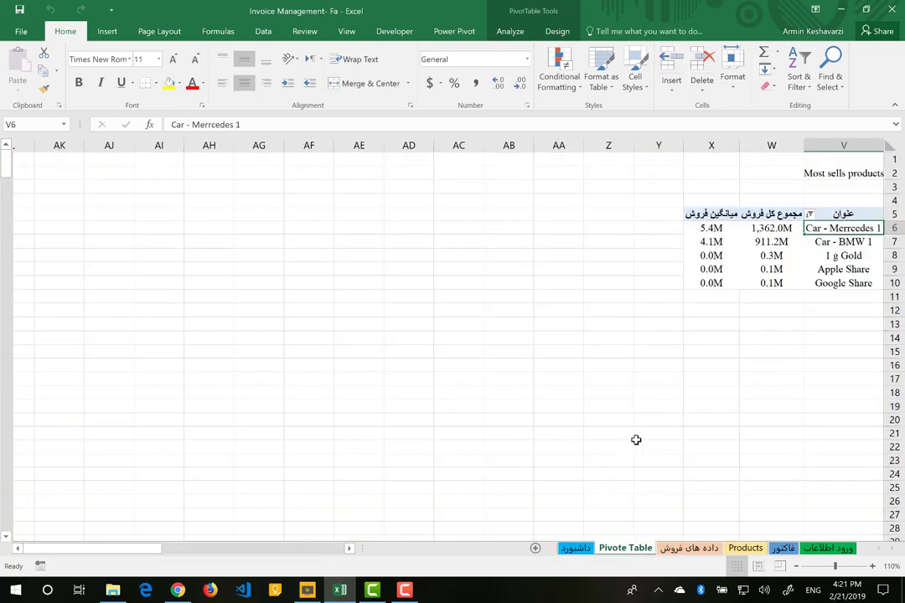
# Step: Hide the Pivote Table sheet
pyautogui.hscroll(-1, 636, 439)
pyautogui.hscroll(-2, 635, 440)
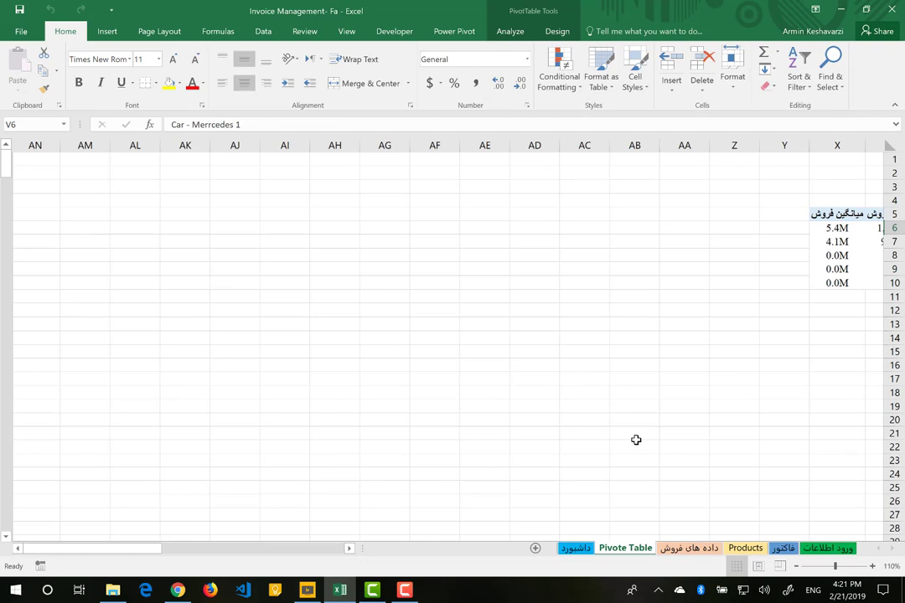
pyautogui.hscroll(3, 636, 439)
pyautogui.hscroll(1, 636, 439)
pyautogui.hscroll(3, 635, 439)
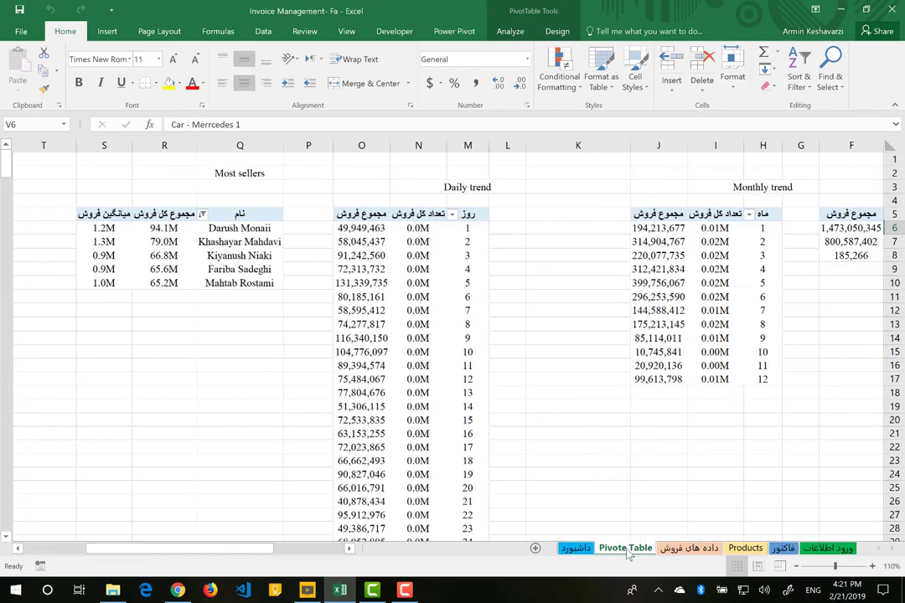
pyautogui.rightClick(628, 551)
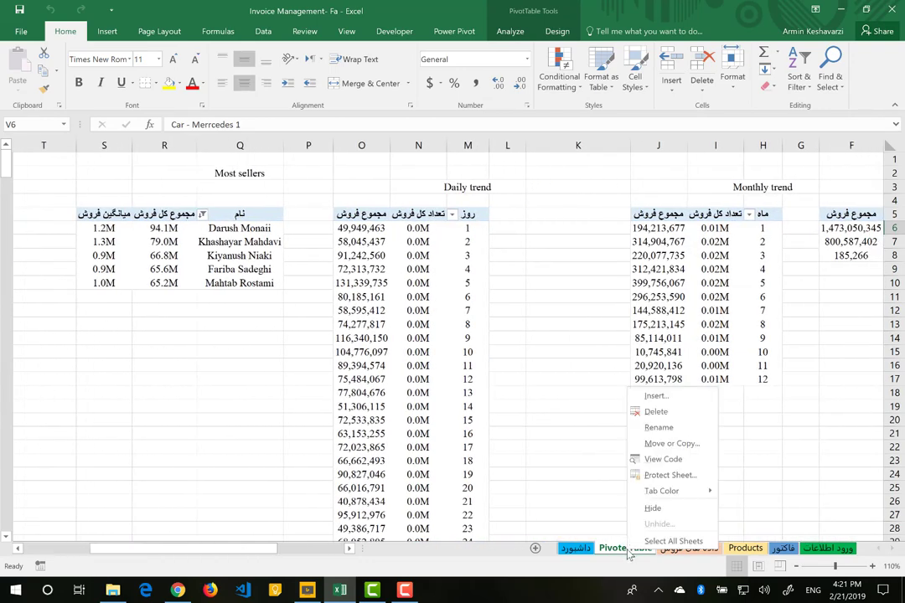
pyautogui.click(674, 508)
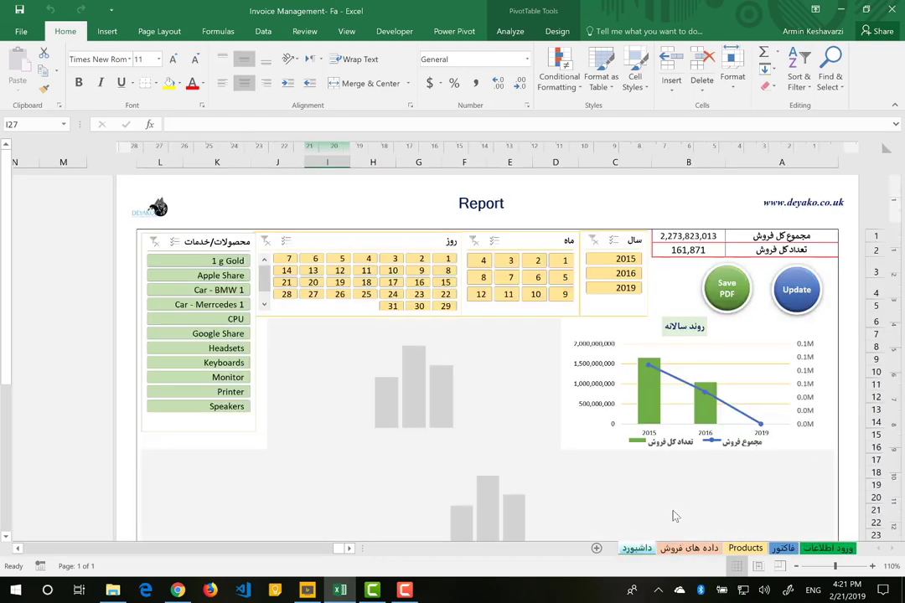
# Step: Scroll through the Report dashboard charts and return to the ورود اطلاعات form
pyautogui.scroll(-3, 714, 360)
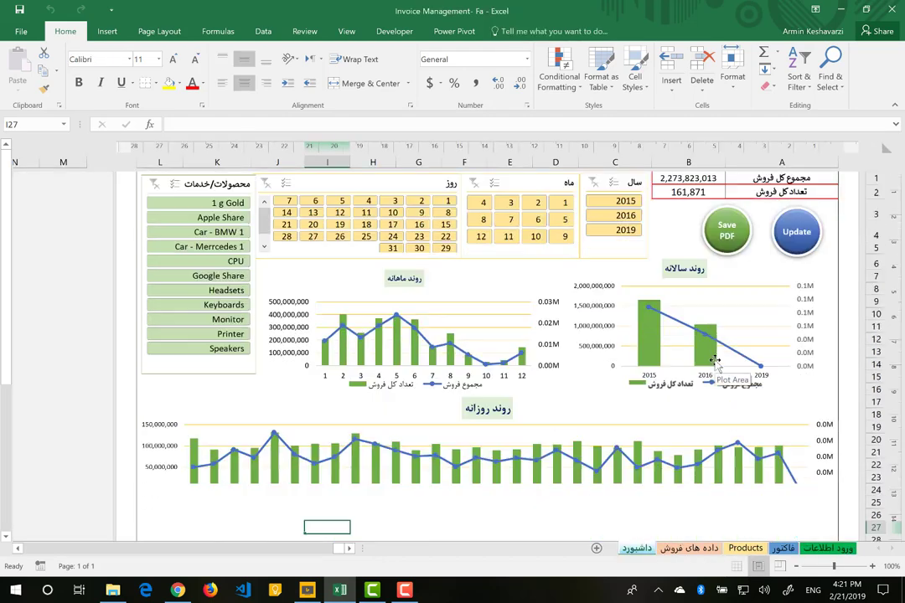
pyautogui.scroll(-2, 714, 360)
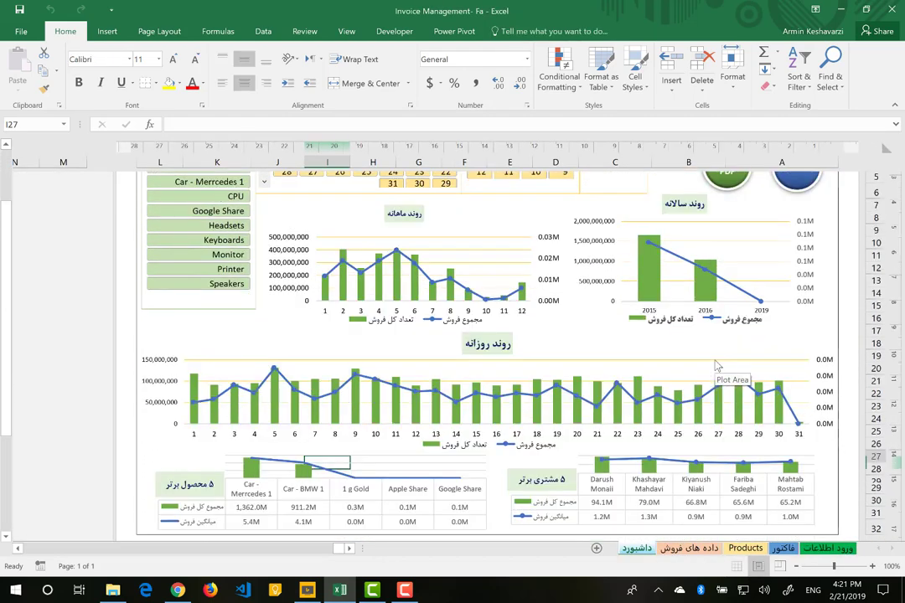
pyautogui.scroll(-1, 714, 362)
pyautogui.scroll(-1, 715, 364)
pyautogui.scroll(1, 717, 366)
pyautogui.scroll(2, 716, 366)
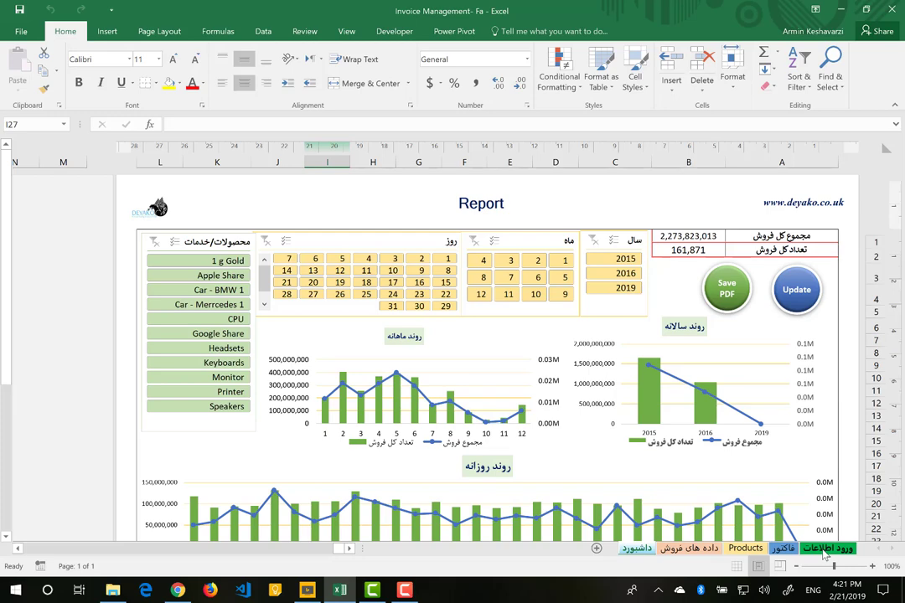
pyautogui.click(826, 550)
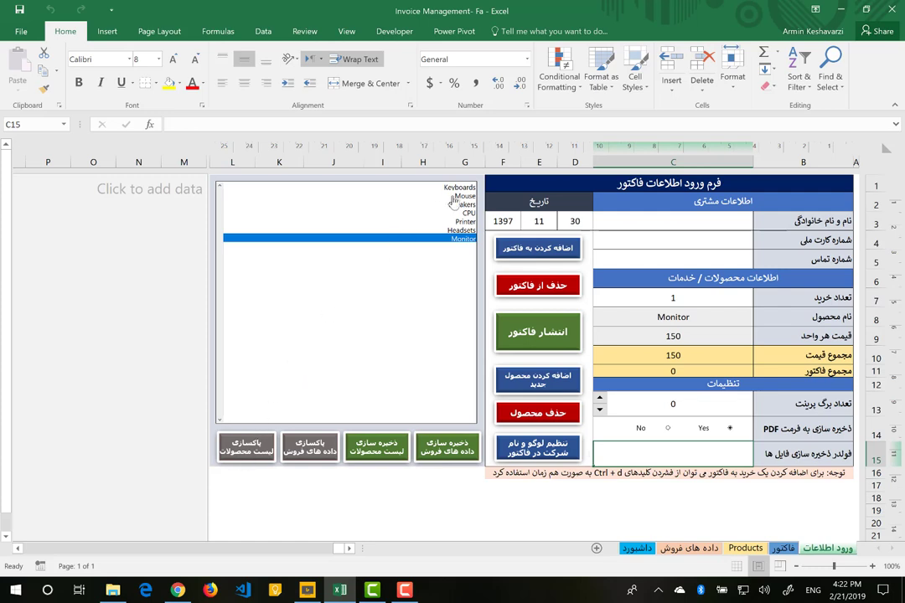
# Step: Run the clear-products-list macro and acknowledge the Cleared! message
pyautogui.click(245, 451)
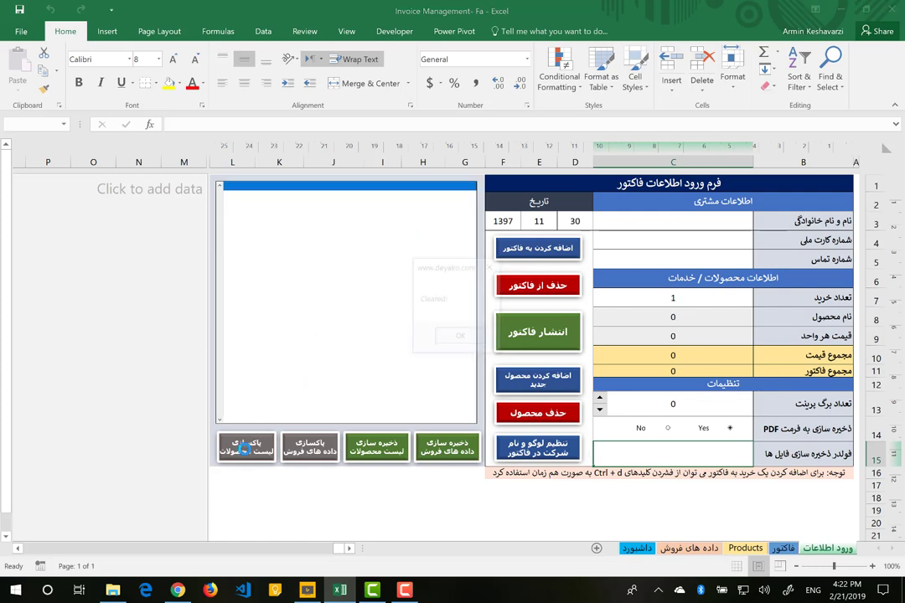
pyautogui.click(460, 339)
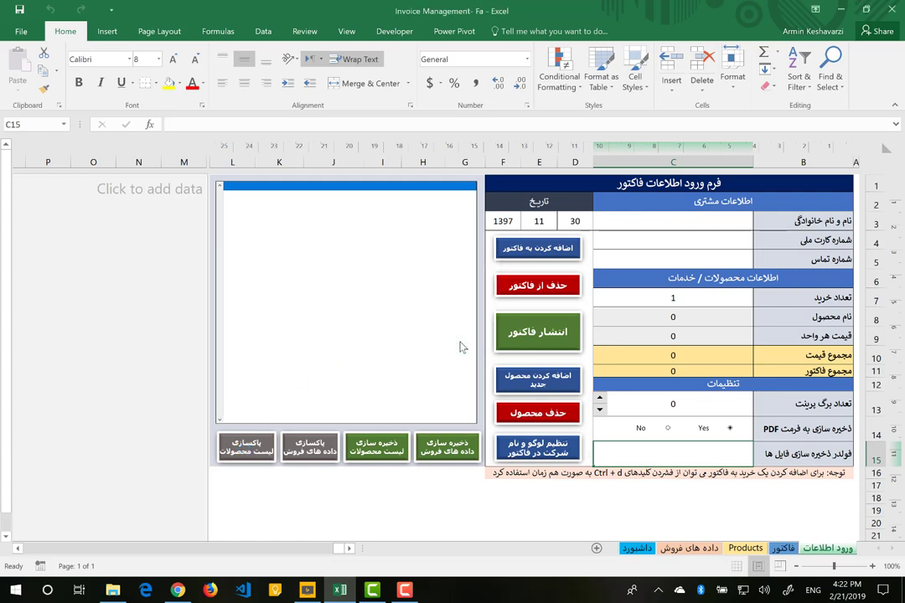
# Step: In Add New Product, add کیبورد 100000, موس 50000 and مانیتور 250000, then close it
pyautogui.click(541, 383)
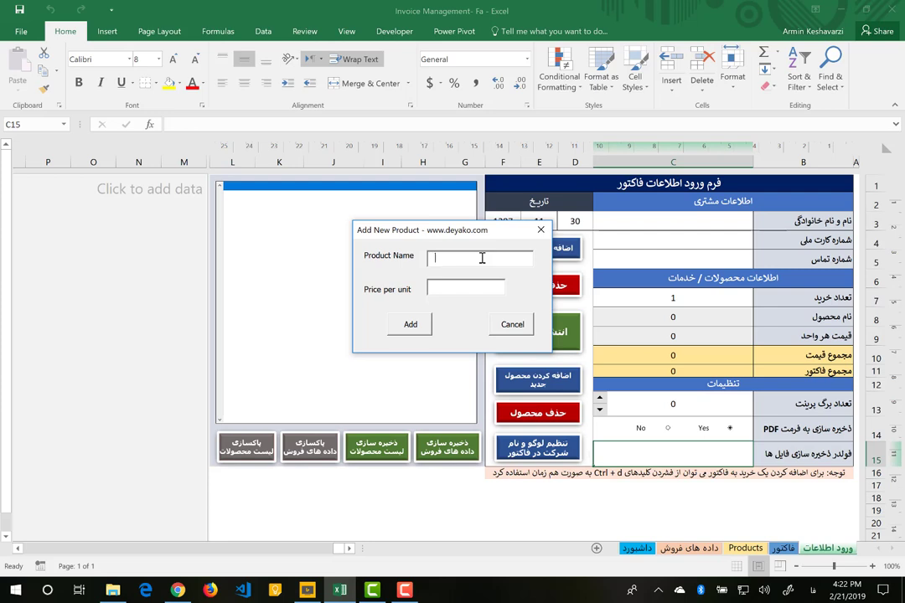
pyautogui.write('ک')
pyautogui.write('00000')
pyautogui.click(410, 324)
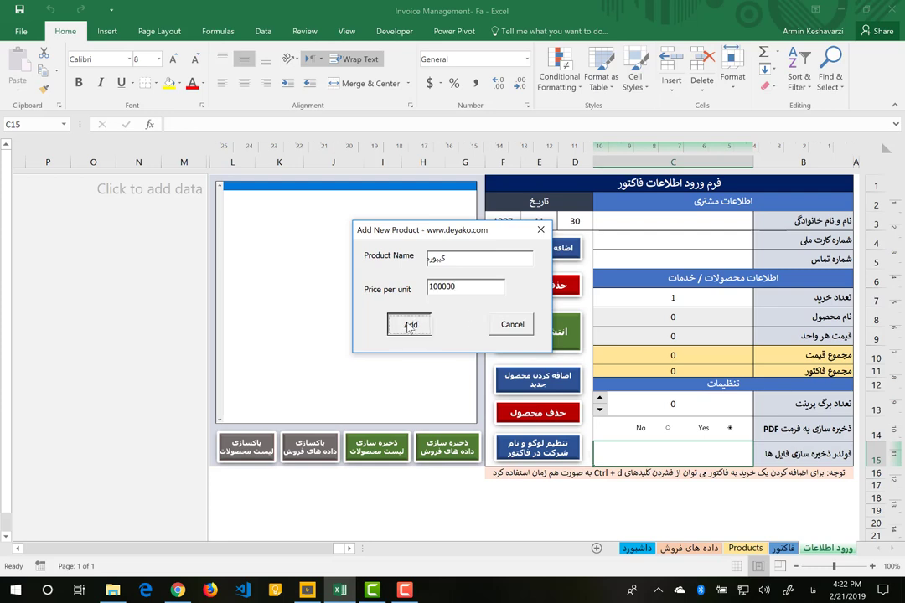
pyautogui.click(454, 264)
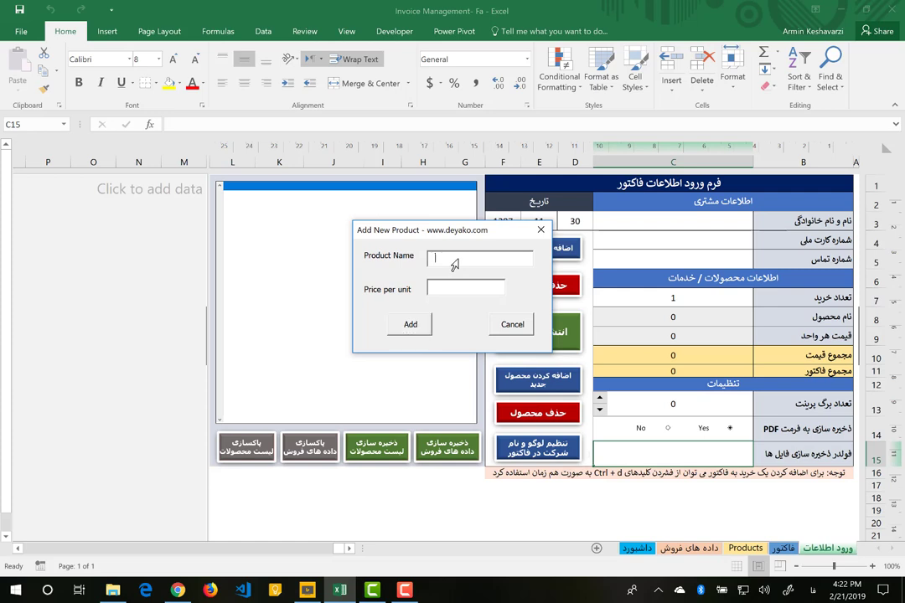
pyautogui.write('موس')
pyautogui.click(452, 290)
pyautogui.write('50000')
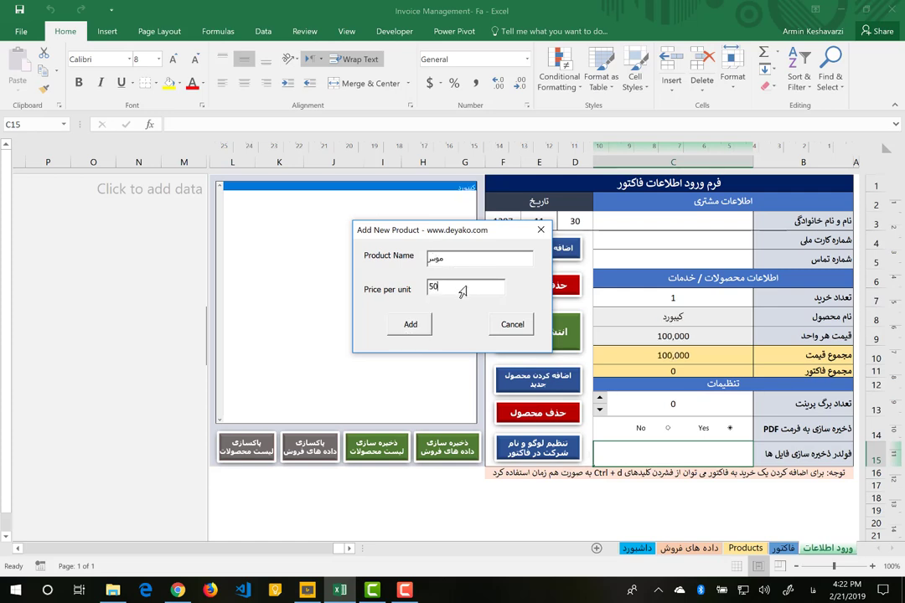
pyautogui.click(396, 329)
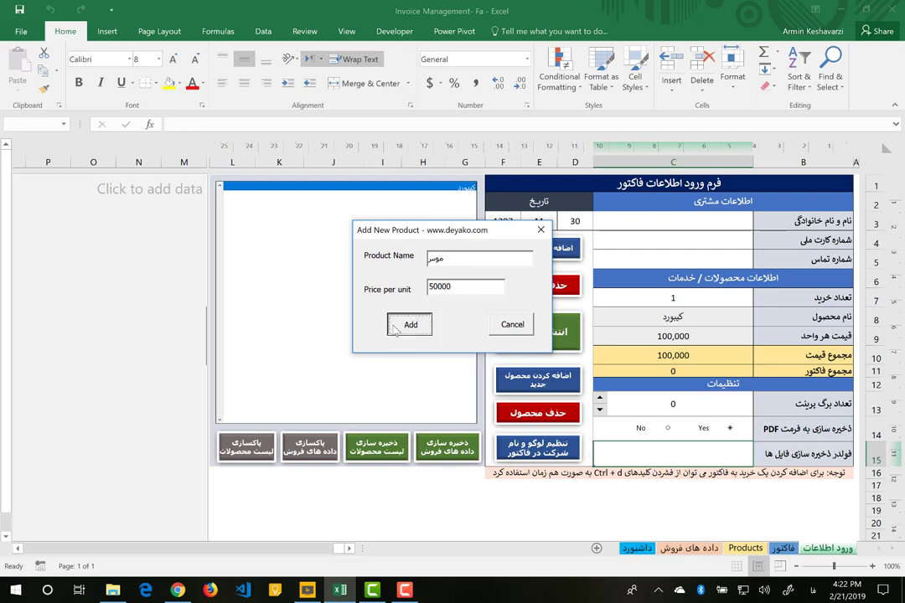
pyautogui.click(450, 265)
pyautogui.write('مانی')
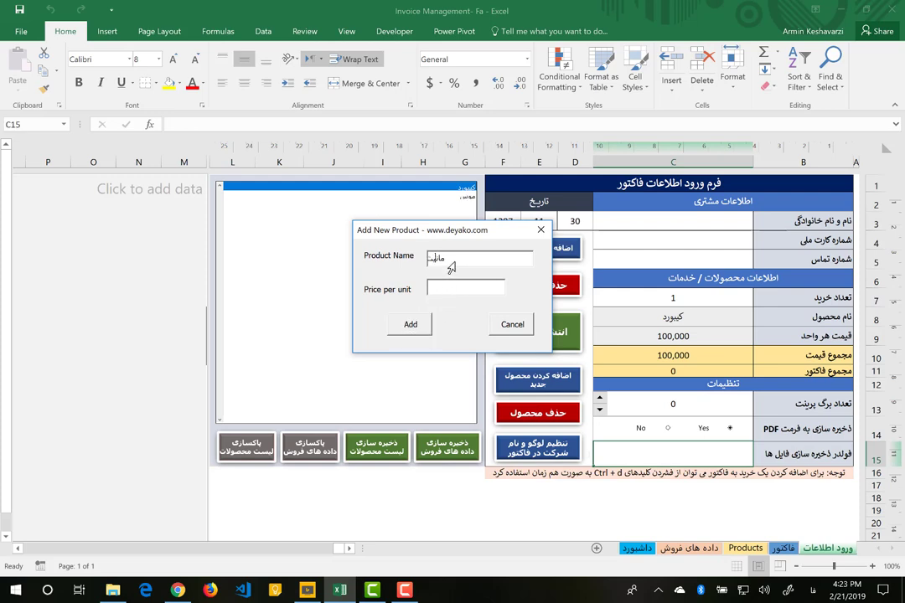
pyautogui.write('تو')
pyautogui.click(407, 328)
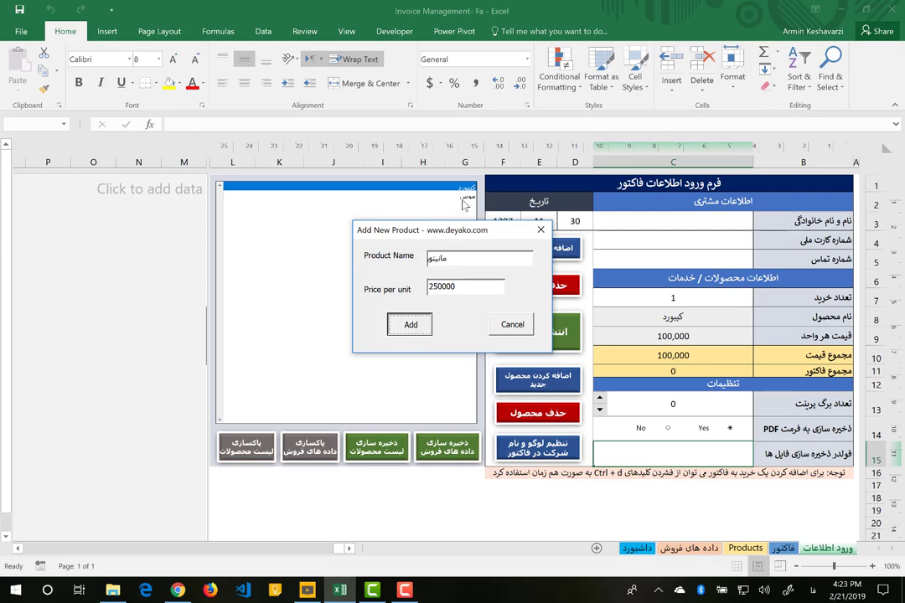
pyautogui.click(507, 332)
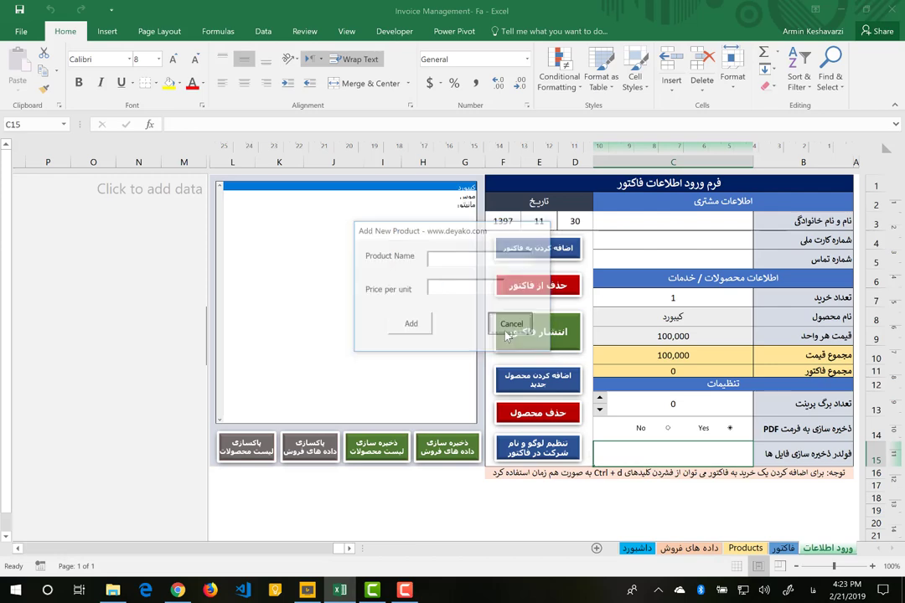
# Step: Choose کیبورد as the product and enter the customer's full name, national ID and phone number
pyautogui.click(461, 196)
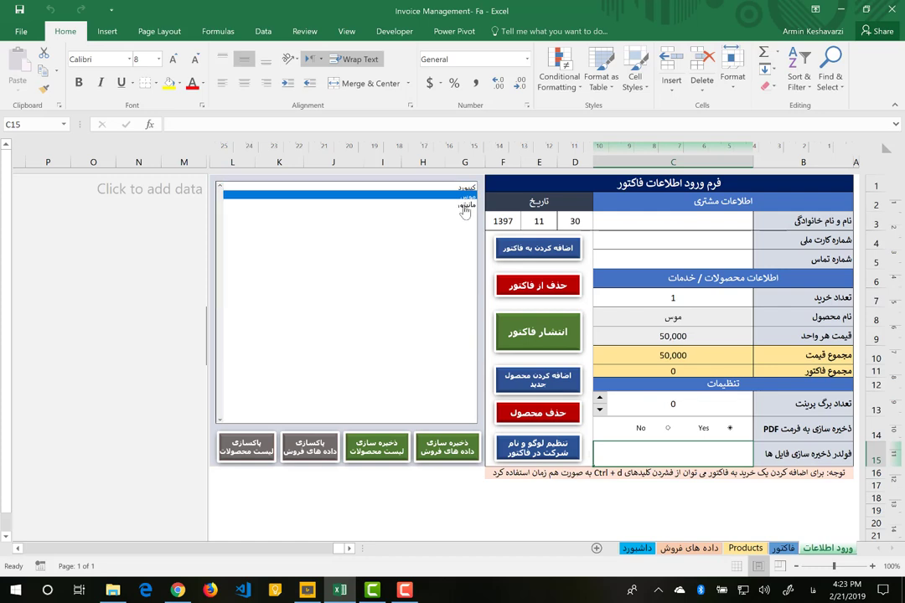
pyautogui.click(462, 205)
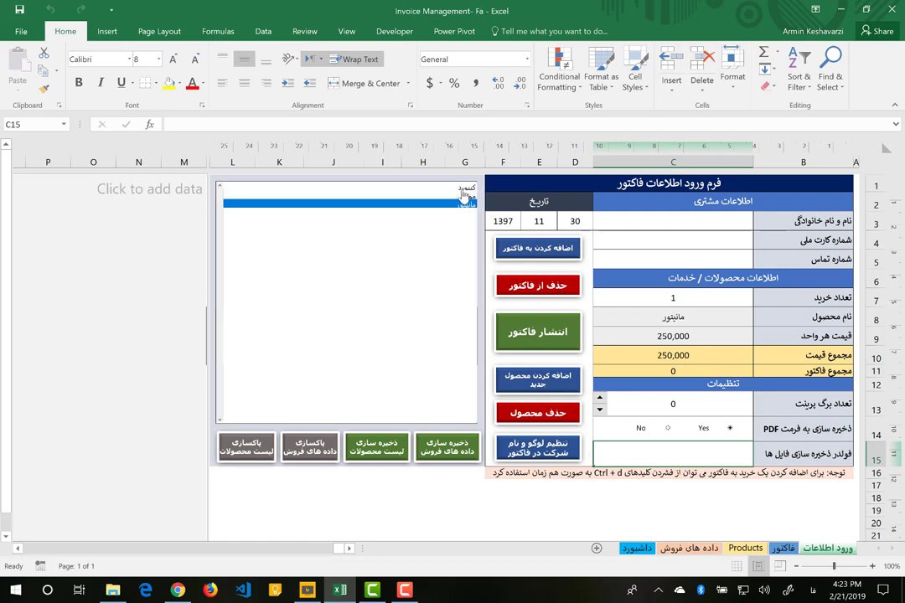
pyautogui.click(463, 186)
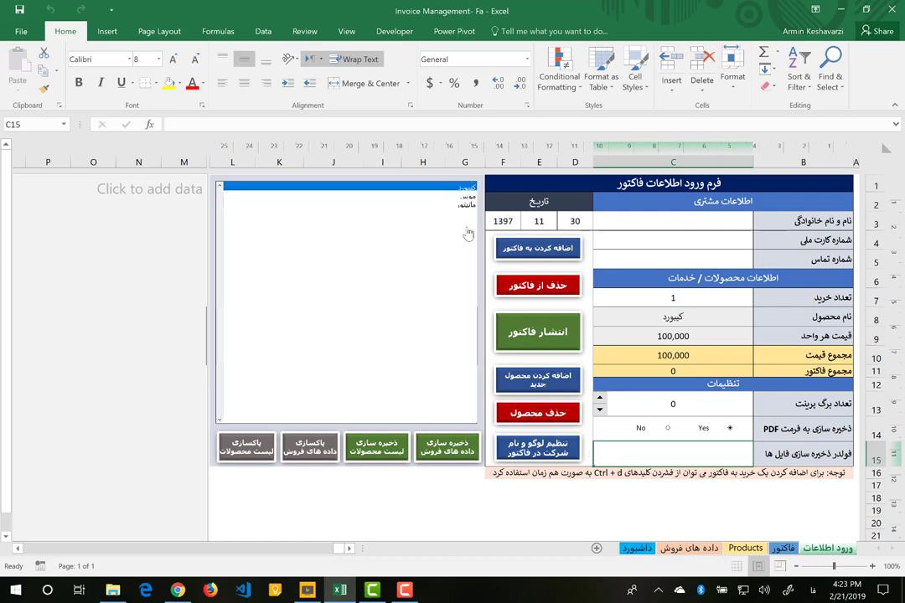
pyautogui.click(701, 220)
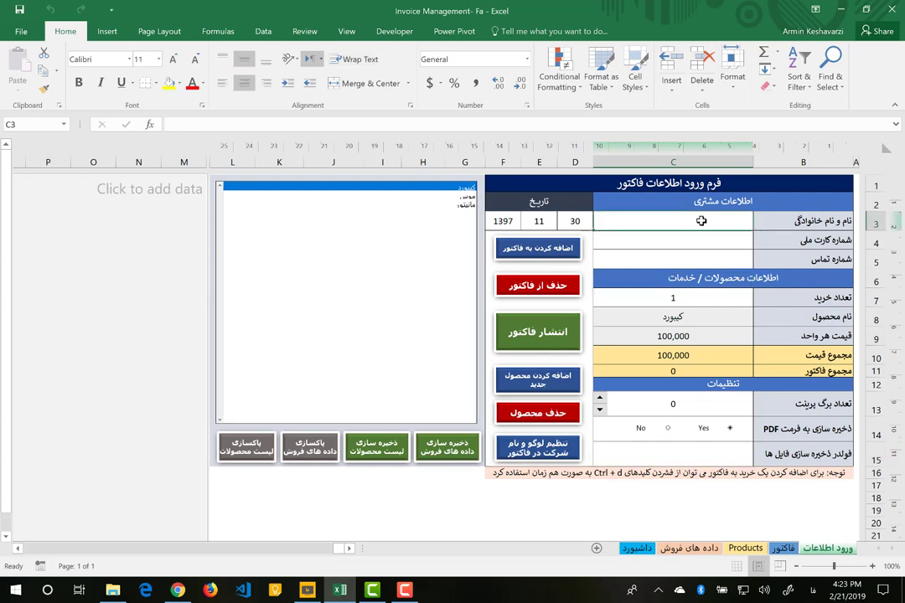
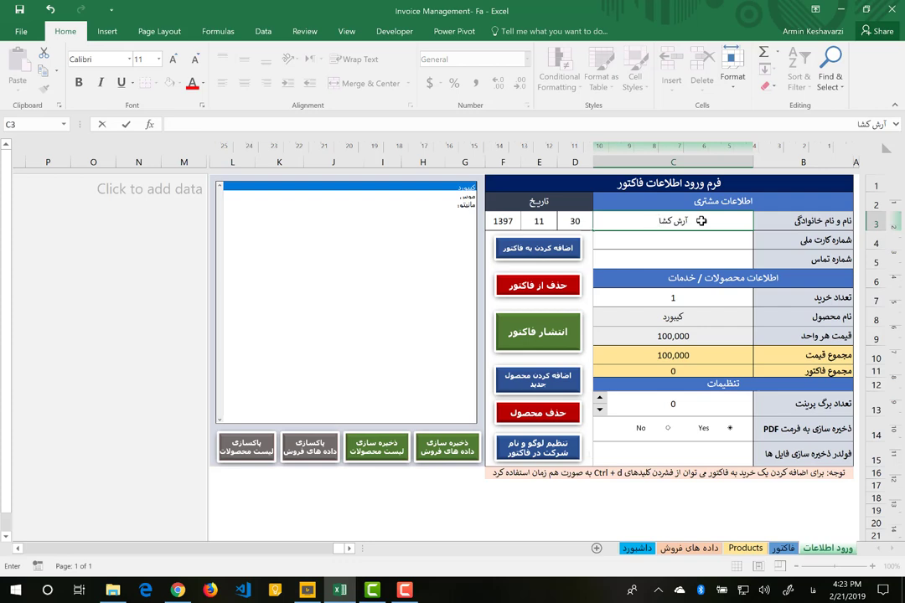
pyautogui.click(688, 236)
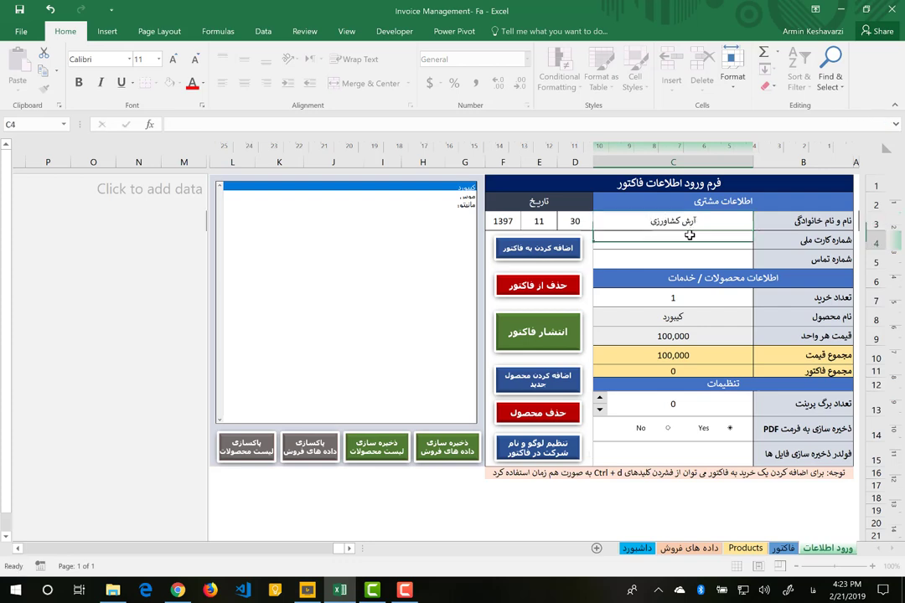
pyautogui.write('123')
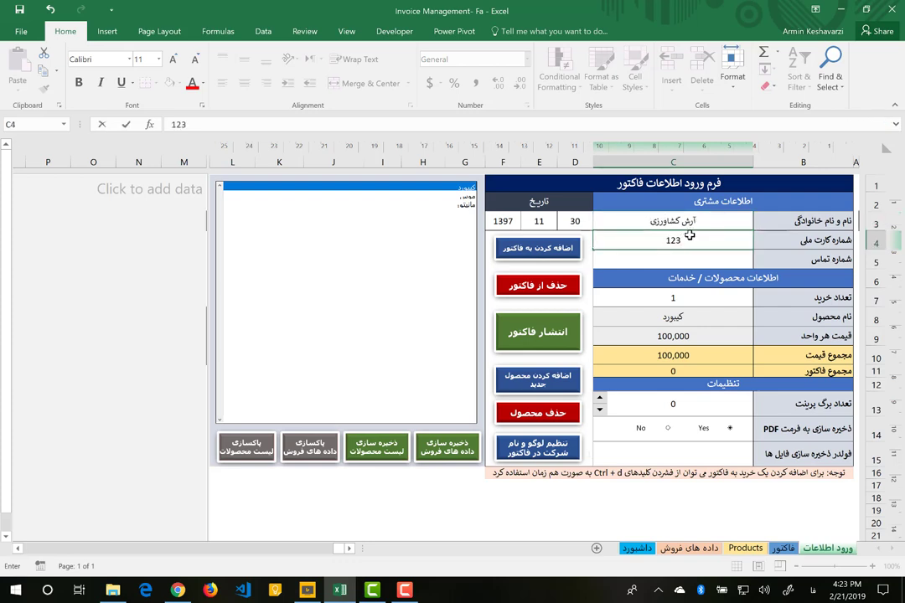
pyautogui.write('12')
pyautogui.press('Return')
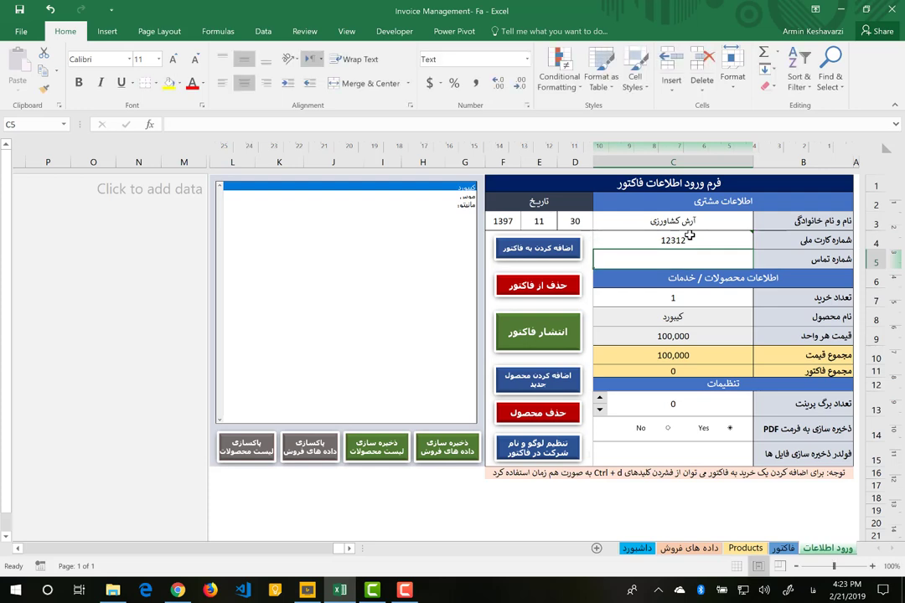
pyautogui.write('34232')
pyautogui.press('Return')
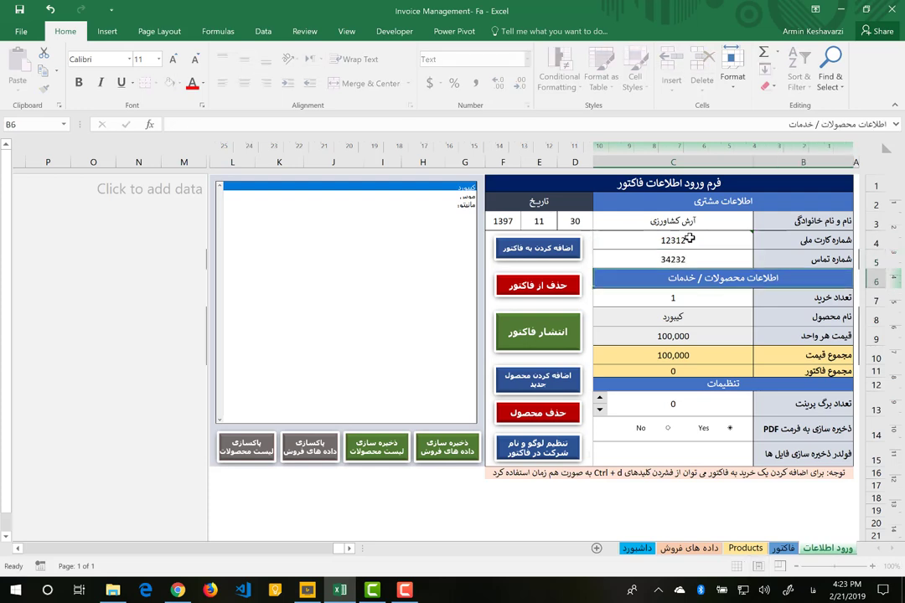
# Step: Set the purchase quantity in C7 to 10 and check the unit and total price formulas
pyautogui.click(684, 298)
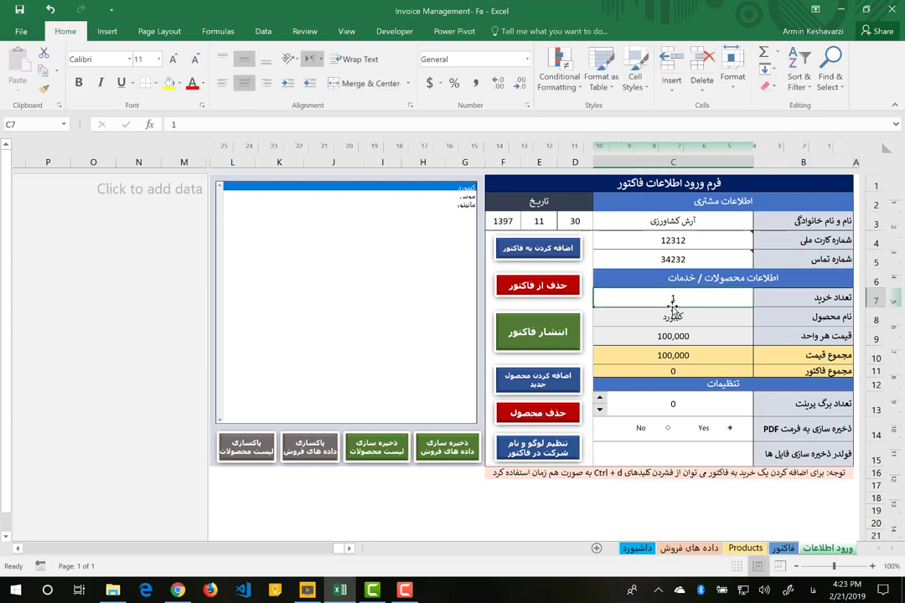
pyautogui.write('10')
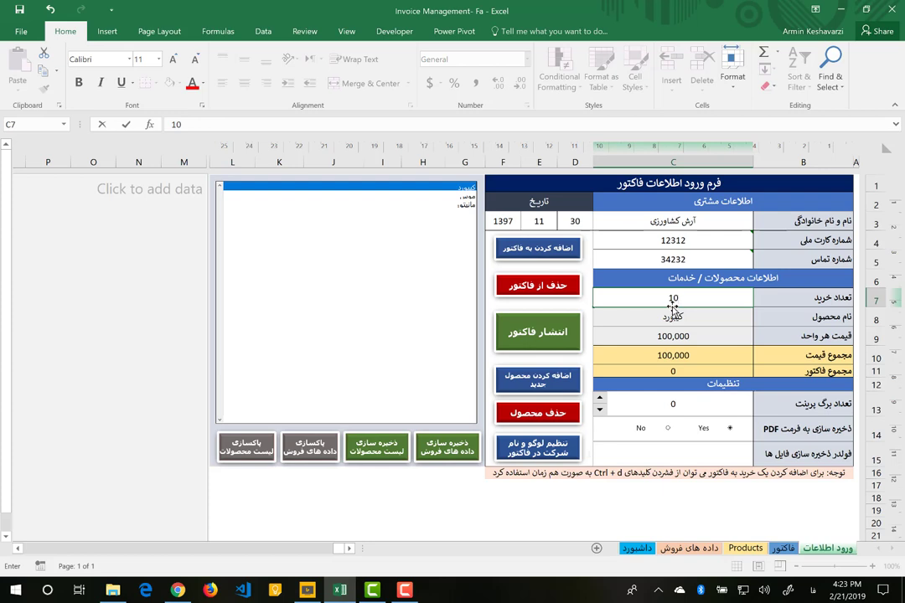
pyautogui.press('Return')
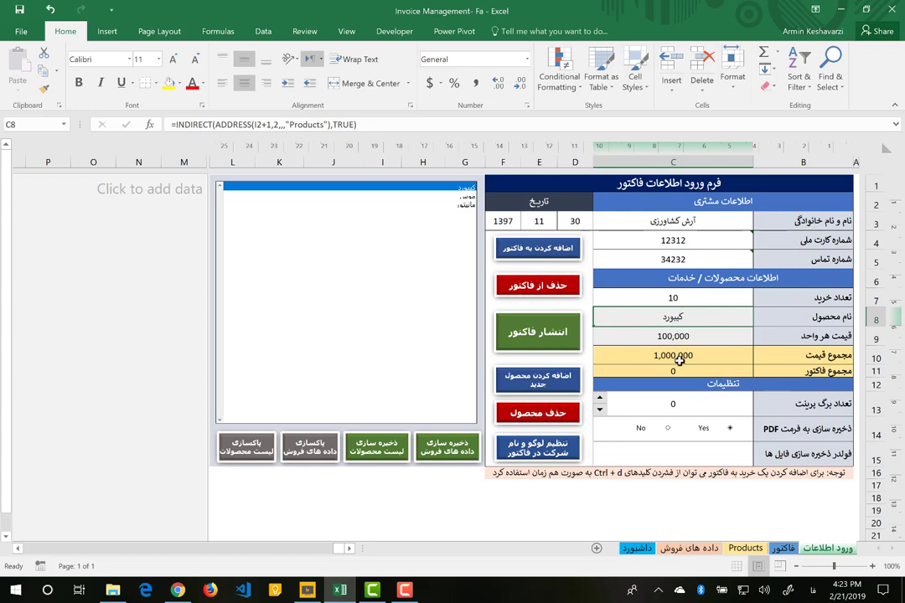
pyautogui.click(680, 356)
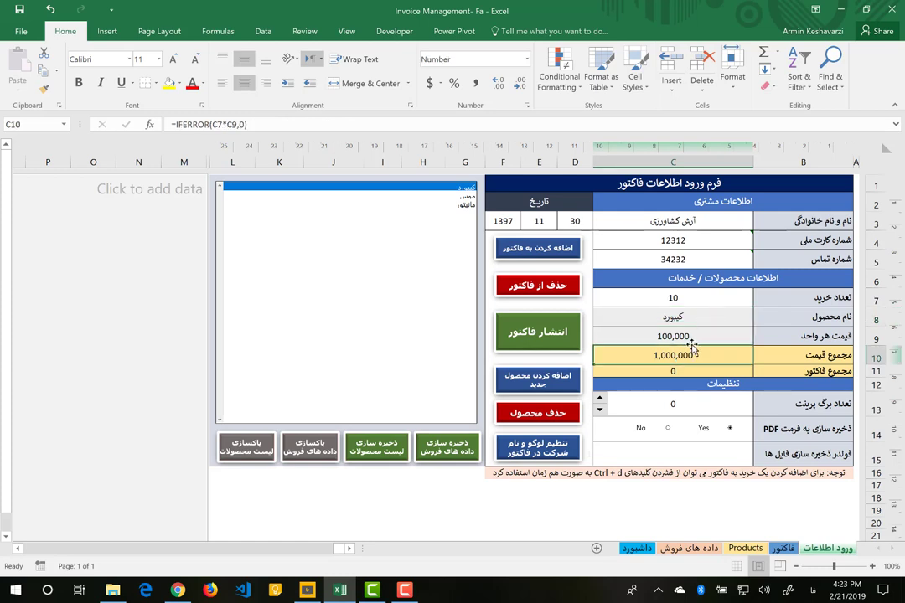
pyautogui.click(694, 335)
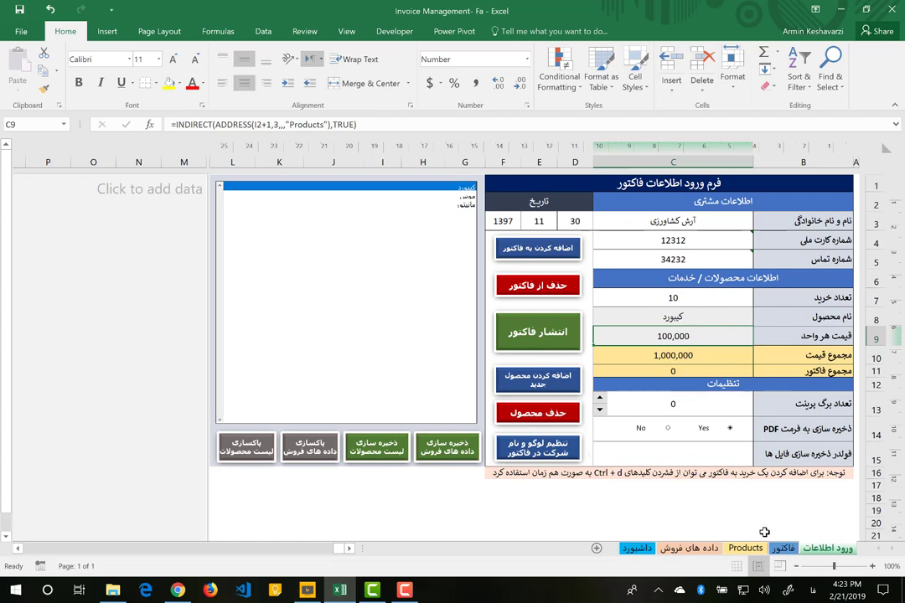
# Step: Add the 10 کیبورد line to the invoice and view the 1,000,000 total on فاکتور
pyautogui.click(782, 549)
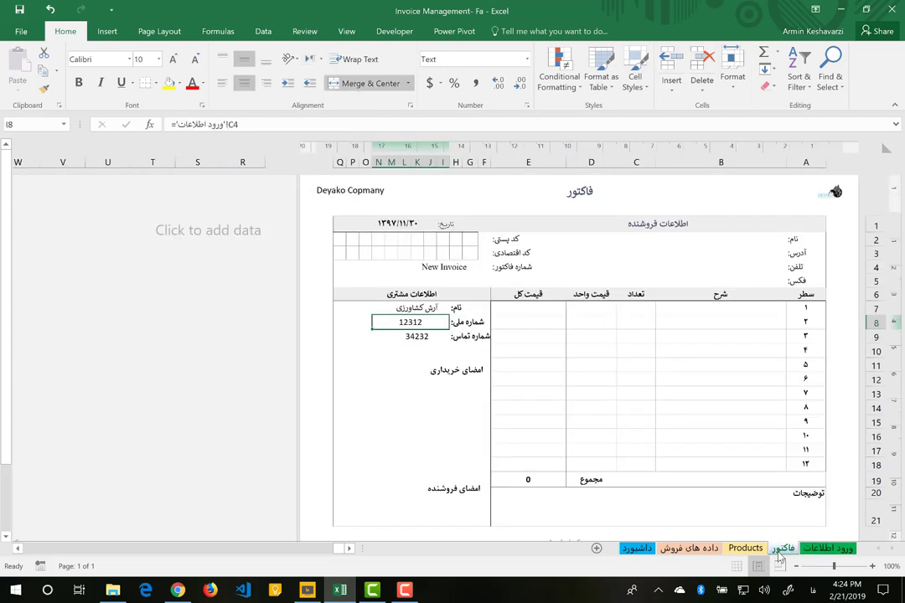
pyautogui.click(823, 549)
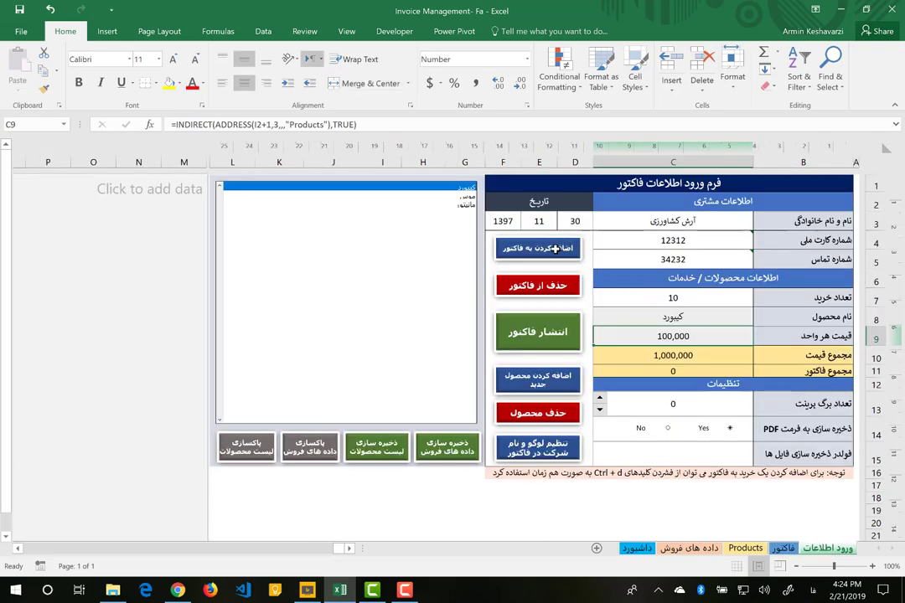
pyautogui.click(554, 249)
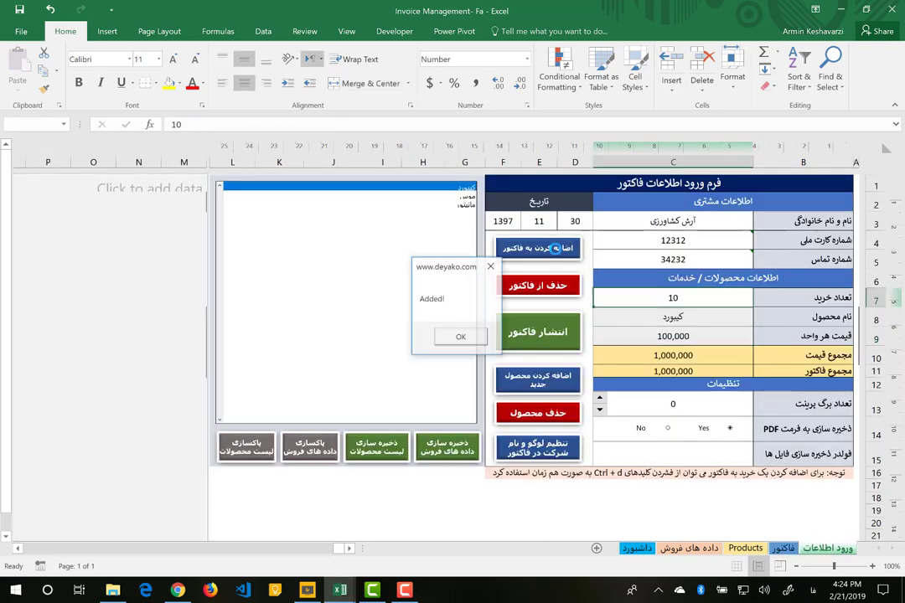
pyautogui.click(461, 336)
pyautogui.click(507, 348)
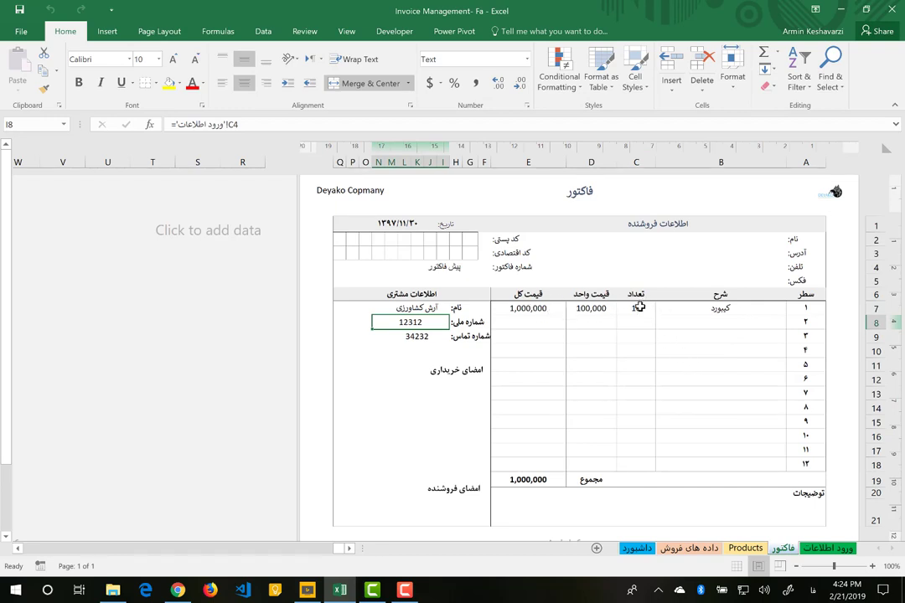
# Step: Apply the B Nazanin font to the quantity, unit price and total columns C7:E18
pyautogui.moveTo(638, 308); pyautogui.dragTo(508, 461)
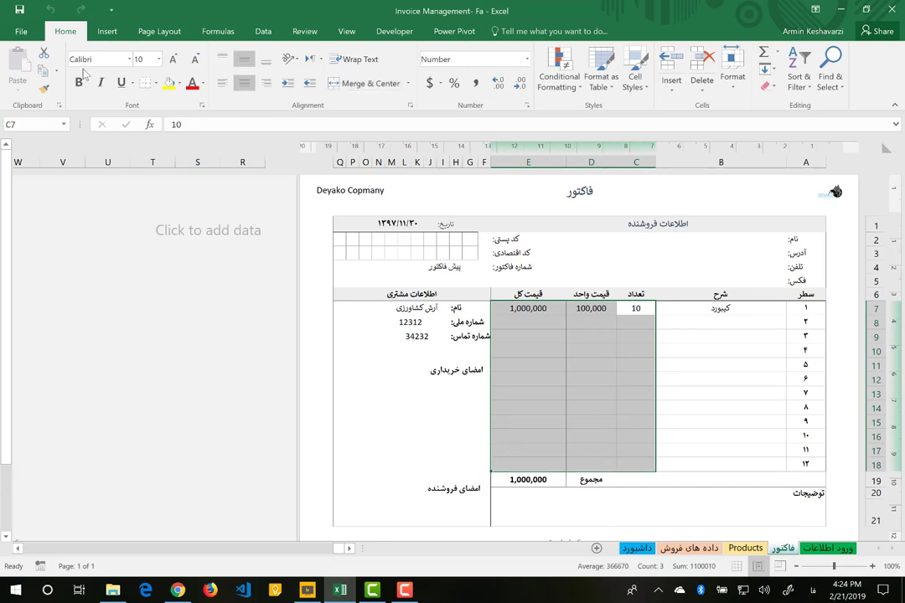
pyautogui.click(309, 59)
pyautogui.click(335, 92)
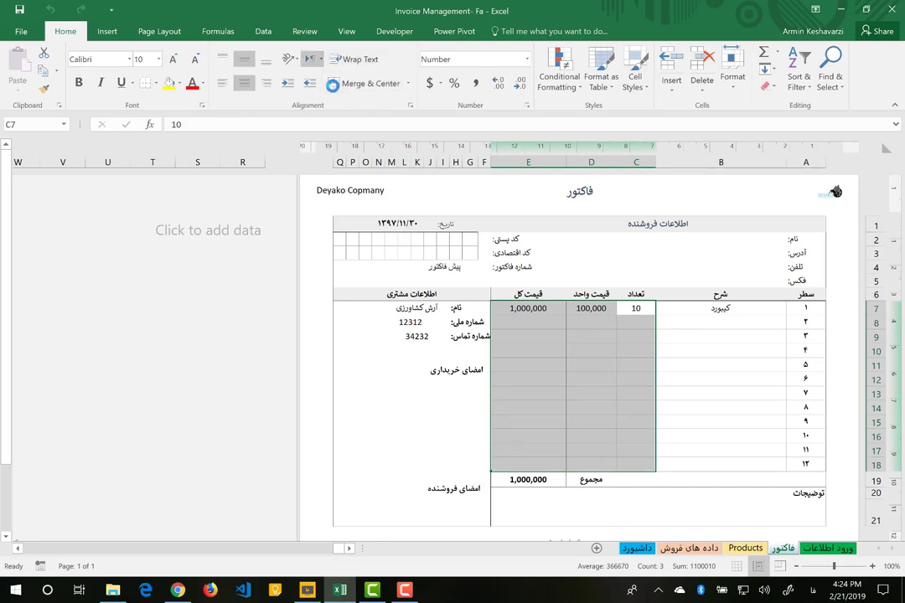
pyautogui.click(110, 60)
pyautogui.write('B N')
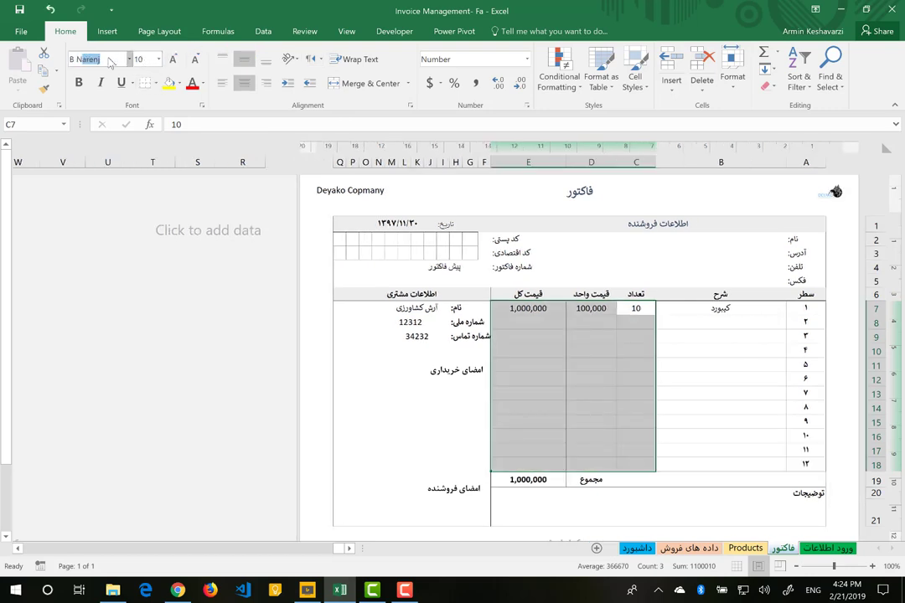
pyautogui.write('azanin')
pyautogui.press('Return')
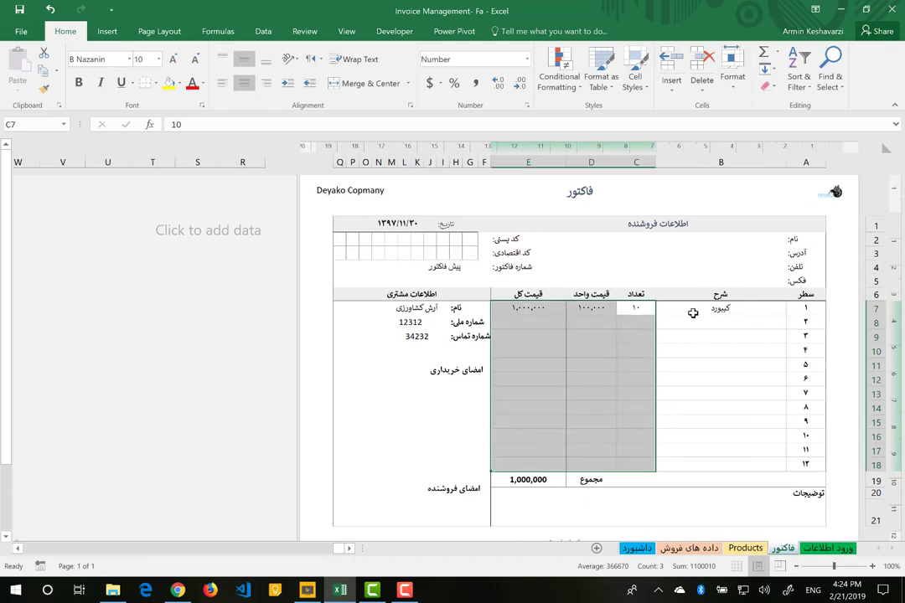
pyautogui.click(692, 313)
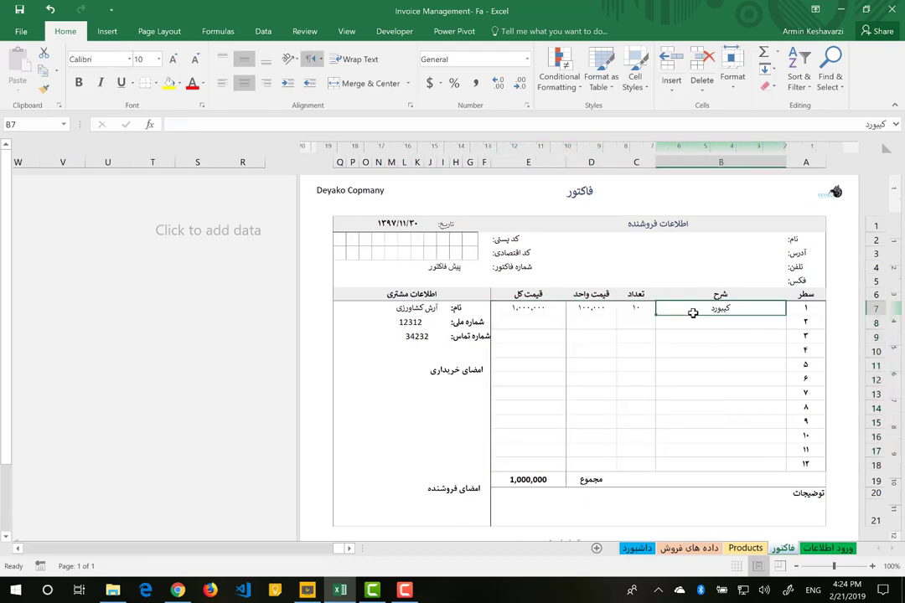
# Step: Apply the B Nazanin font to the invoice total cell E19
pyautogui.click(503, 481)
pyautogui.click(84, 65)
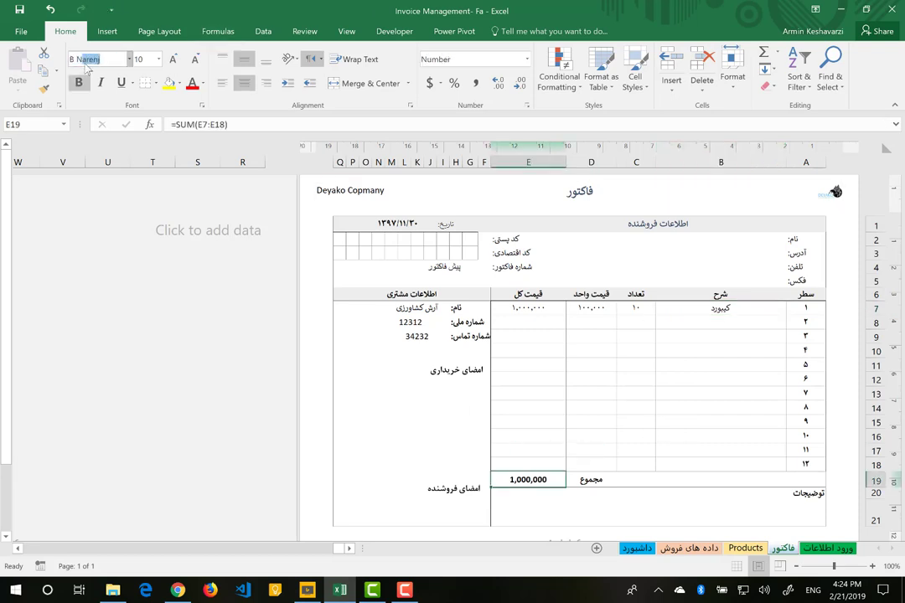
pyautogui.write('B Na')
pyautogui.press('Return')
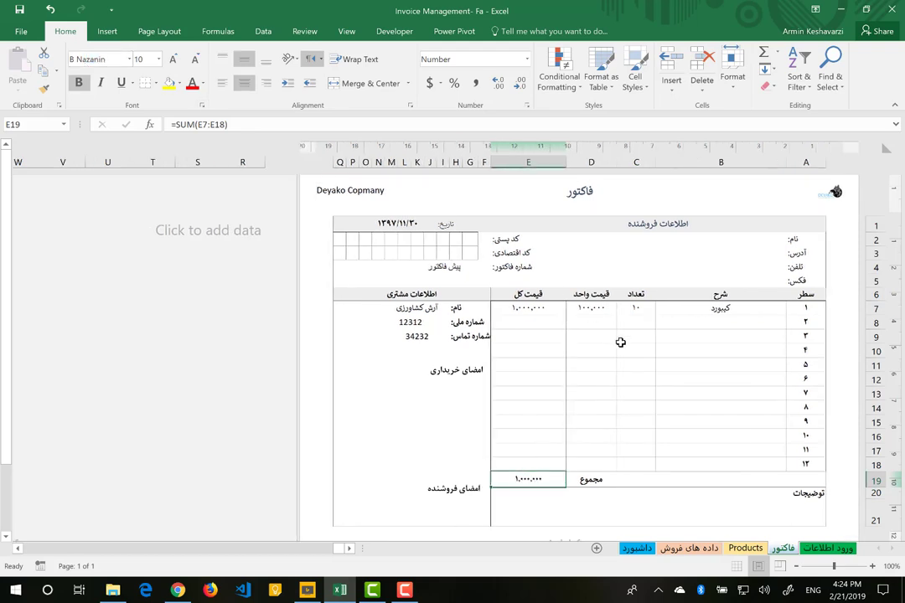
pyautogui.click(701, 308)
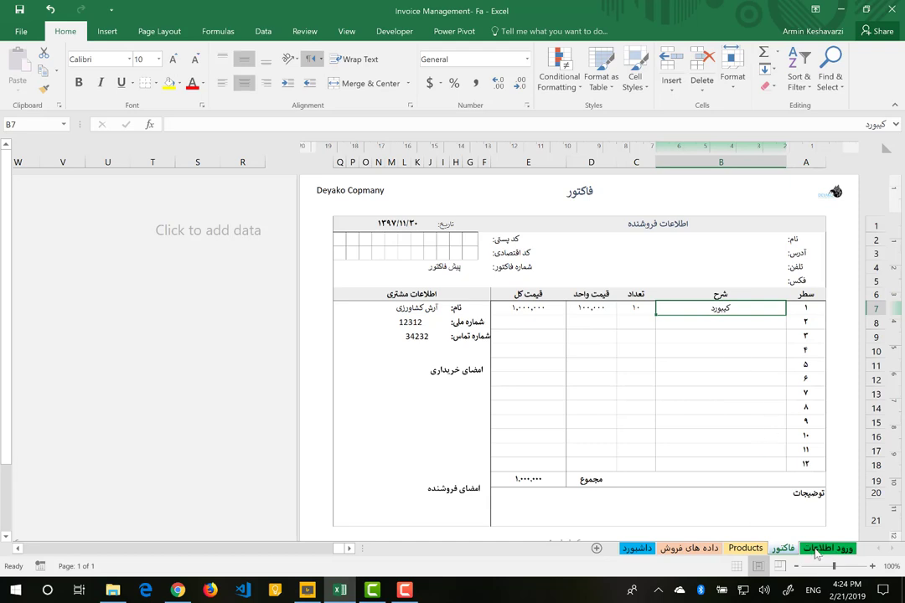
# Step: Pick موس with quantity 5, add it via Ctrl+D, and confirm the 1,250,000 total
pyautogui.click(817, 549)
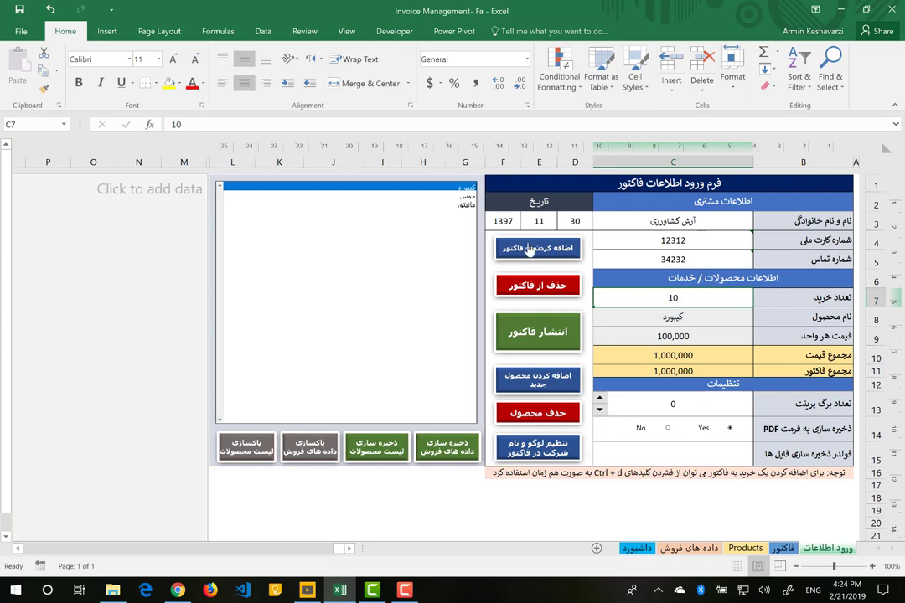
pyautogui.click(466, 197)
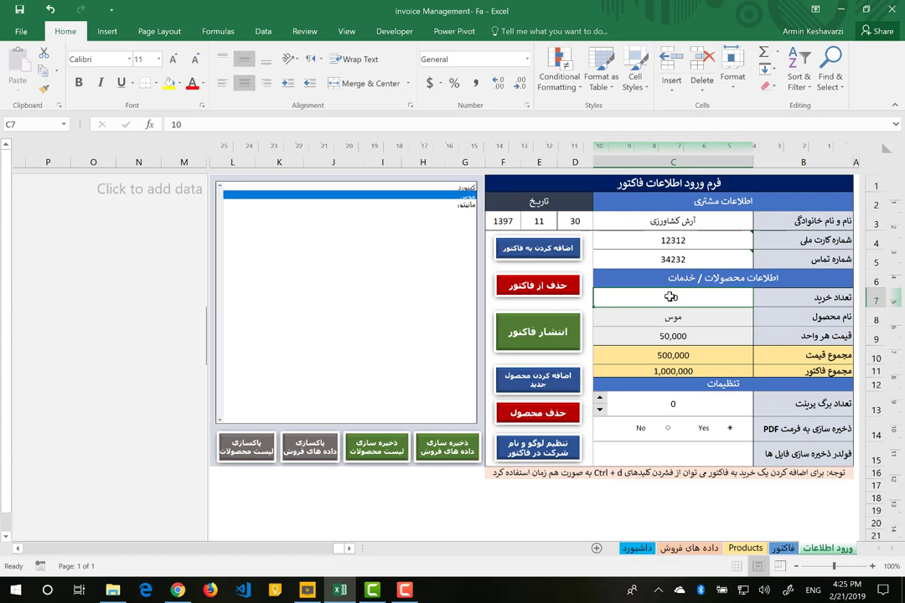
pyautogui.write('5')
pyautogui.press('Return')
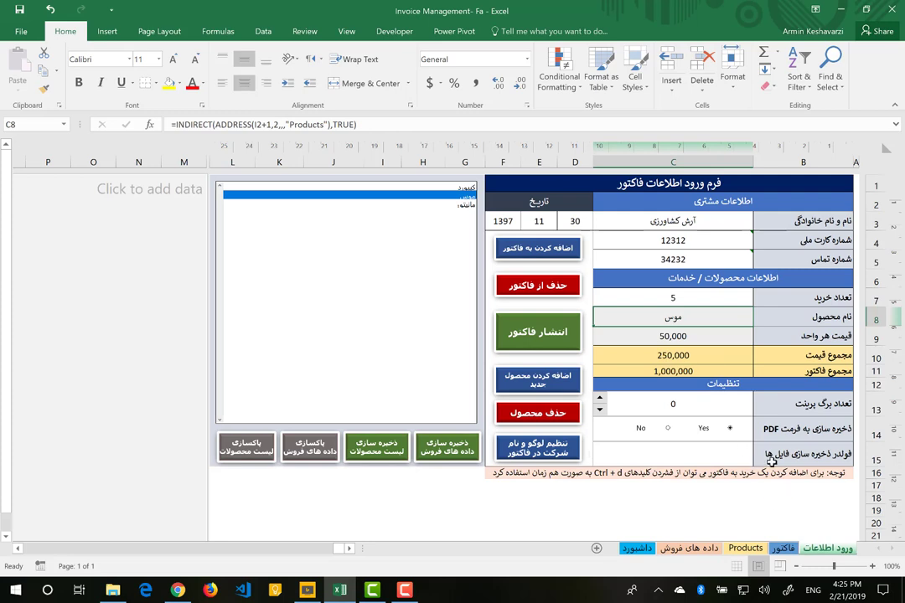
pyautogui.hotkey('ctrl', 'd')
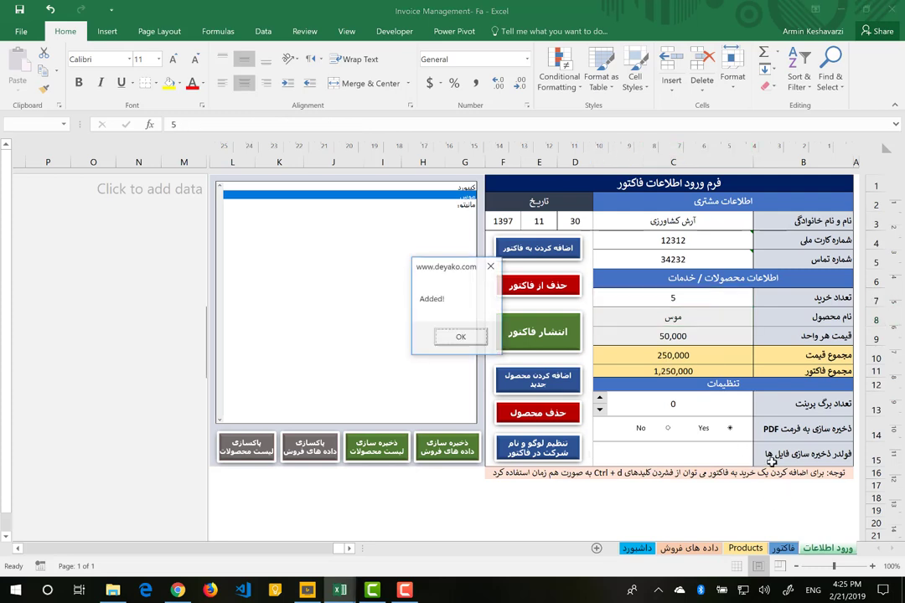
pyautogui.click(461, 339)
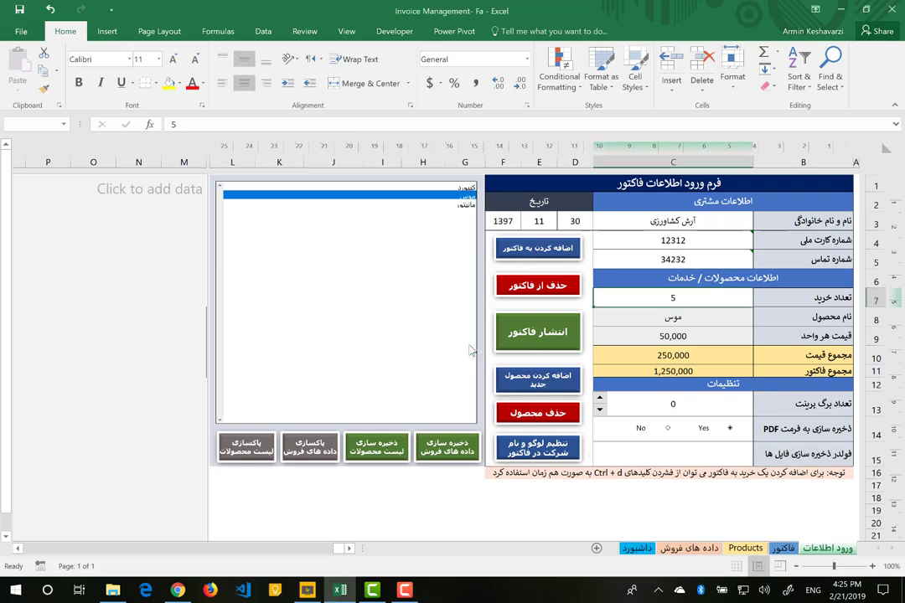
pyautogui.click(784, 548)
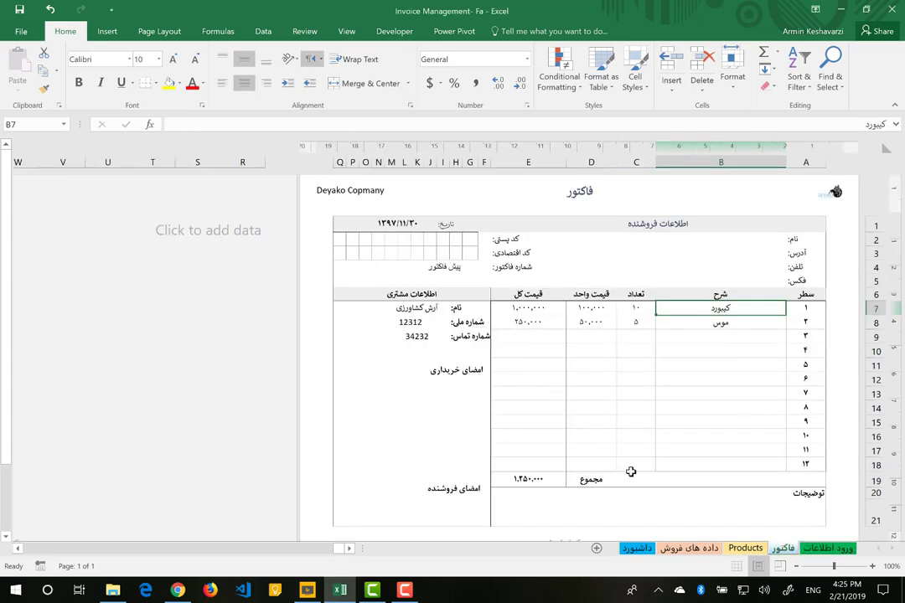
pyautogui.click(825, 548)
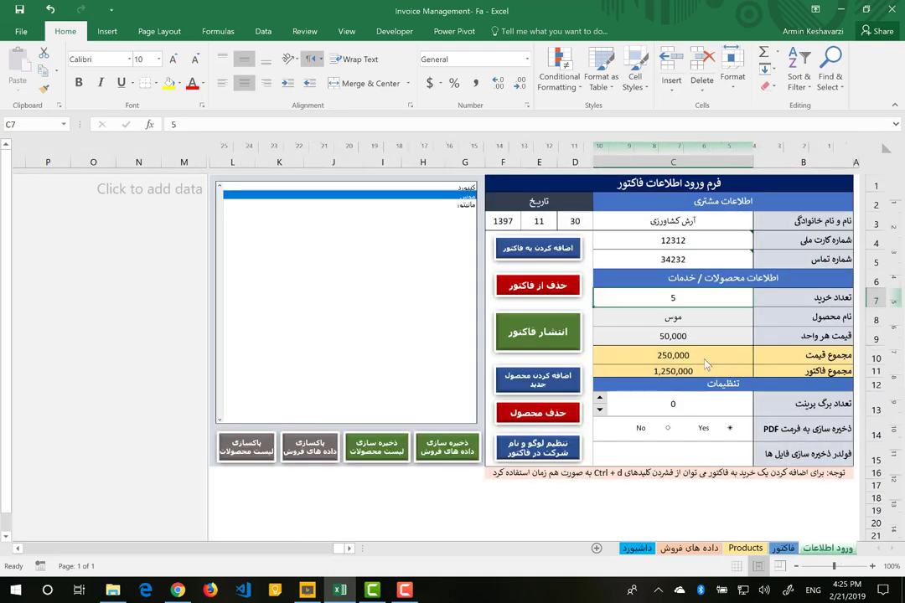
pyautogui.click(704, 370)
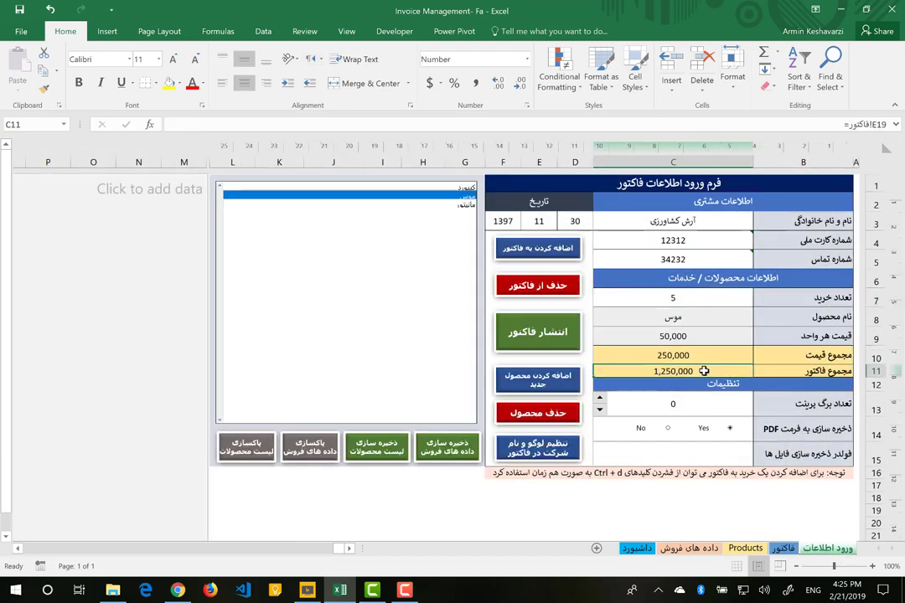
# Step: Select مانیتور, enter quantity 1 in C7 and add the line to the invoice
pyautogui.click(783, 549)
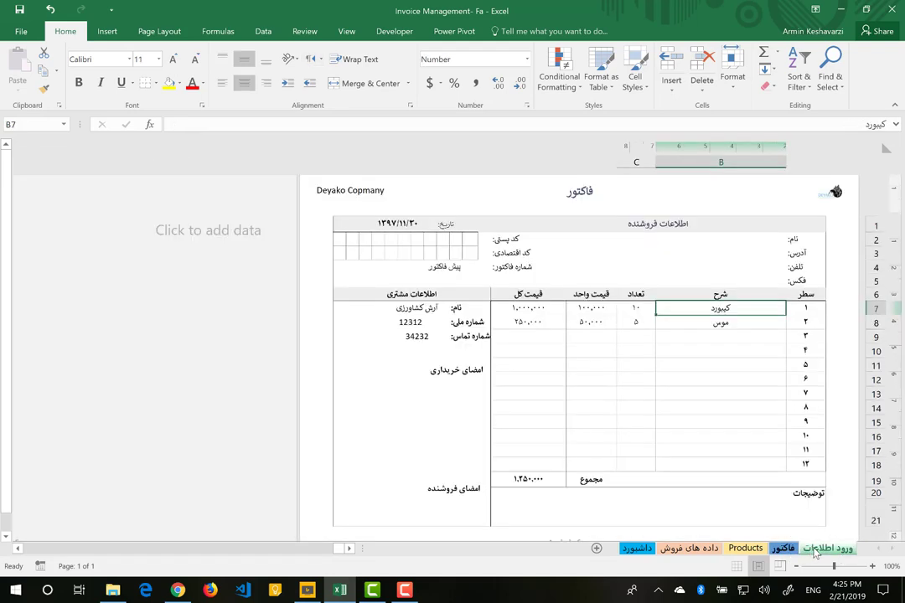
pyautogui.click(825, 549)
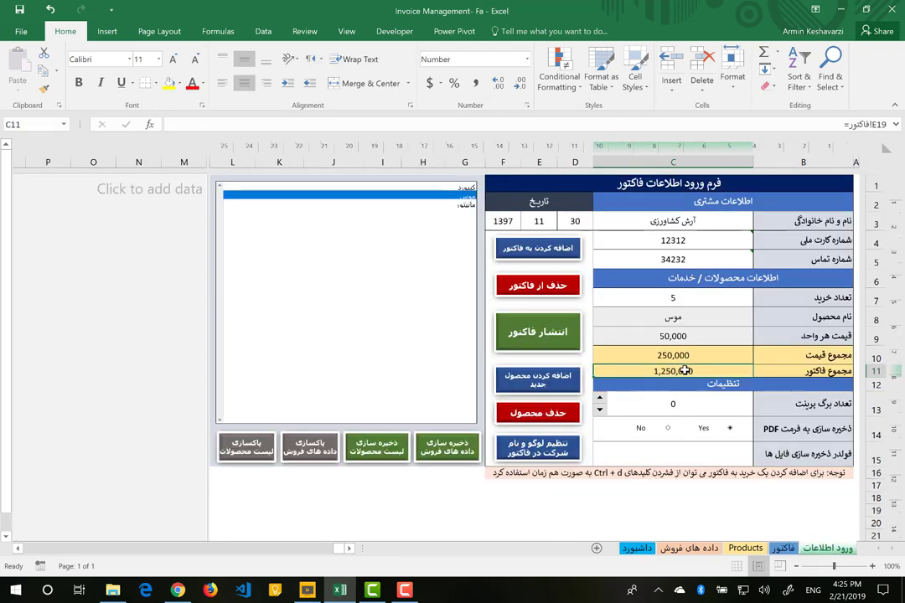
pyautogui.click(685, 299)
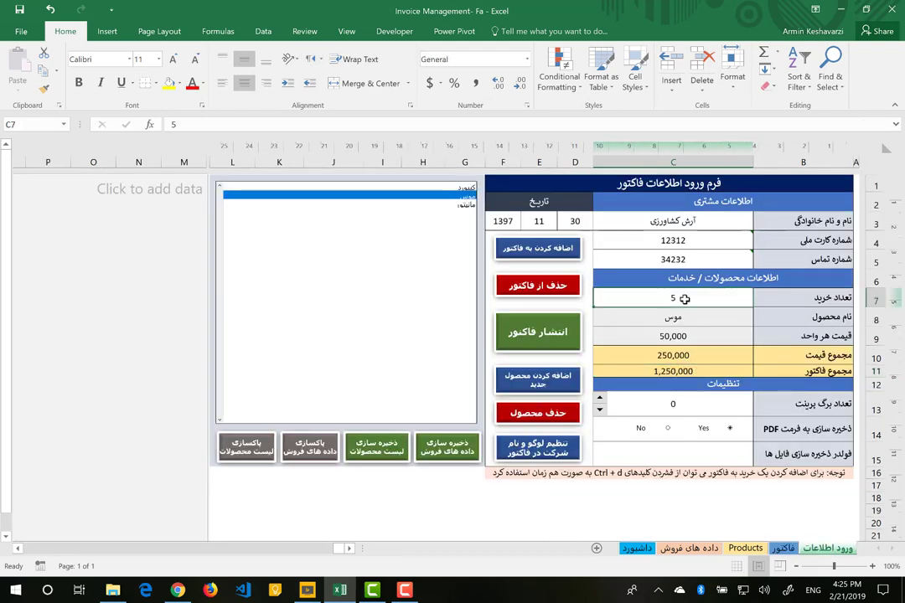
pyautogui.click(458, 205)
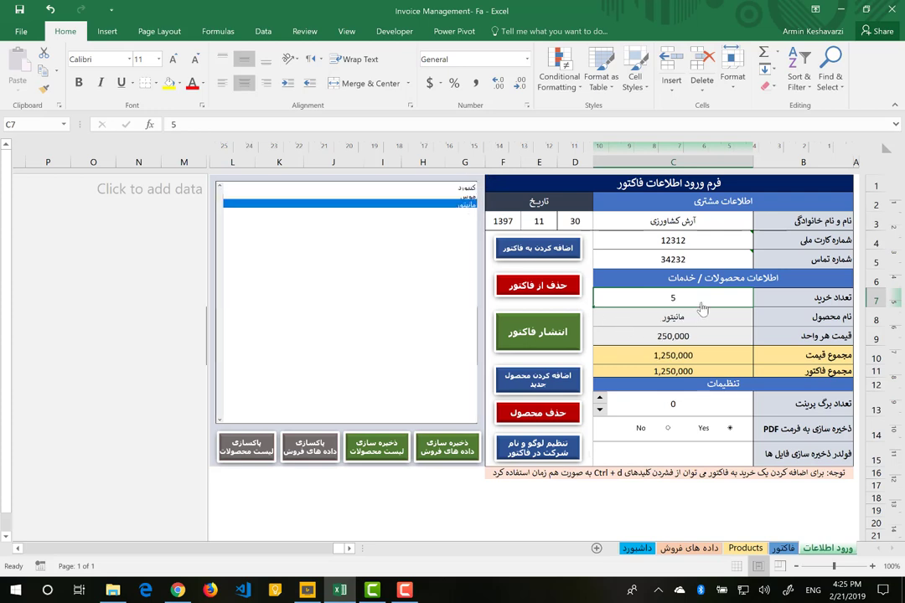
pyautogui.write('1')
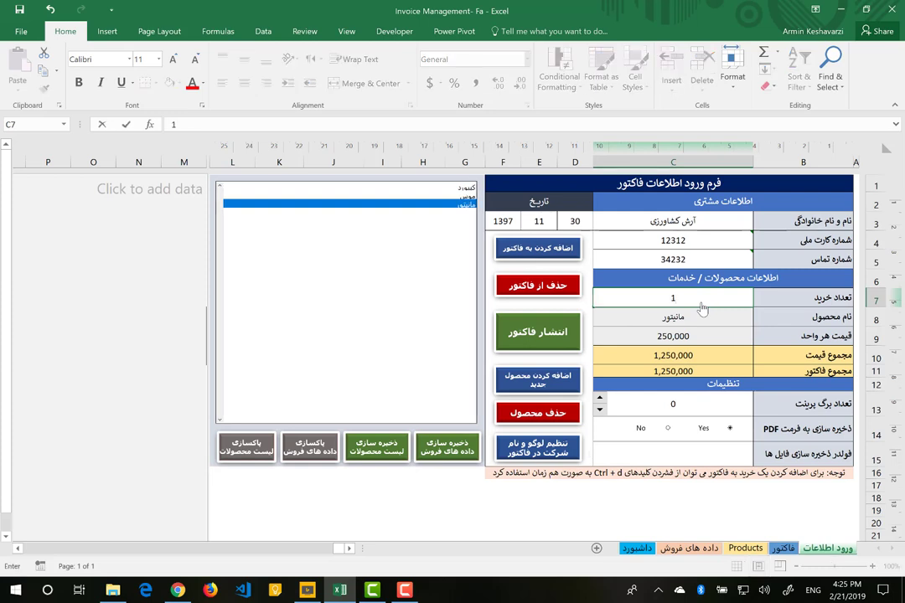
pyautogui.press('Return')
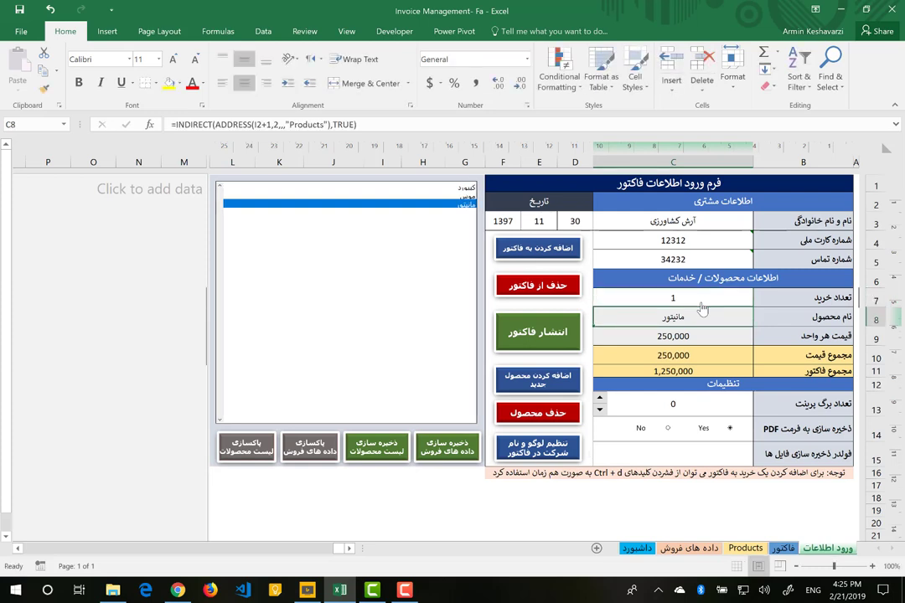
pyautogui.click(537, 248)
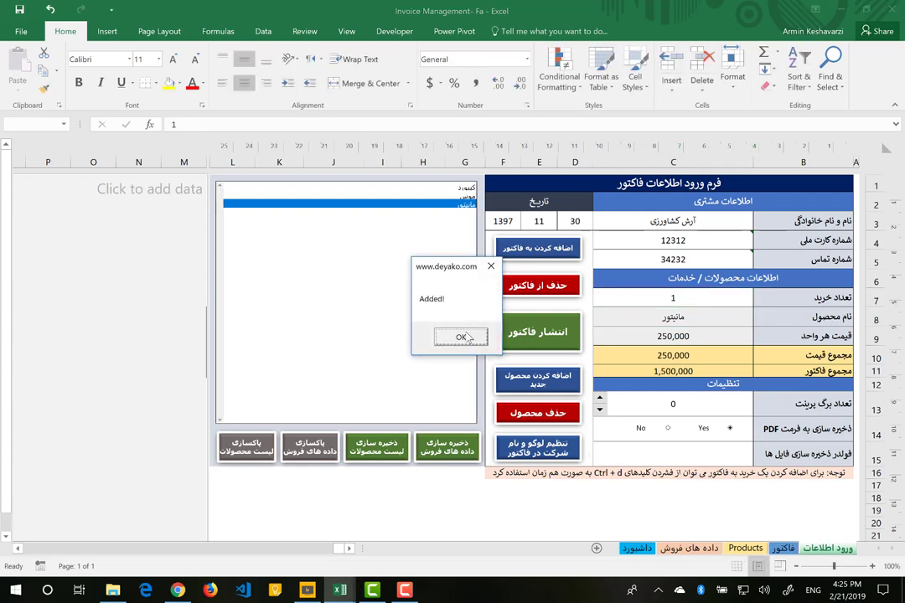
pyautogui.click(461, 337)
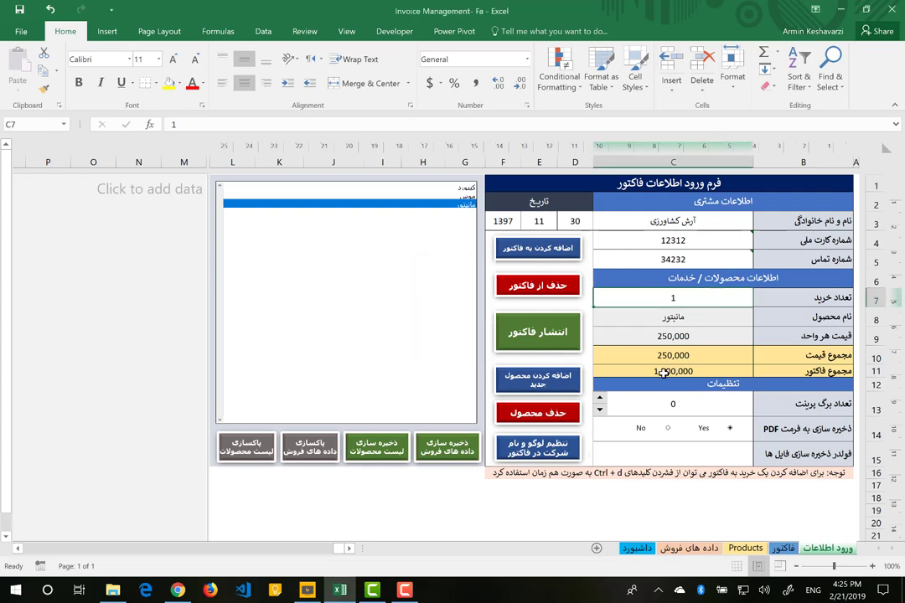
pyautogui.click(723, 410)
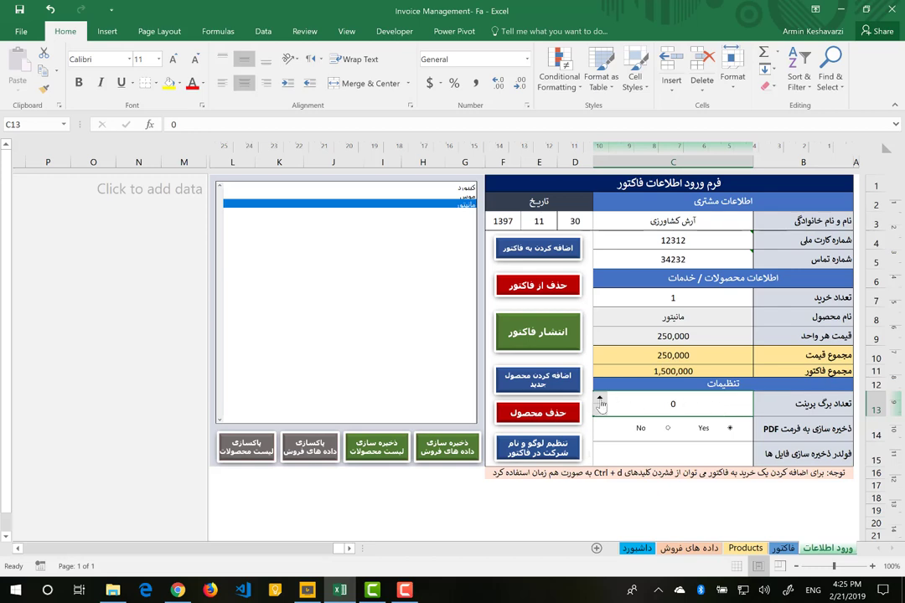
# Step: Raise print copies to 2 and switch saving as PDF to Yes on the entry form
pyautogui.click(599, 400)
pyautogui.click(600, 401)
pyautogui.click(766, 434)
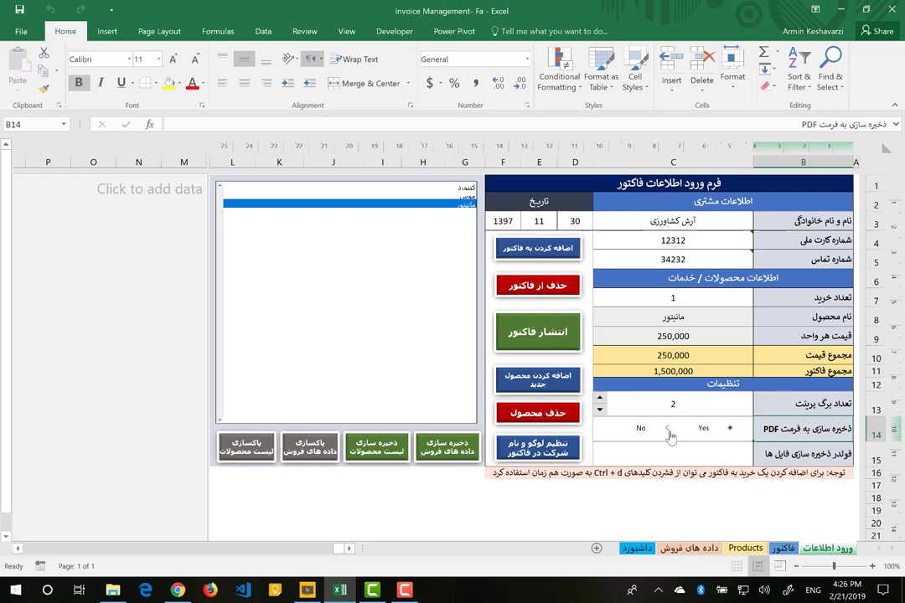
pyautogui.click(667, 429)
pyautogui.click(721, 455)
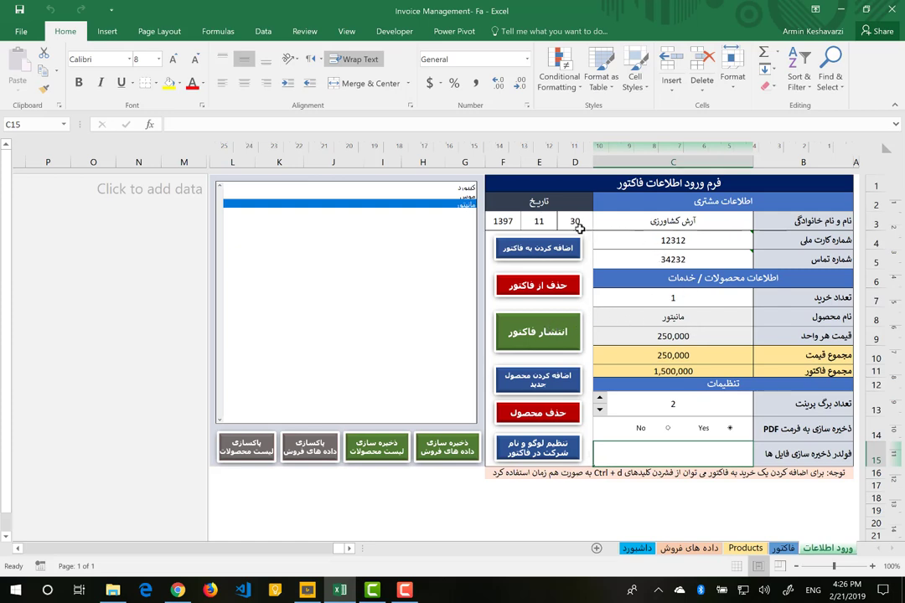
# Step: Date the invoice with day 1 and month 12
pyautogui.click(578, 228)
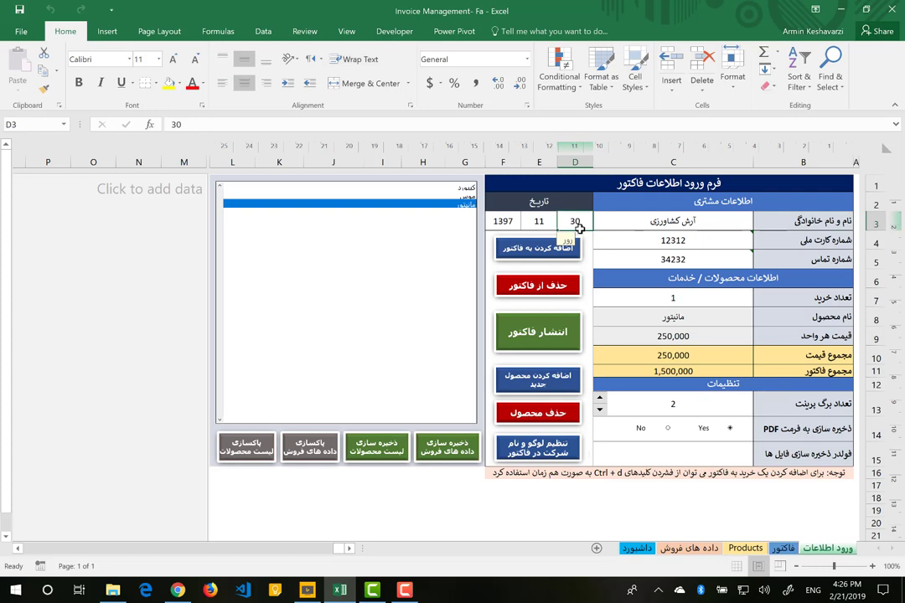
pyautogui.write('1')
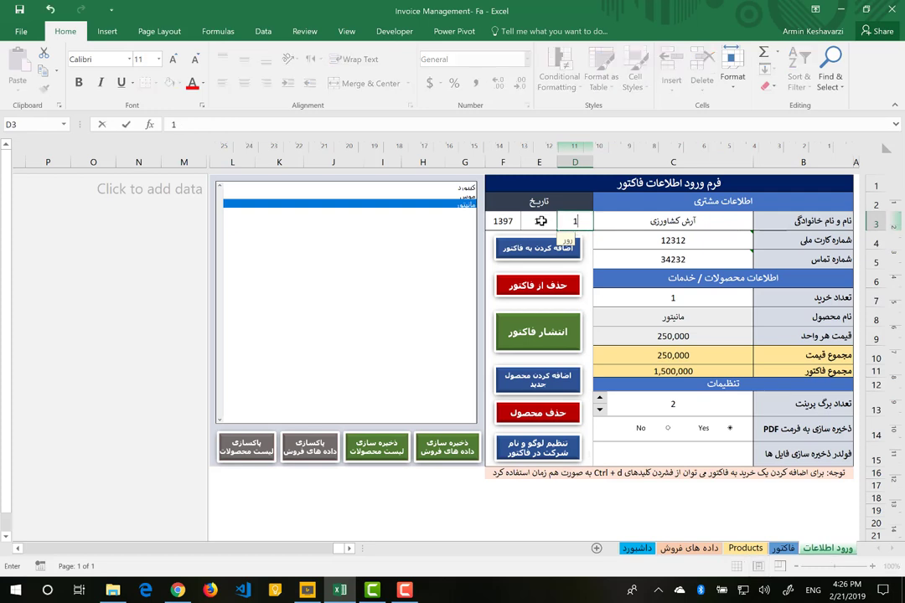
pyautogui.click(540, 220)
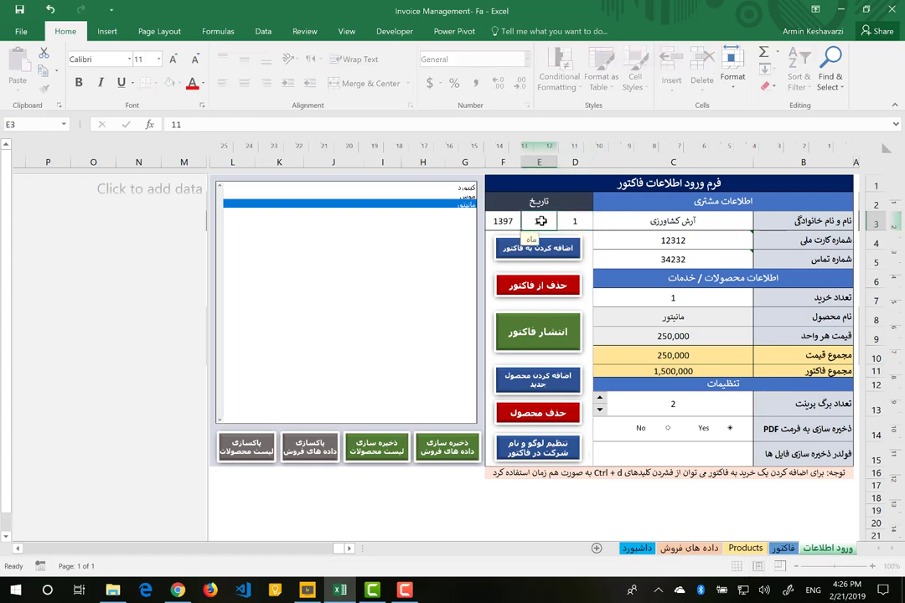
pyautogui.write('12')
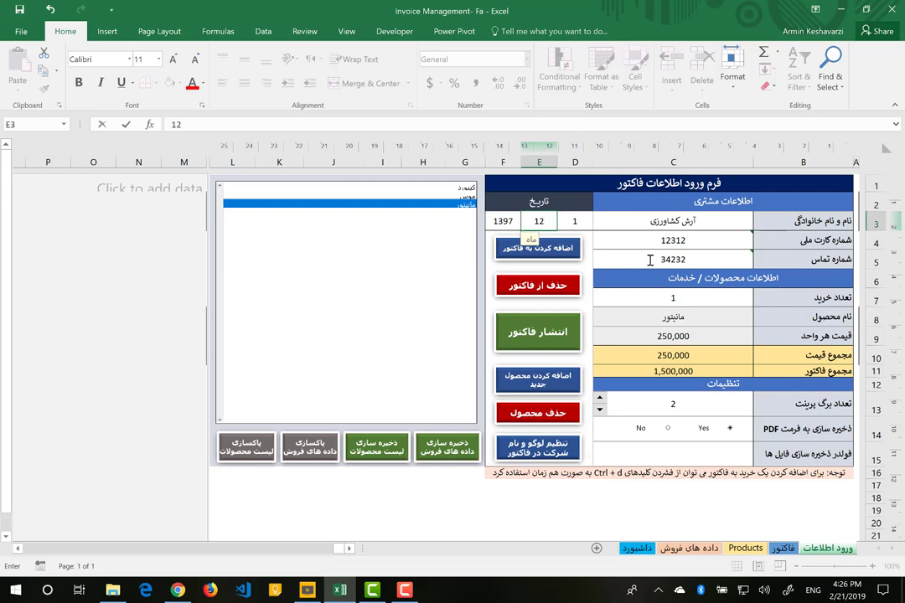
pyautogui.click(649, 260)
# Step: Publish the invoice and acknowledge the Added! message
pyautogui.press('Return')
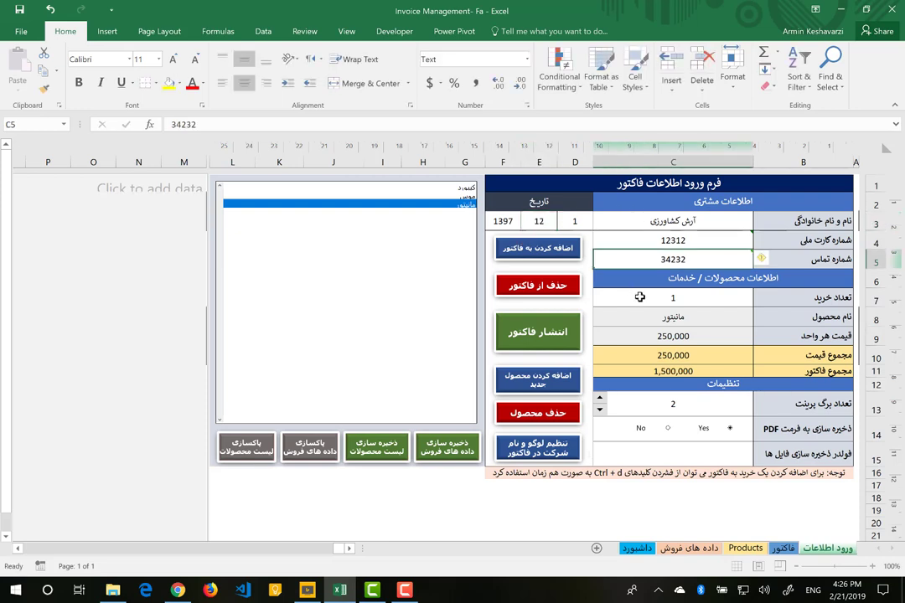
pyautogui.click(553, 335)
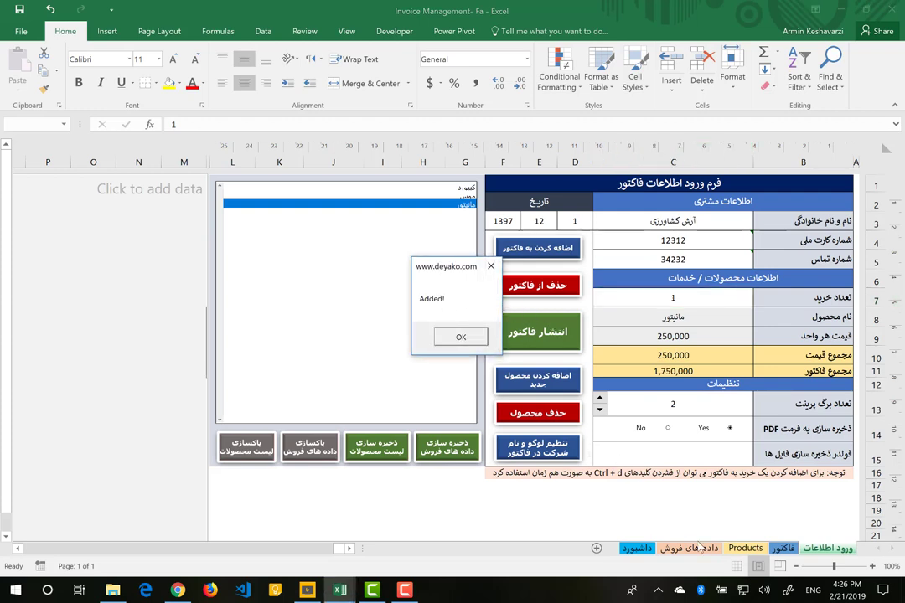
pyautogui.click(462, 338)
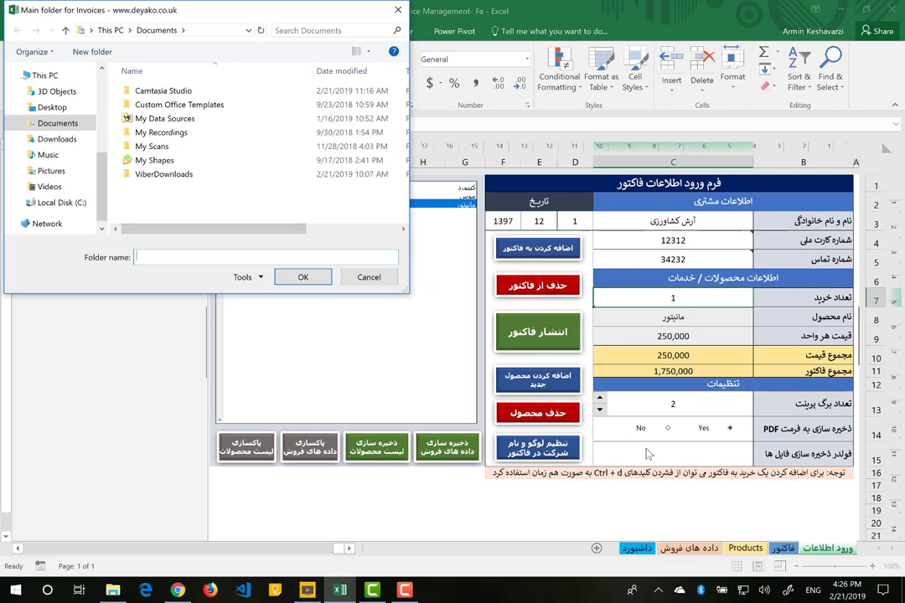
# Step: Create a 'My invoices' folder on the Desktop and choose it as the invoice save folder
pyautogui.click(46, 107)
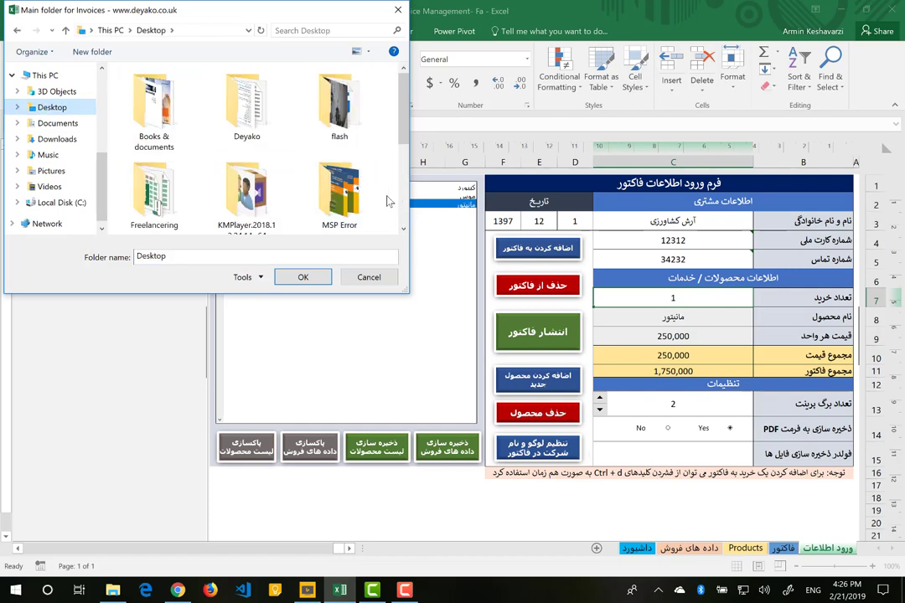
pyautogui.rightClick(387, 199)
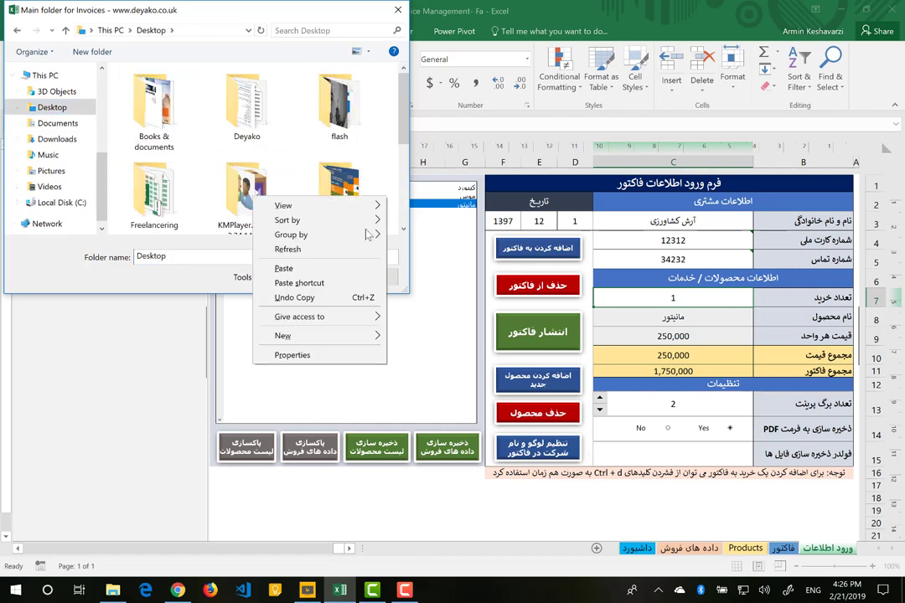
pyautogui.moveTo(283, 335)
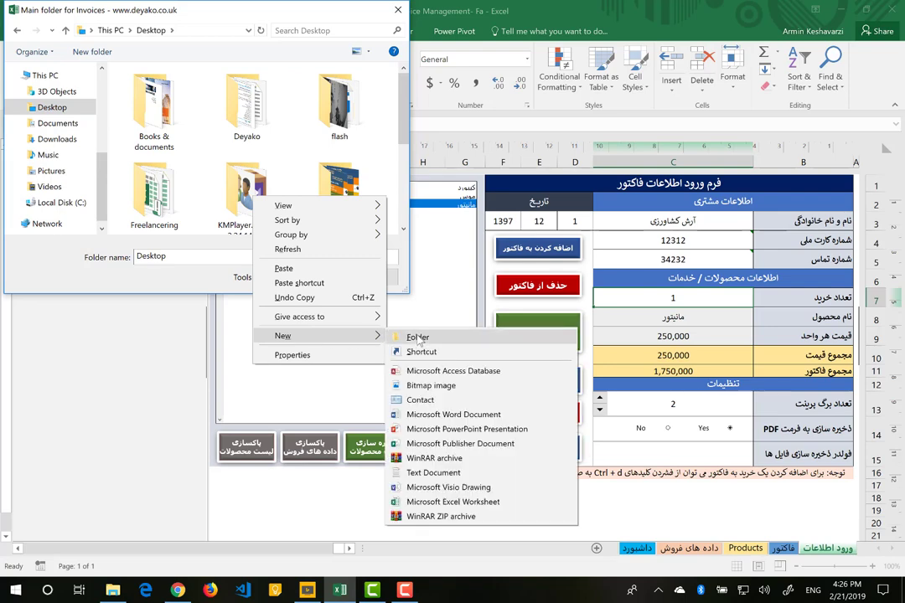
pyautogui.click(418, 340)
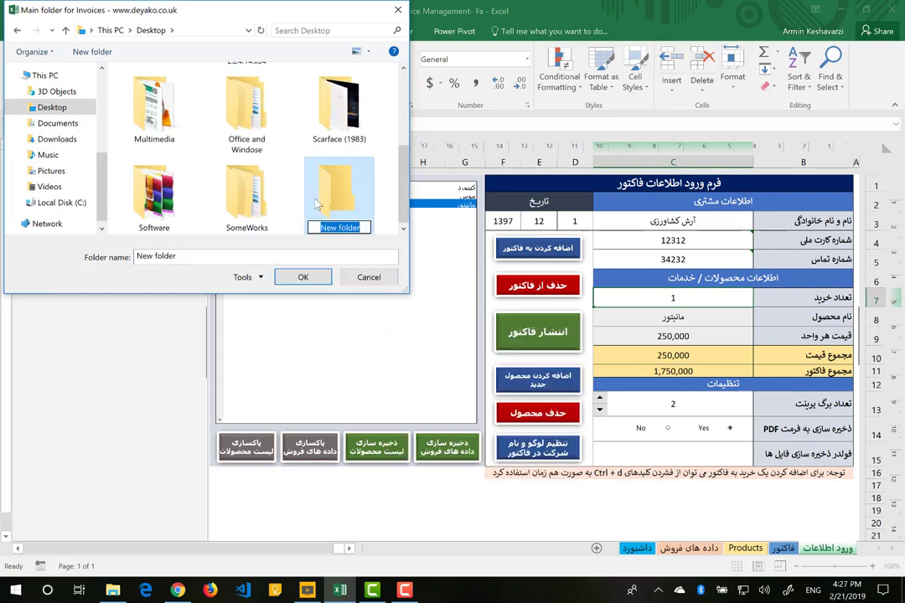
pyautogui.write('My invoi')
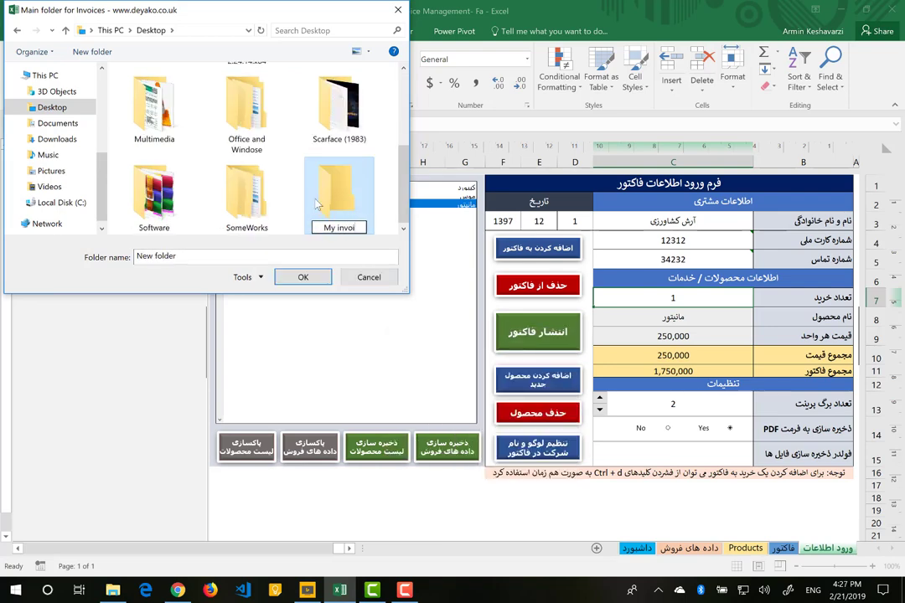
pyautogui.write('ces')
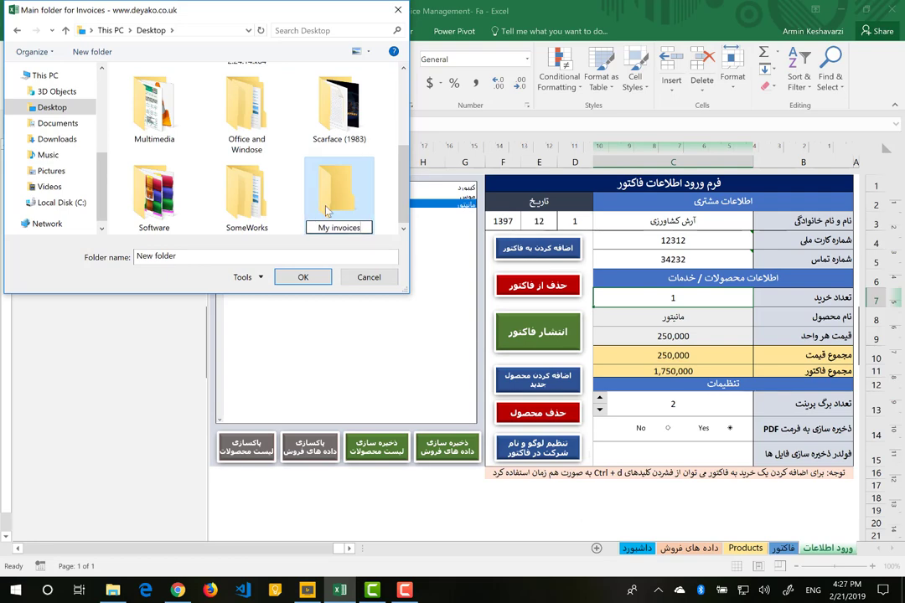
pyautogui.press('Return')
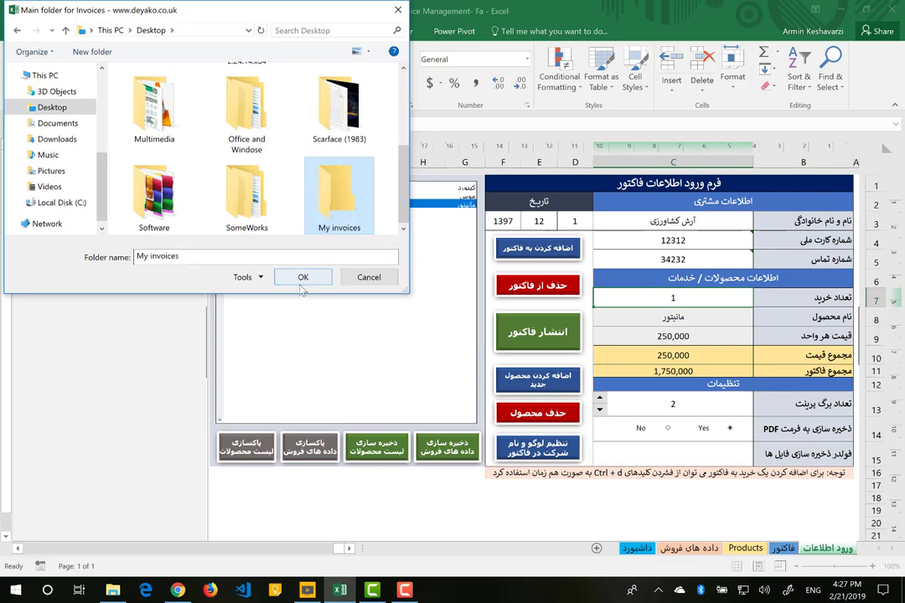
pyautogui.click(302, 277)
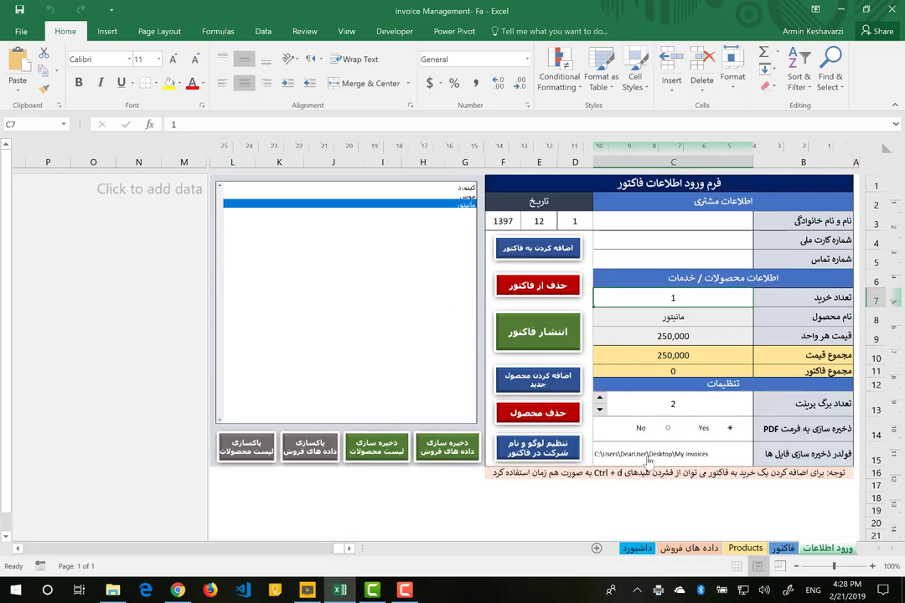
# Step: Check the saved folder path in C15, then show the Windows desktop
pyautogui.click(649, 459)
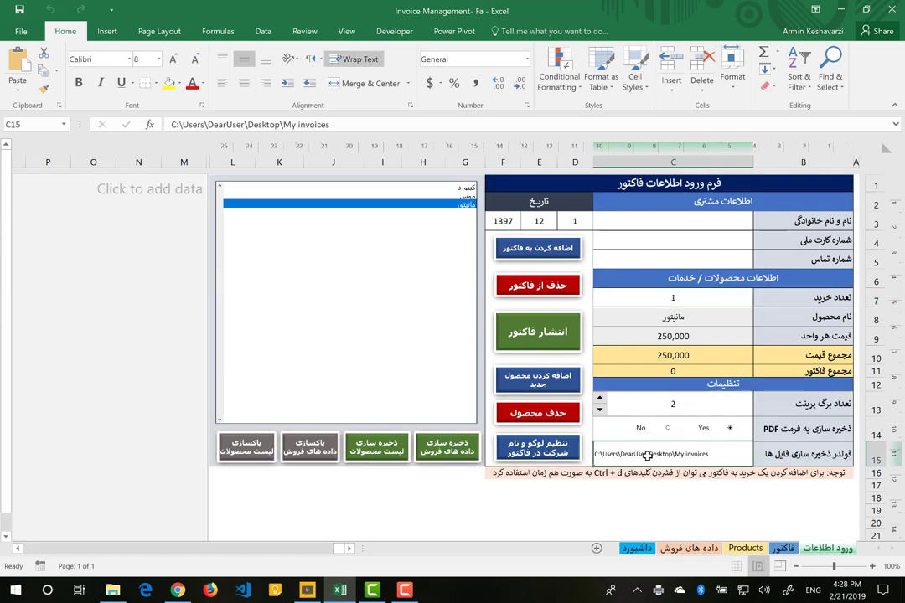
pyautogui.click(114, 590)
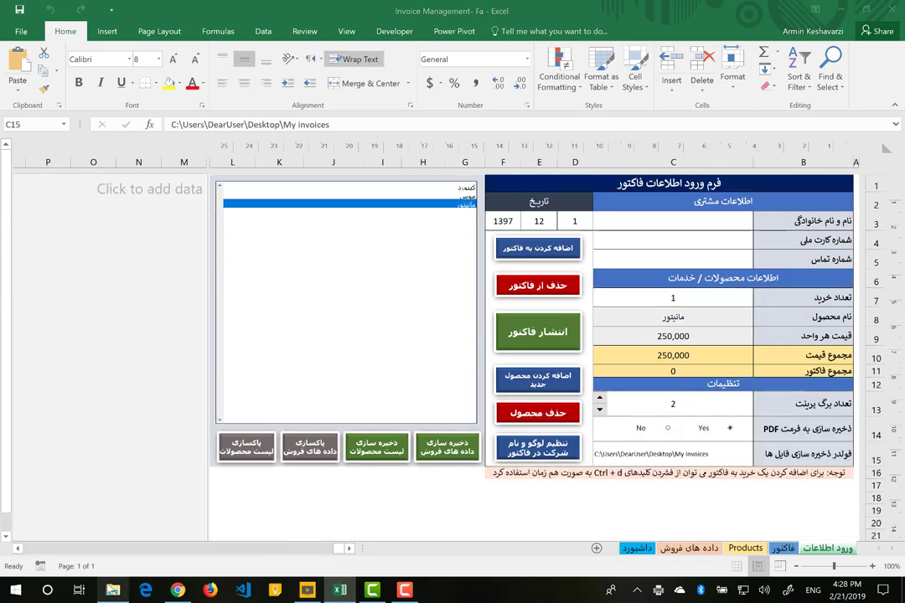
pyautogui.press('super+d')
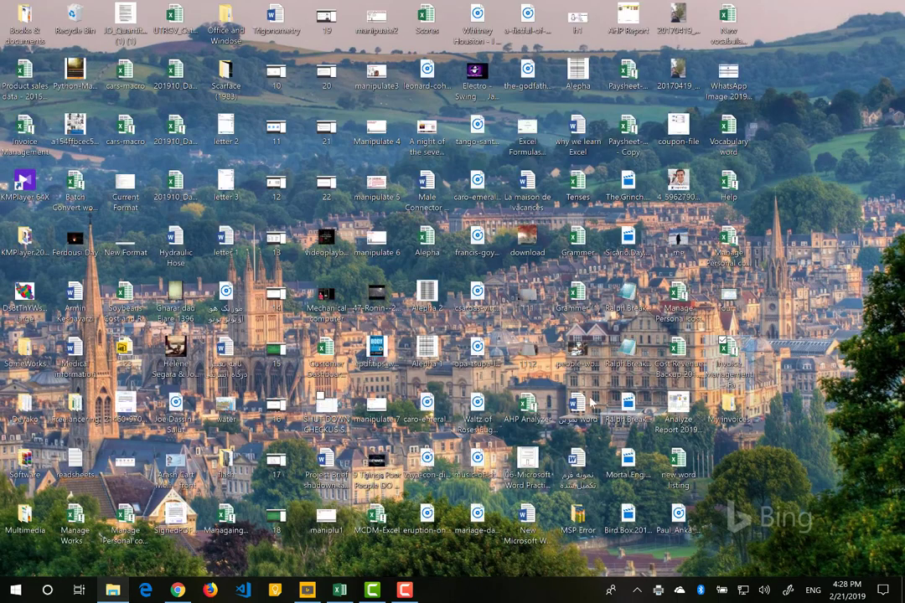
# Step: Browse My invoices > 1397 > 12 > 1 and open the invoice PDF in Foxit Reader
pyautogui.doubleClick(727, 411)
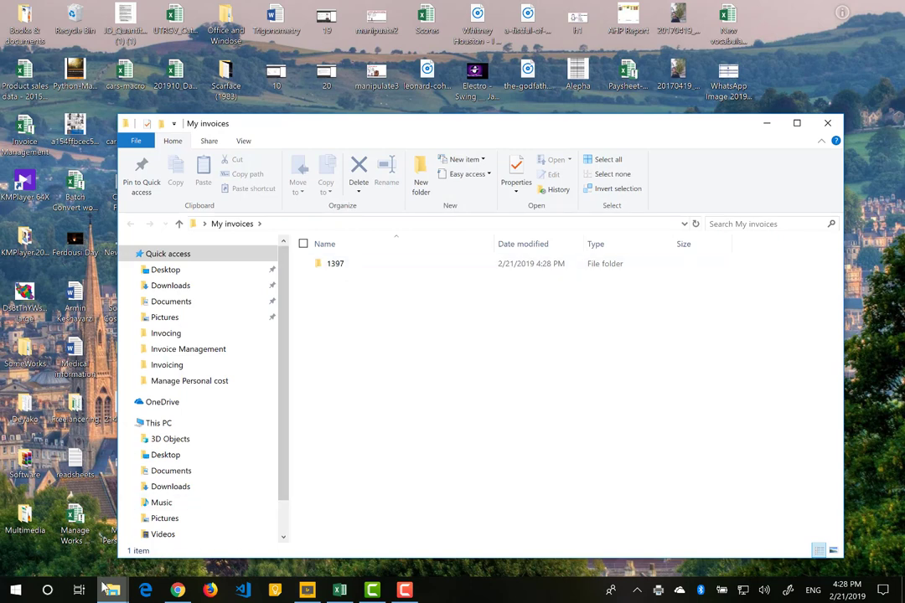
pyautogui.doubleClick(371, 268)
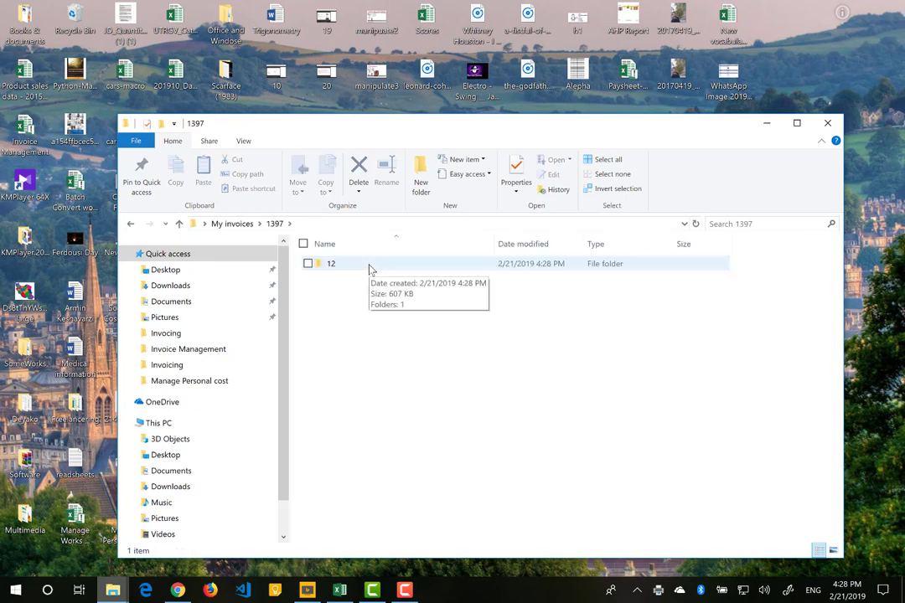
pyautogui.doubleClick(371, 266)
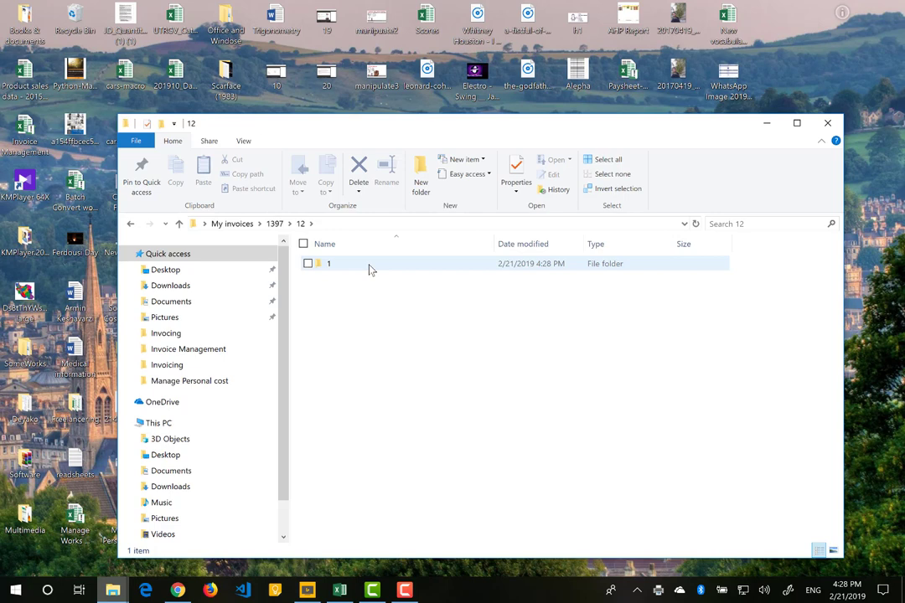
pyautogui.doubleClick(371, 267)
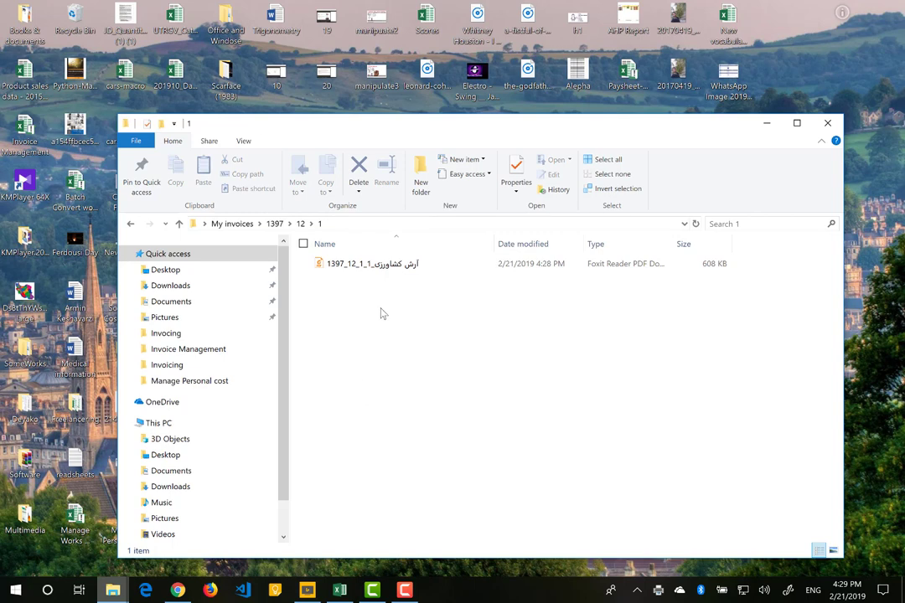
pyautogui.doubleClick(396, 267)
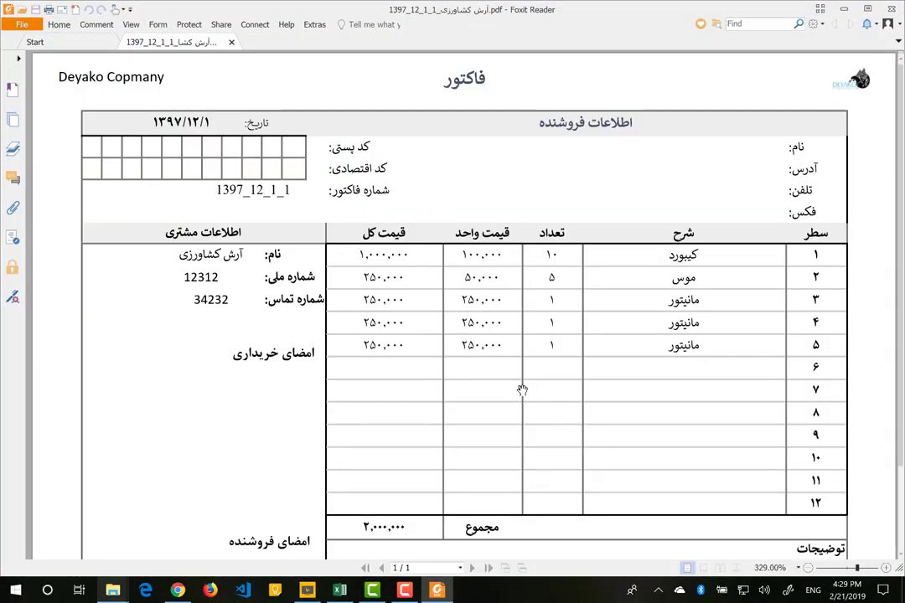
# Step: Open the printer's queue of pending jobs from the taskbar tray
pyautogui.click(660, 591)
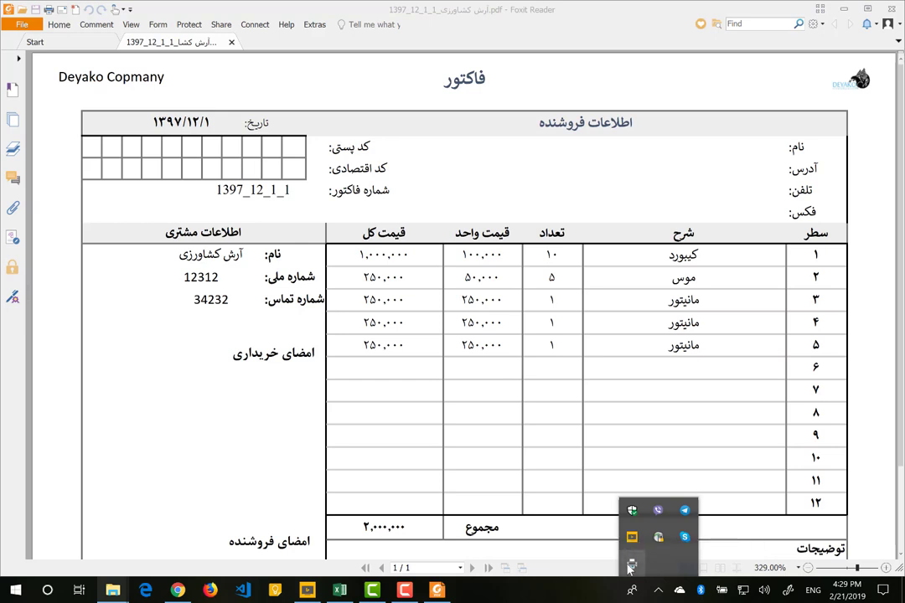
pyautogui.rightClick(630, 568)
pyautogui.click(647, 518)
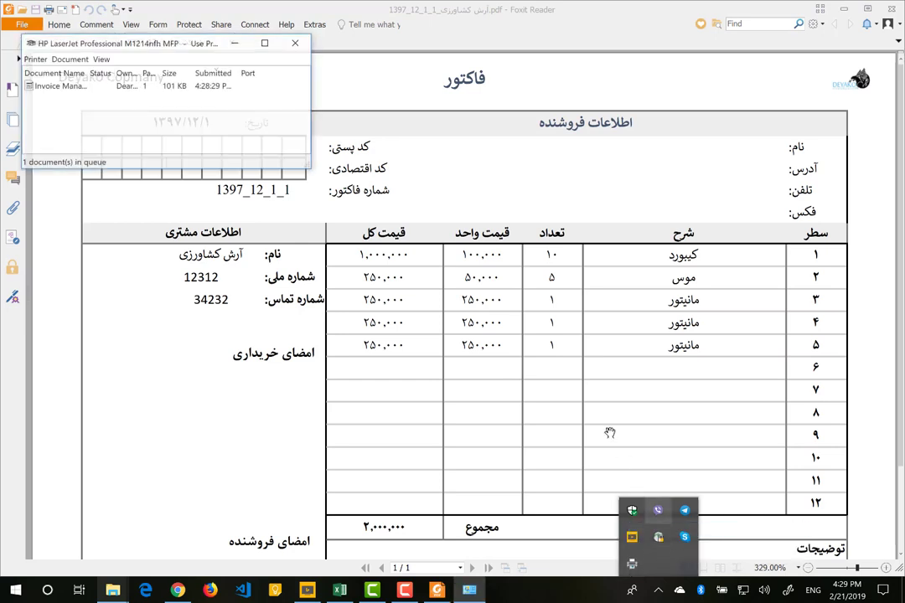
# Step: Cancel the Invoice Management print job, close the queue, and close Foxit Reader
pyautogui.click(60, 87)
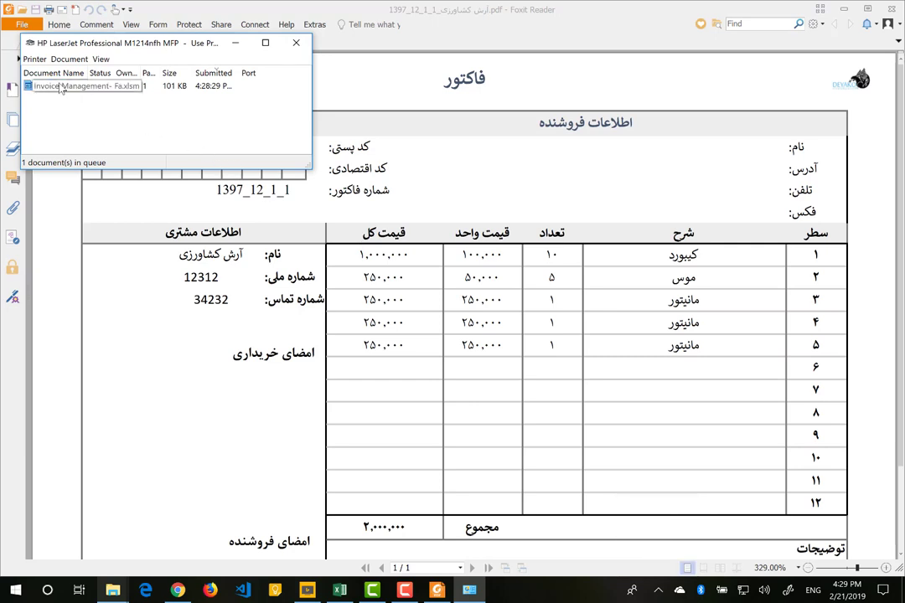
pyautogui.rightClick(60, 93)
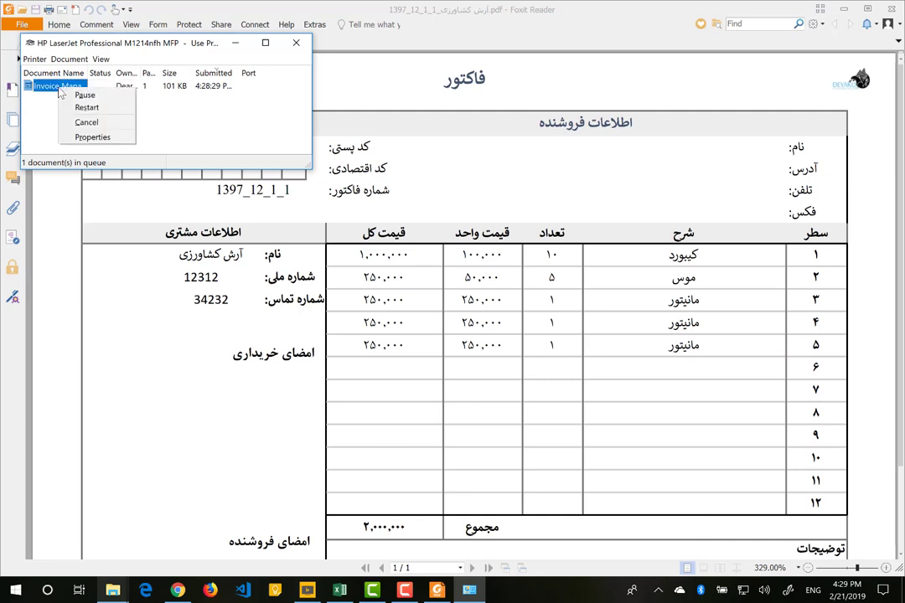
pyautogui.click(84, 123)
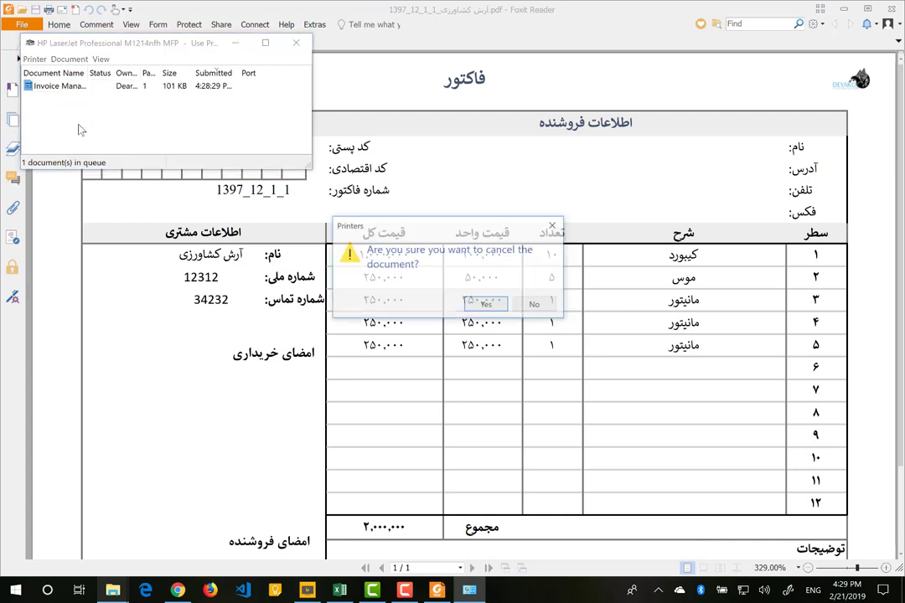
pyautogui.click(495, 309)
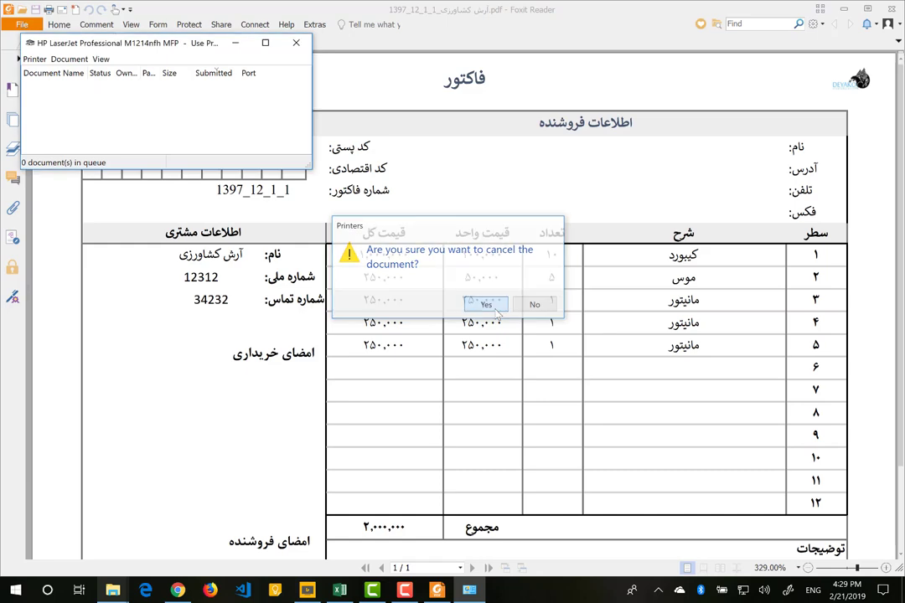
pyautogui.click(293, 44)
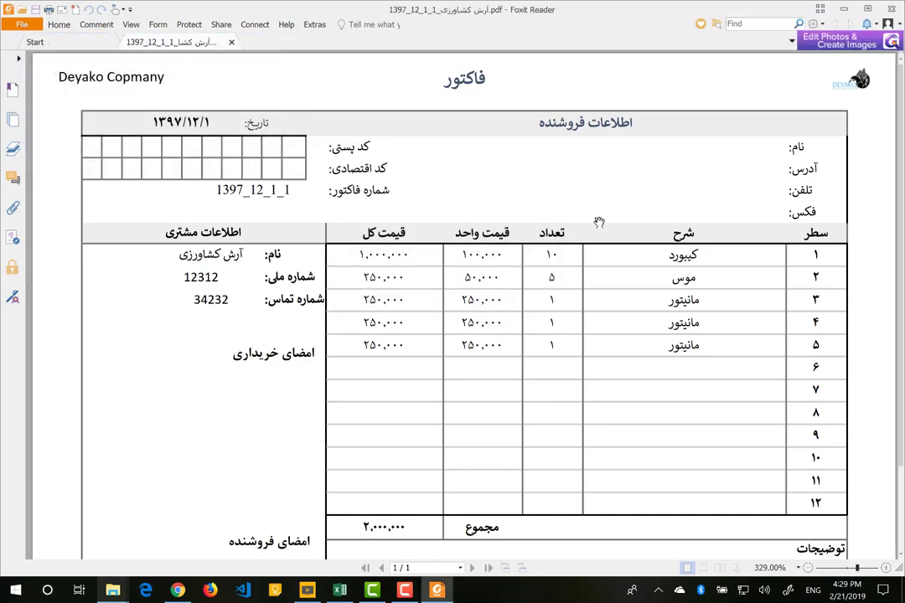
pyautogui.click(891, 9)
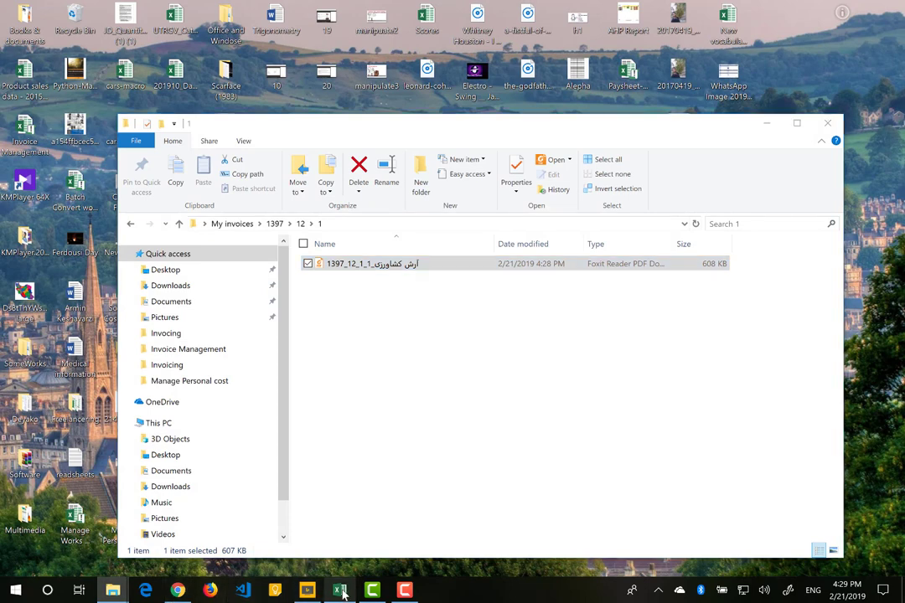
# Step: Enter the new customer's name, national ID and phone in C3–C5, then add one مانیتور (total 250,000)
pyautogui.click(341, 591)
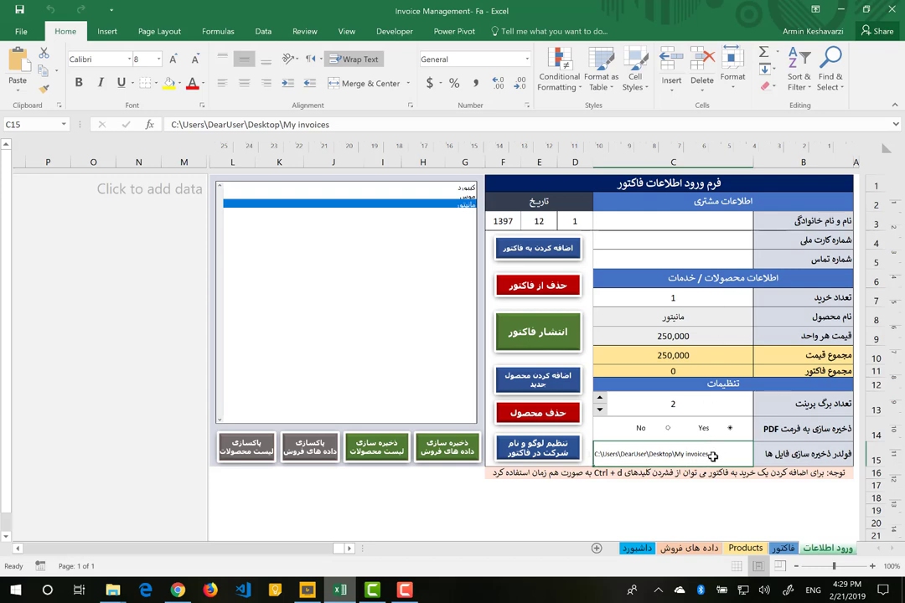
pyautogui.click(704, 222)
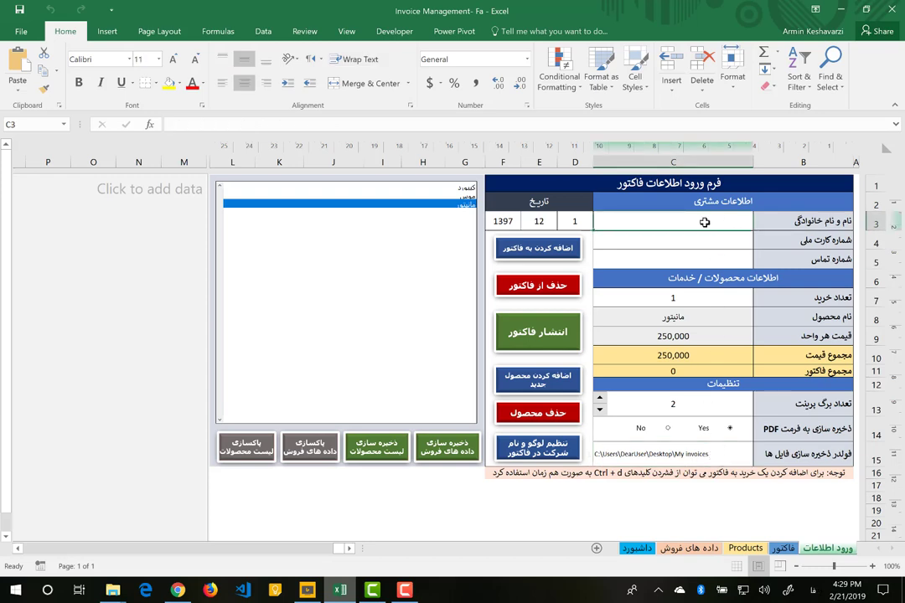
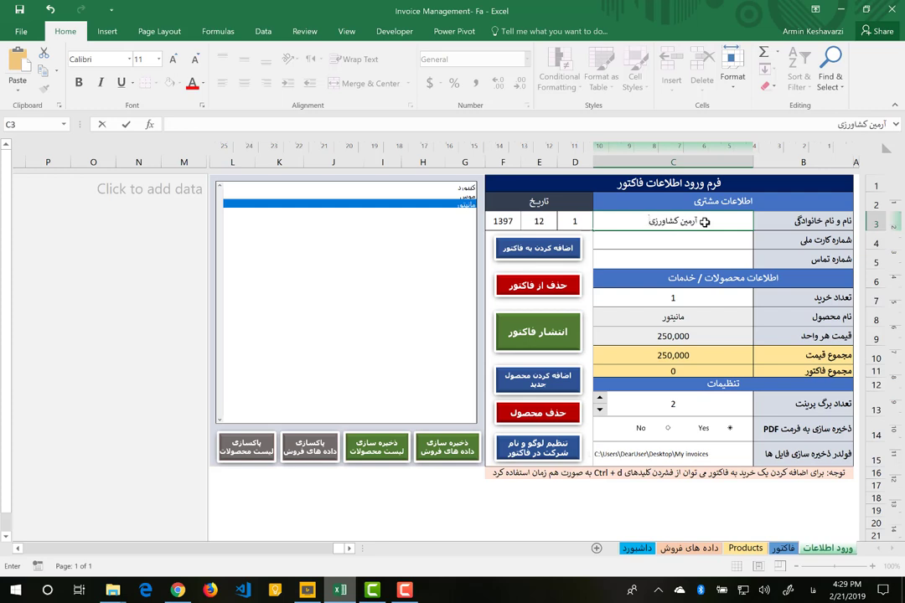
pyautogui.press('Return')
pyautogui.write('4343')
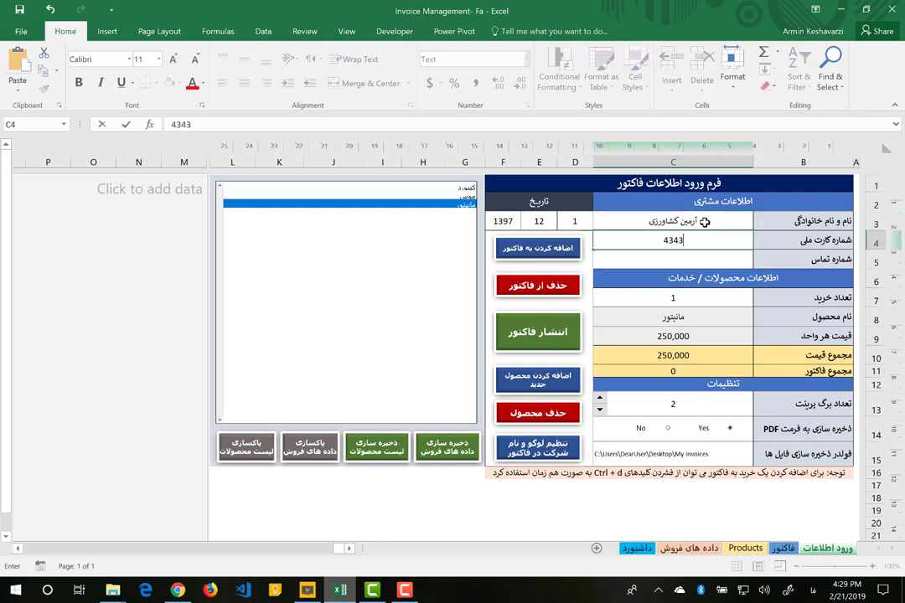
pyautogui.press('Return')
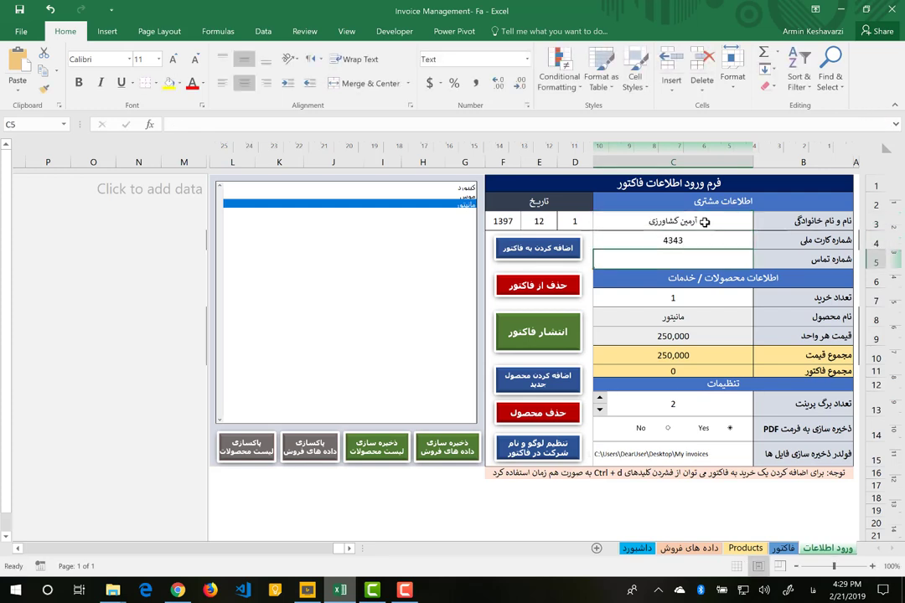
pyautogui.write('5343')
pyautogui.press('Return')
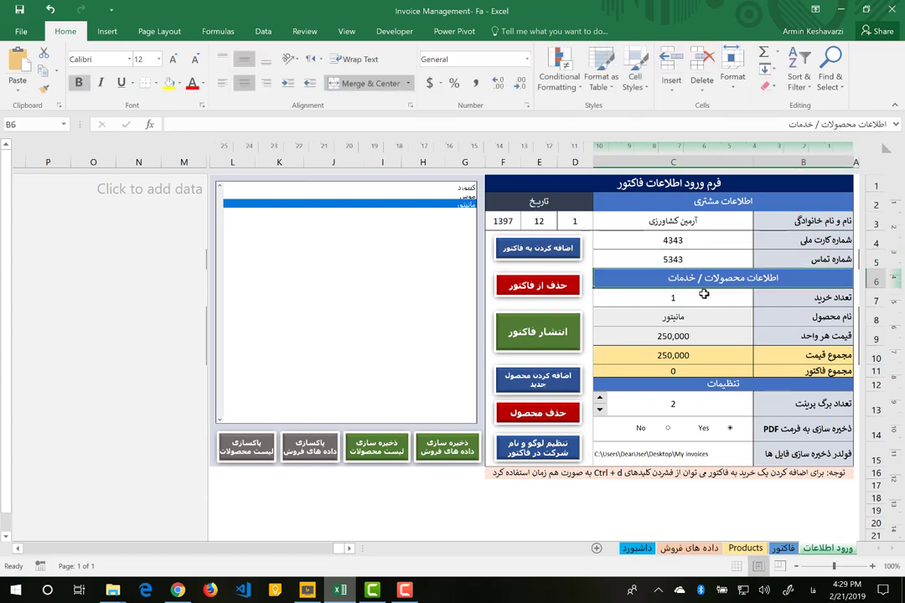
pyautogui.click(705, 296)
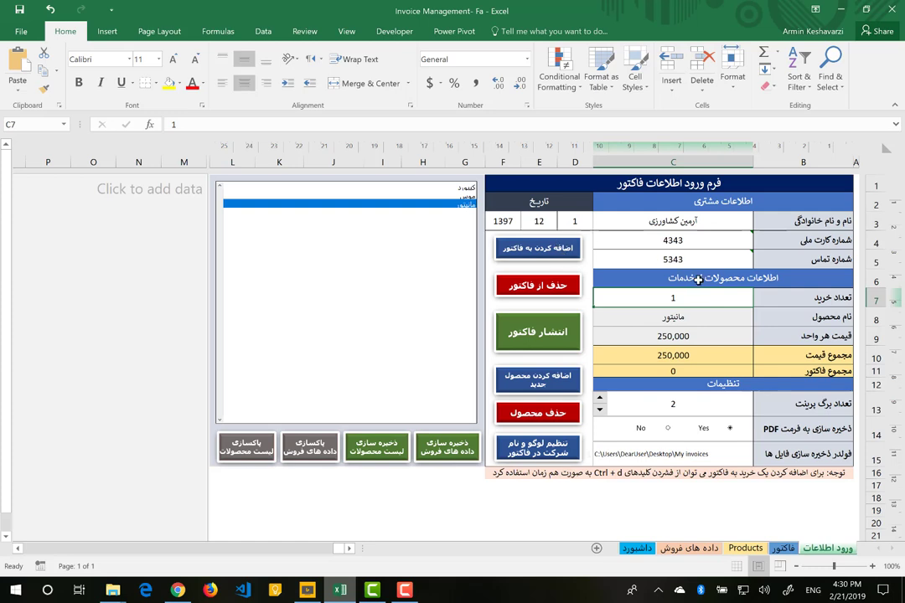
pyautogui.hotkey('ctrl', 'd')
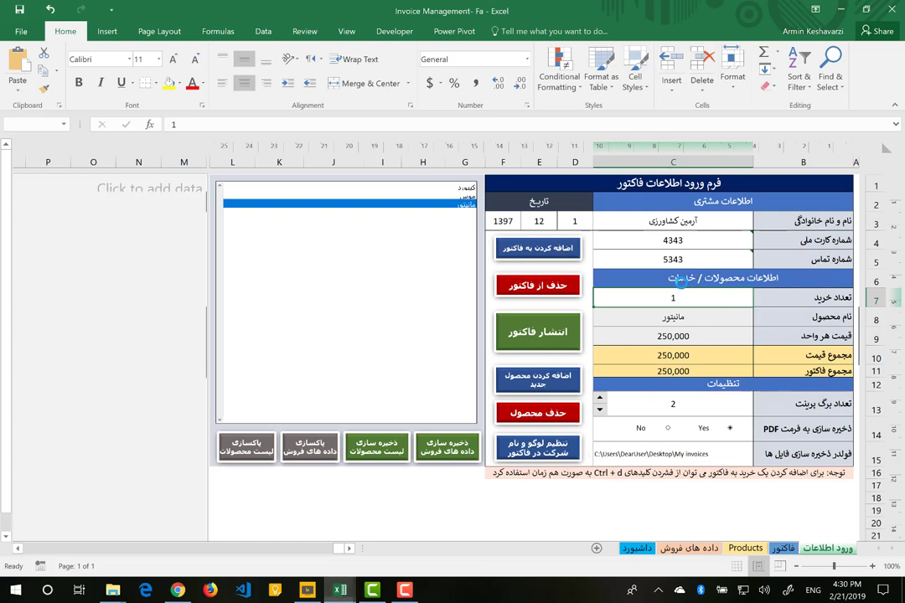
# Step: Rename the موس product to موس - مایکروسافت in cell C8
pyautogui.click(467, 339)
pyautogui.click(473, 196)
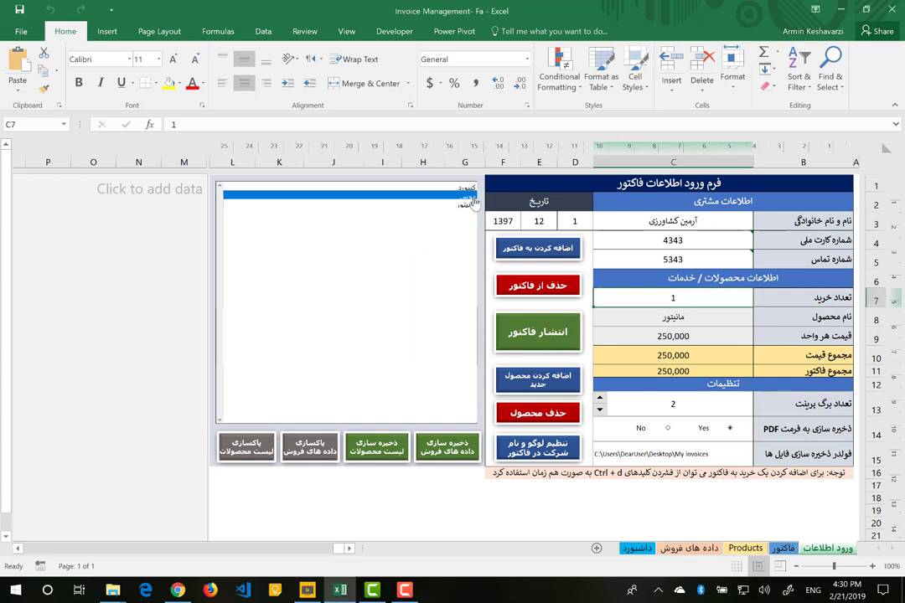
pyautogui.click(677, 315)
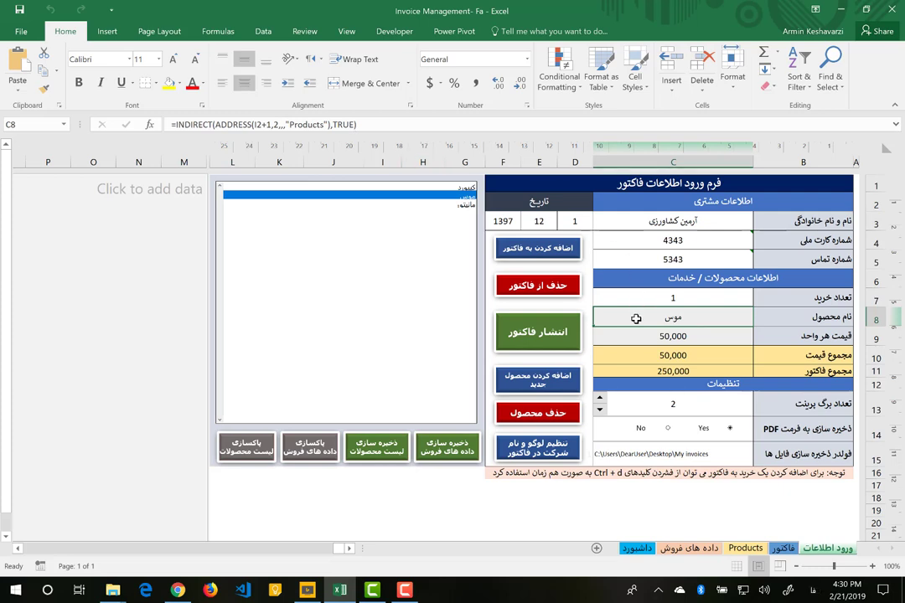
pyautogui.write('مو')
pyautogui.press('BackSpace')
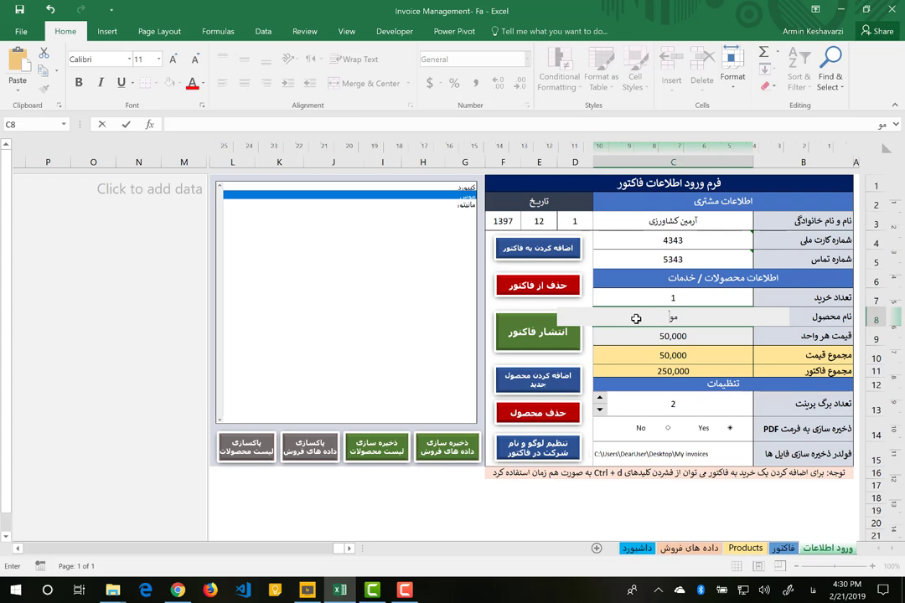
pyautogui.write('س -')
pyautogui.write('مایکروسا')
pyautogui.write('فت')
pyautogui.press('Return')
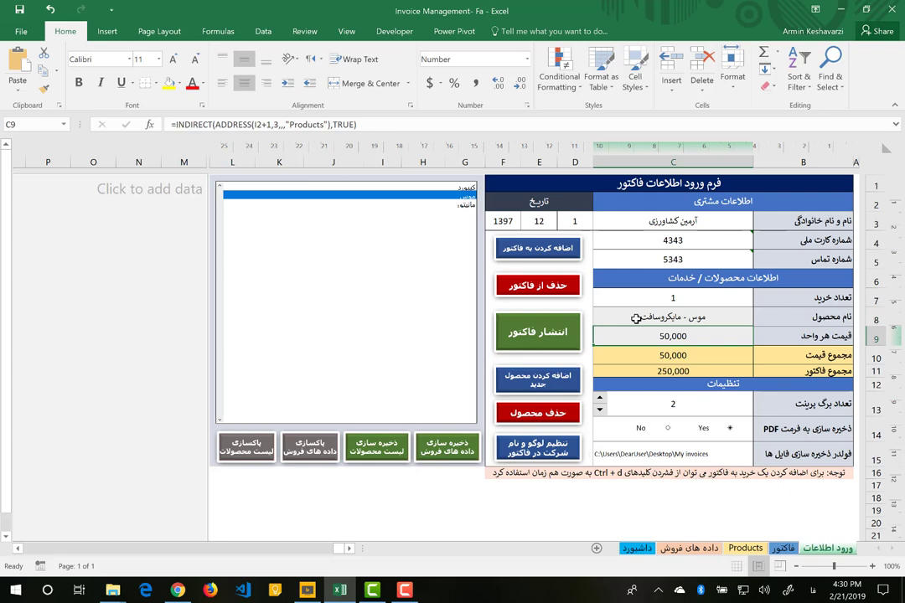
# Step: Set its unit price to 200,000 and add it to the invoice, reaching 450,000
pyautogui.write('200,00')
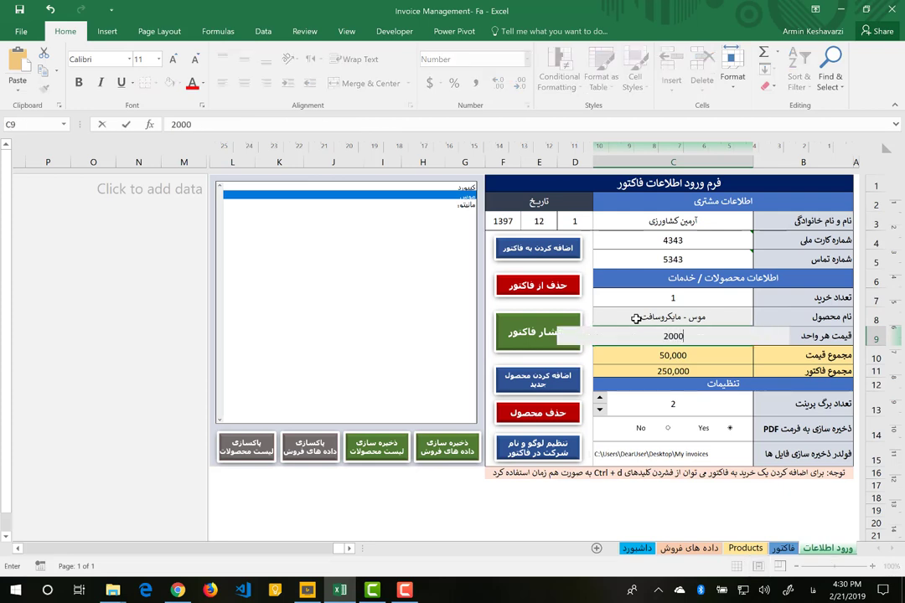
pyautogui.write('00')
pyautogui.press('Return')
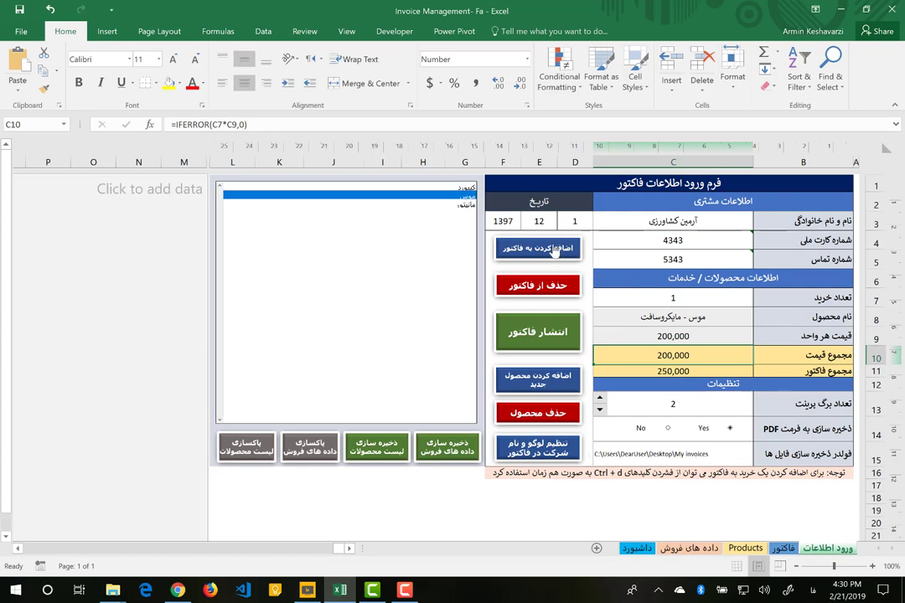
pyautogui.click(553, 249)
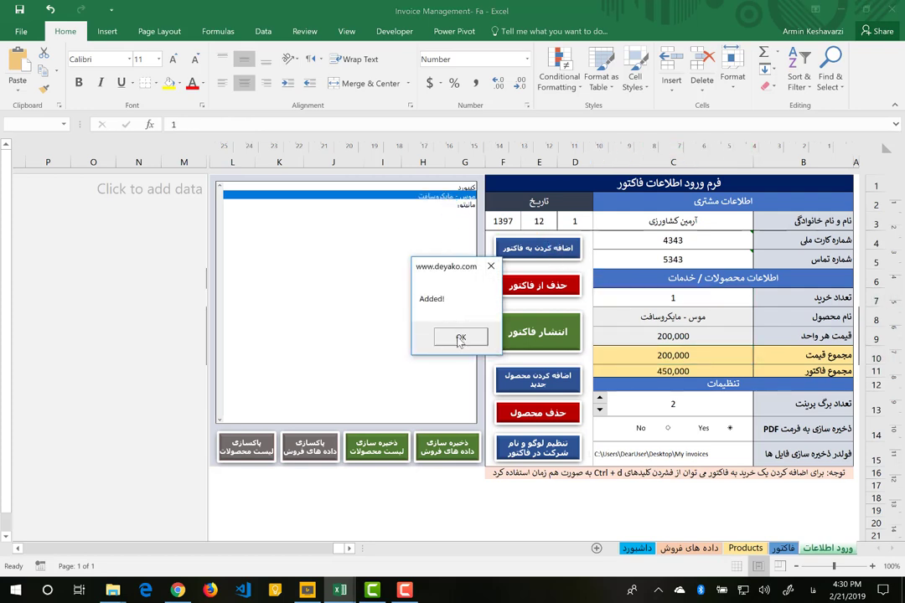
pyautogui.click(460, 336)
# Step: Check the product list now lists موس - مایکروسافت, then select مانیتور at 250,000
pyautogui.click(694, 323)
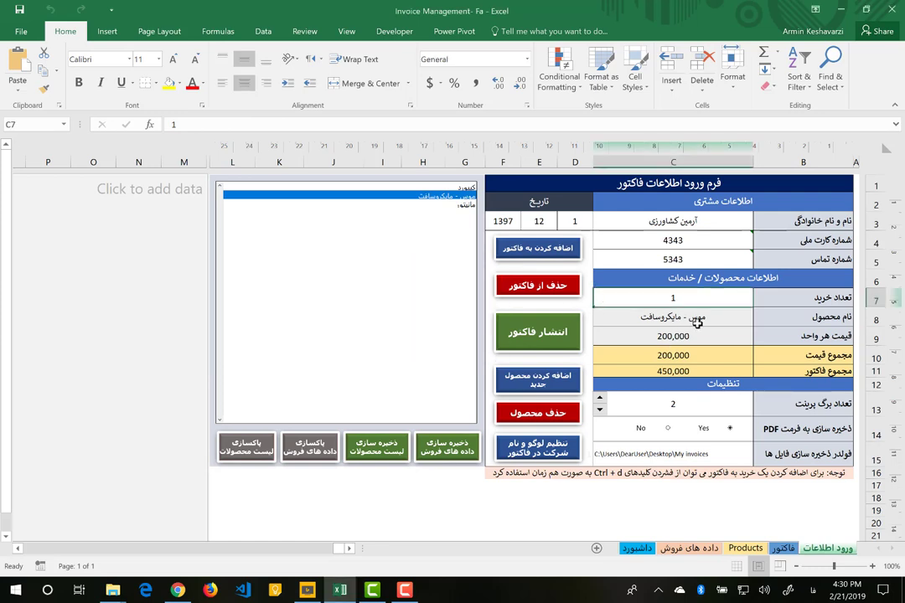
pyautogui.click(697, 338)
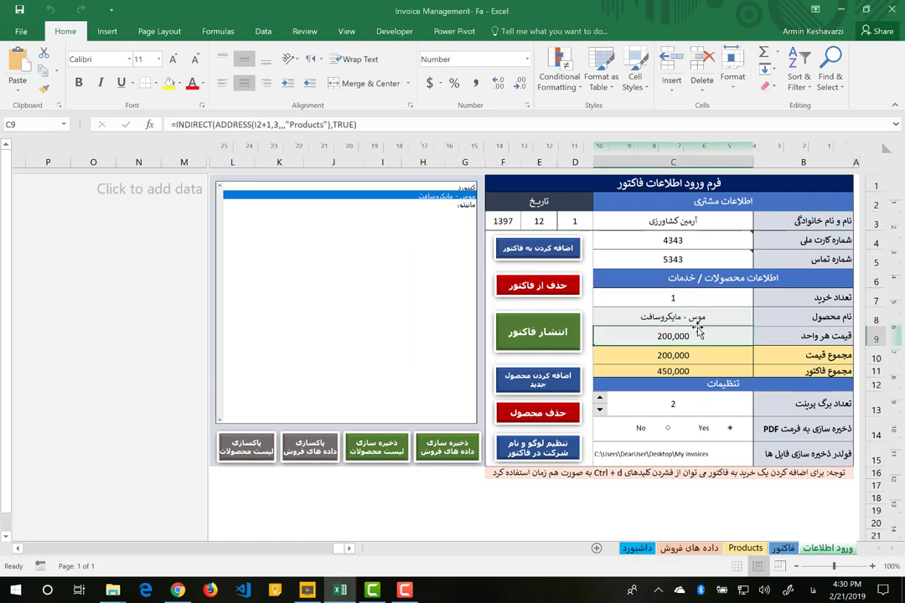
pyautogui.click(698, 320)
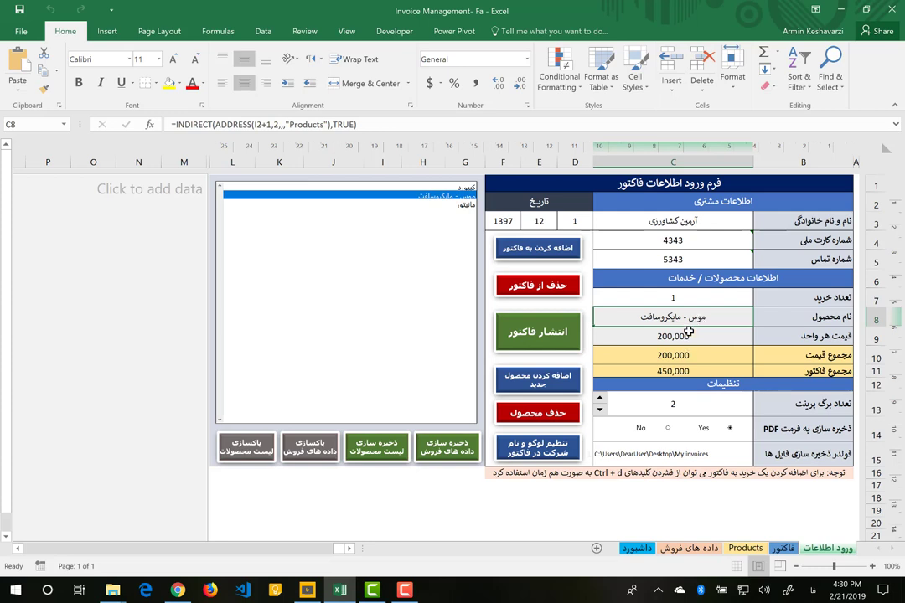
pyautogui.click(465, 188)
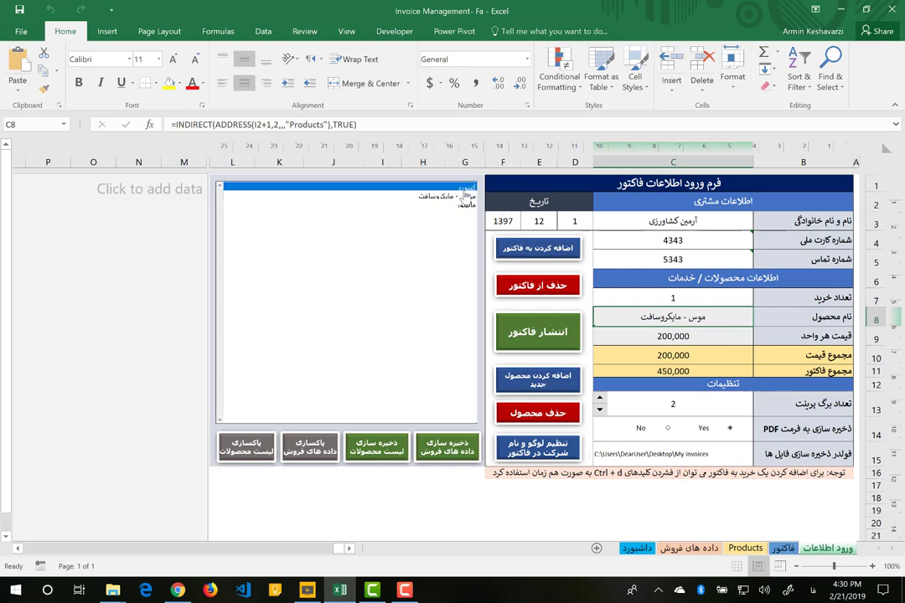
pyautogui.click(461, 196)
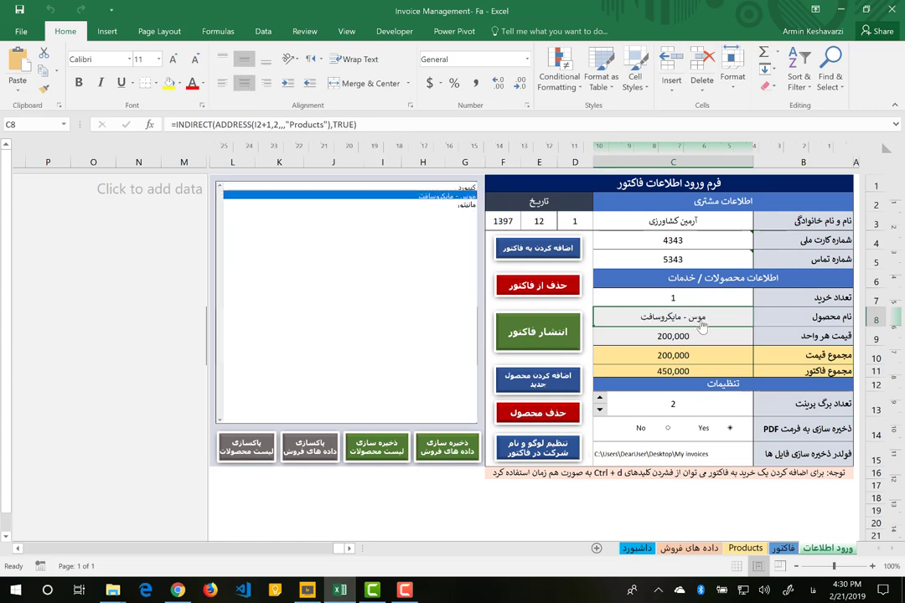
pyautogui.press('Down')
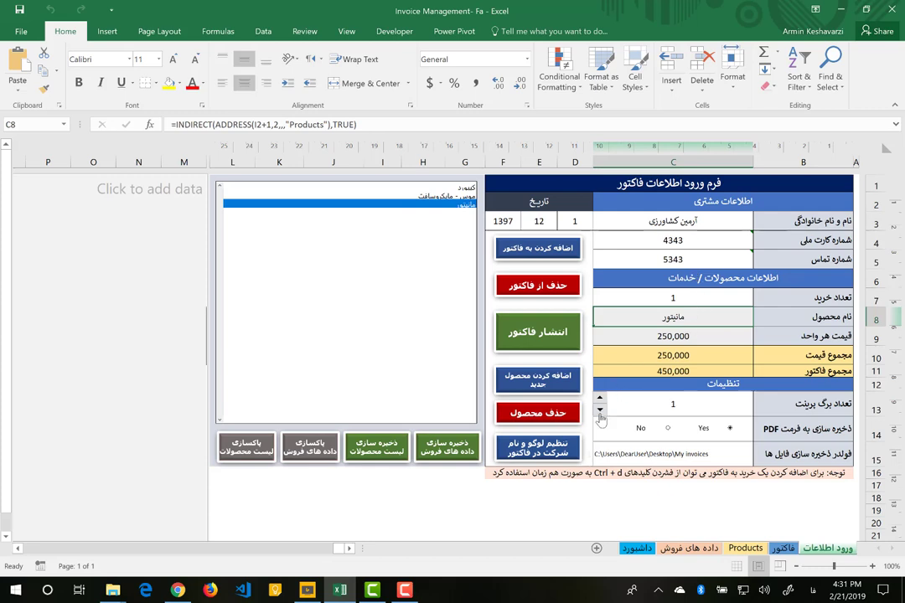
# Step: Lower print copies to 0 and add a line of three monitors to the invoice
pyautogui.click(600, 411)
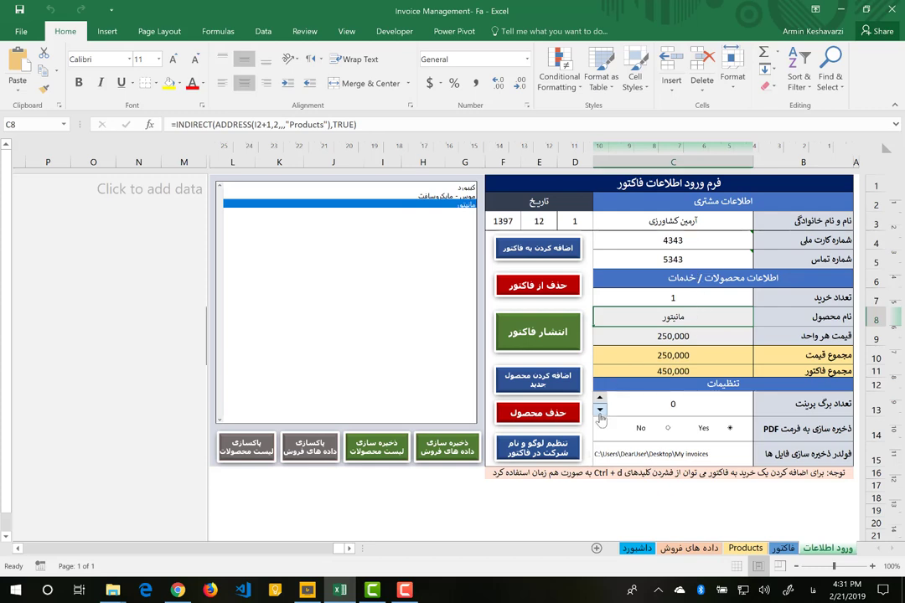
pyautogui.click(647, 299)
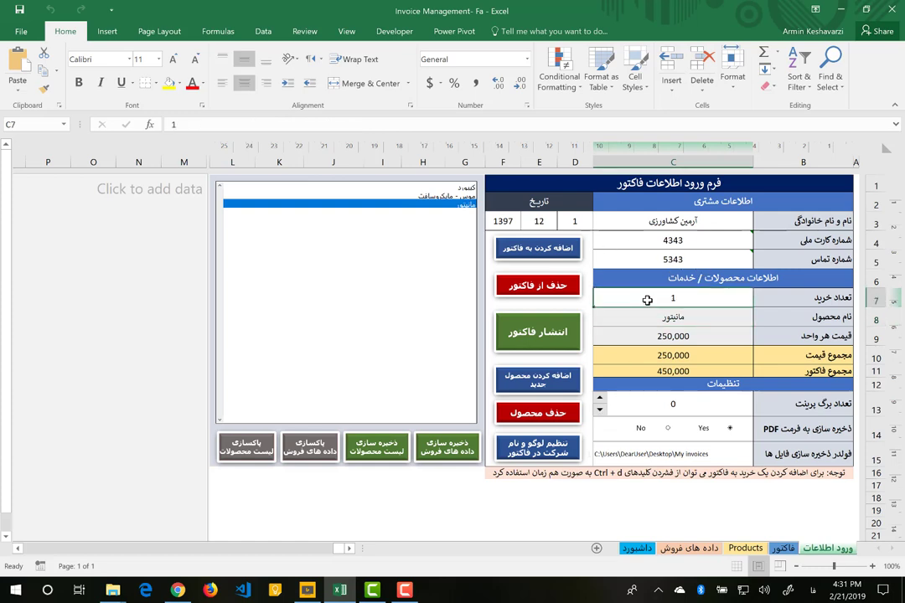
pyautogui.write('3')
pyautogui.press('Return')
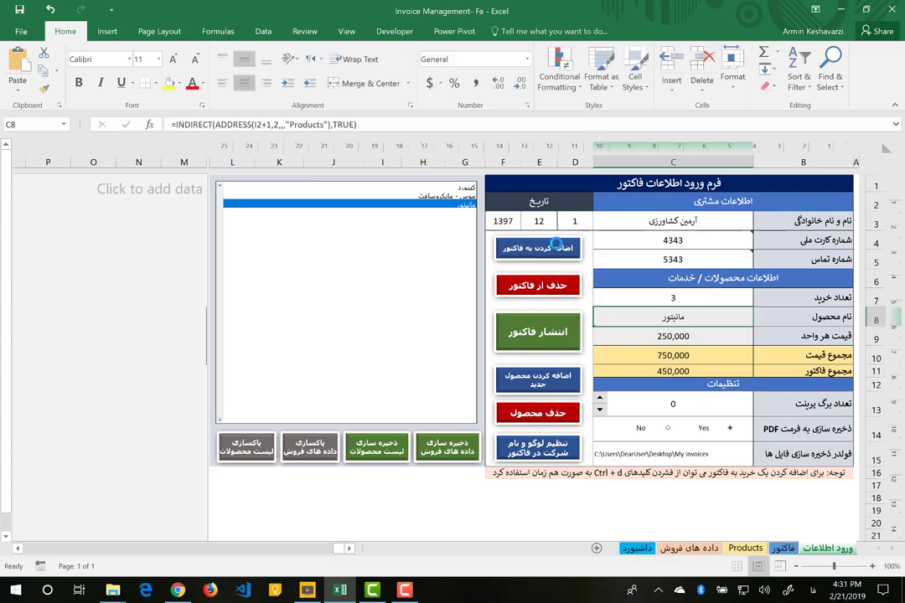
pyautogui.click(558, 249)
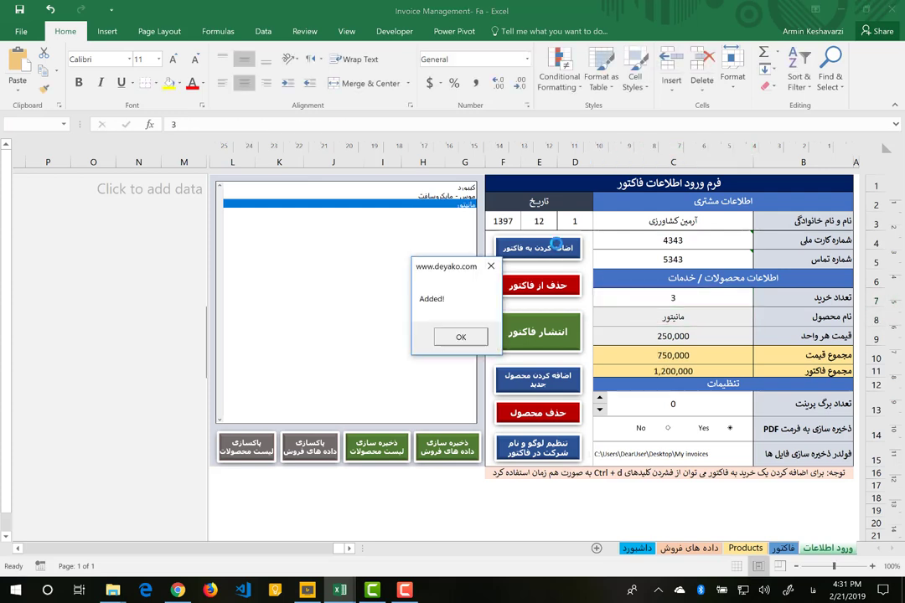
pyautogui.click(462, 337)
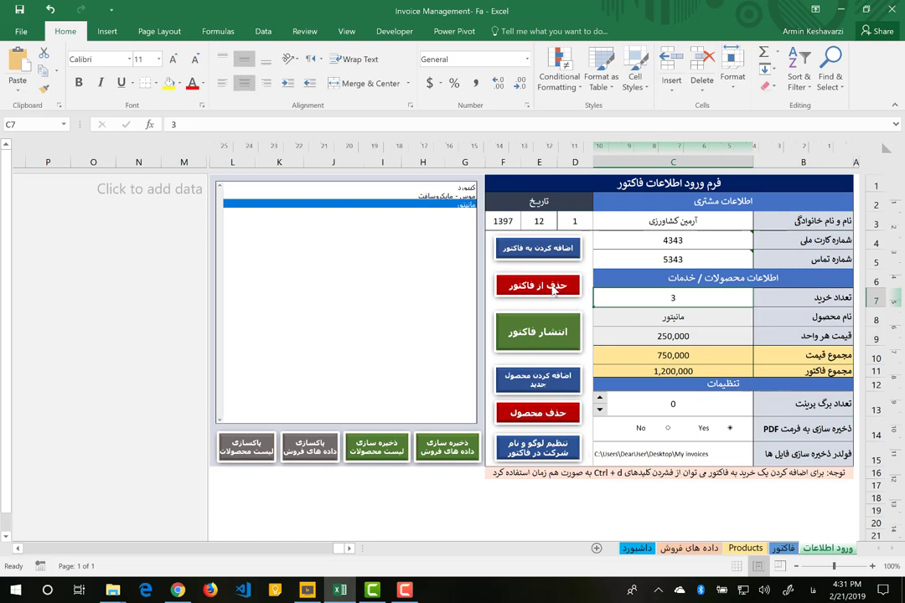
# Step: Remove the three-monitor line and add two monitors instead, for a 950,000 total
pyautogui.click(552, 290)
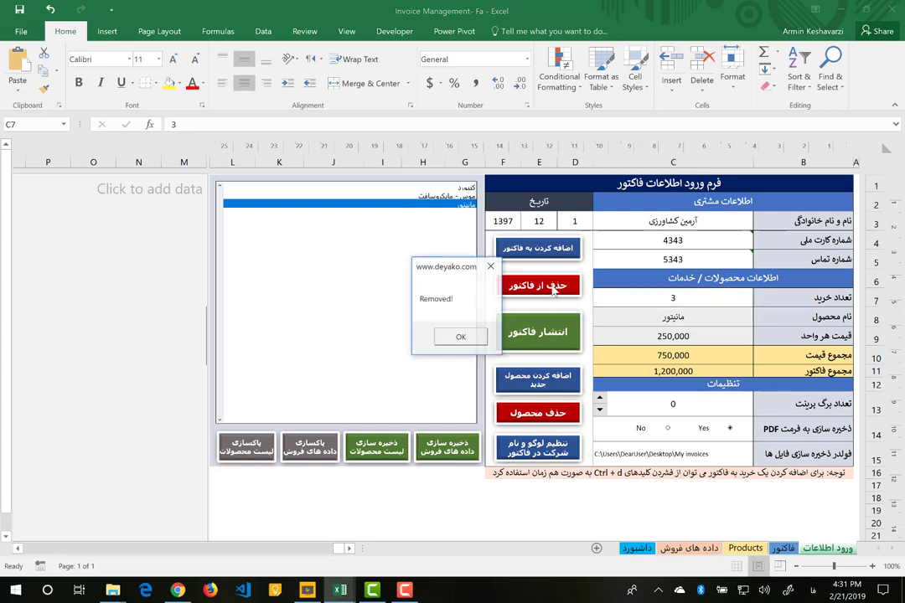
pyautogui.click(457, 339)
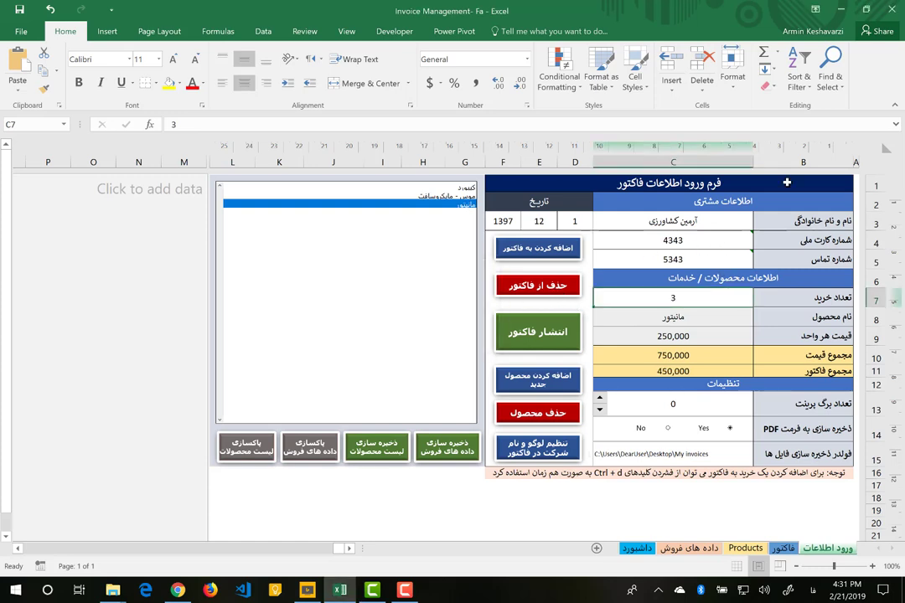
pyautogui.write('2')
pyautogui.press('Return')
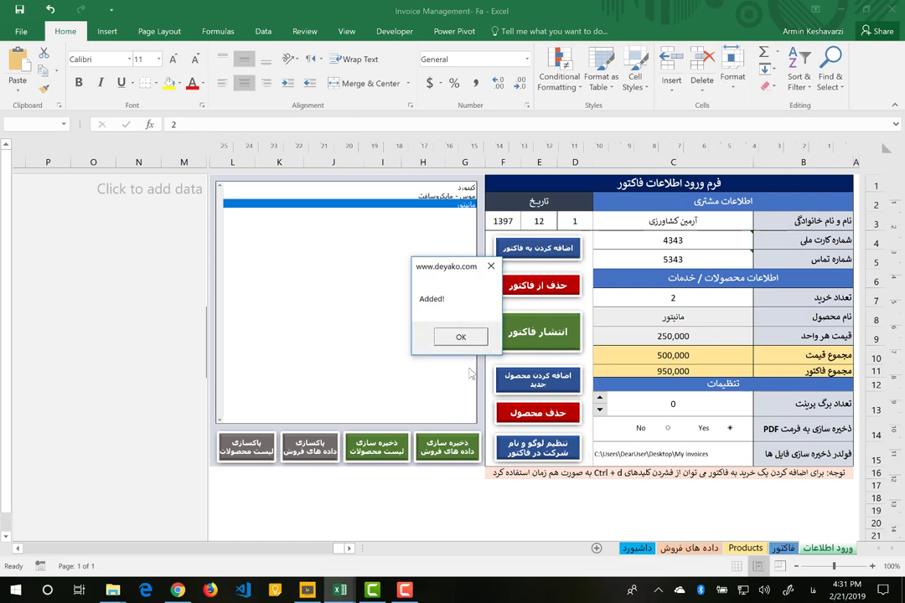
pyautogui.click(466, 341)
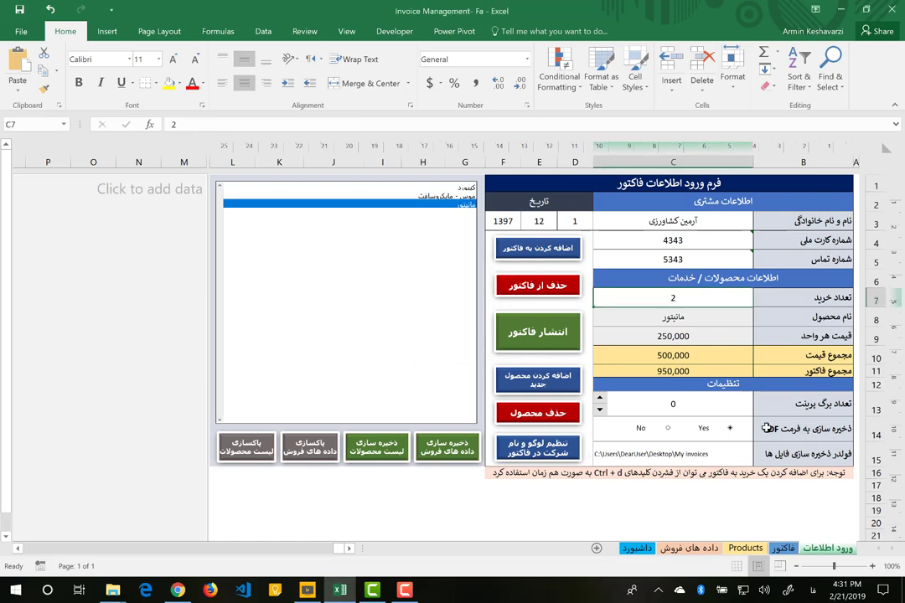
# Step: On the فاکتور sheet, set the mouse line to quantity 2 and total 400,000, then return to the form
pyautogui.click(783, 548)
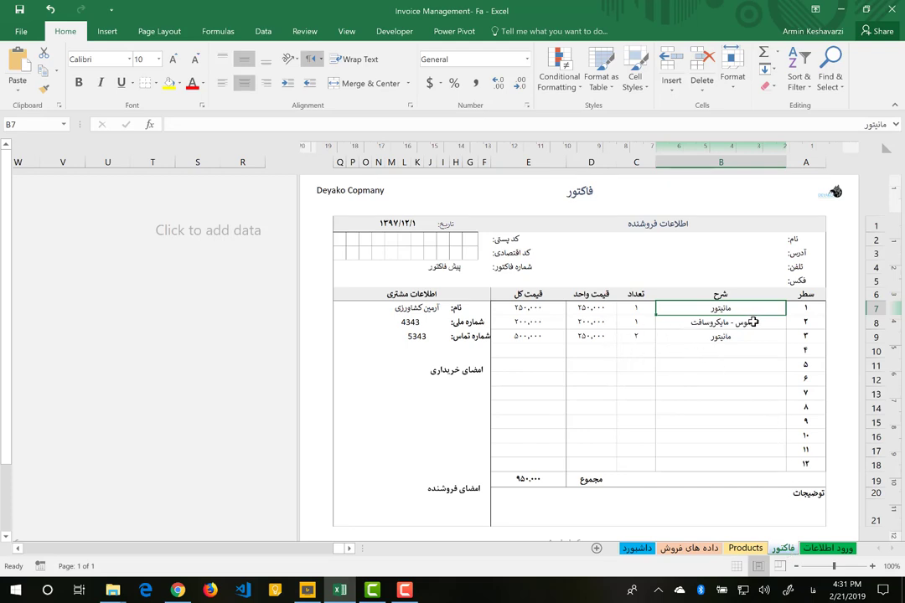
pyautogui.click(753, 322)
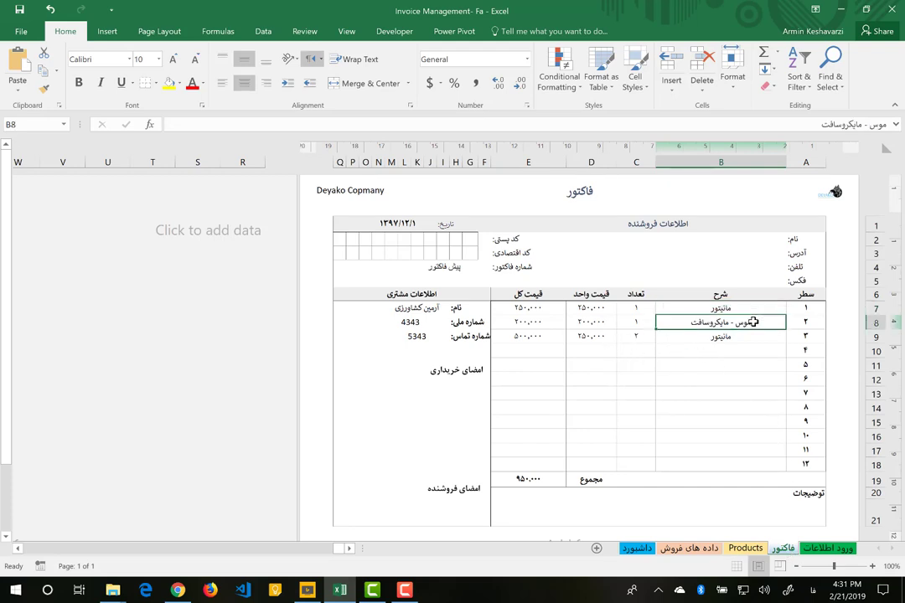
pyautogui.click(642, 322)
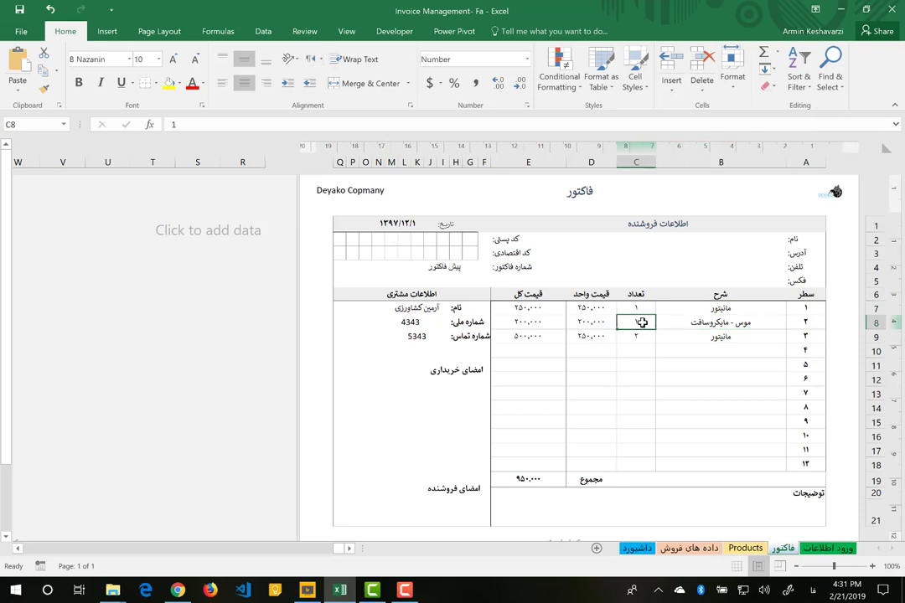
pyautogui.write('2')
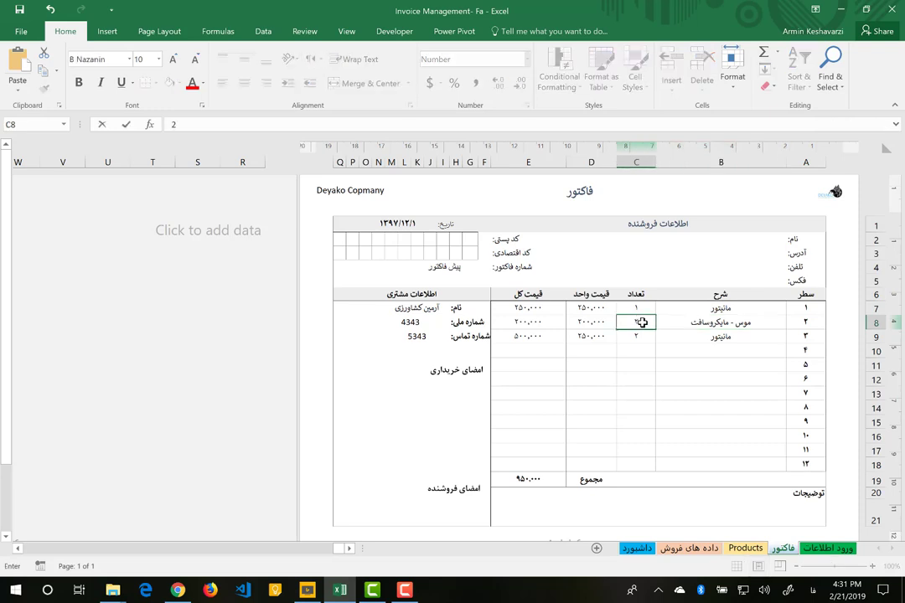
pyautogui.press('Tab')
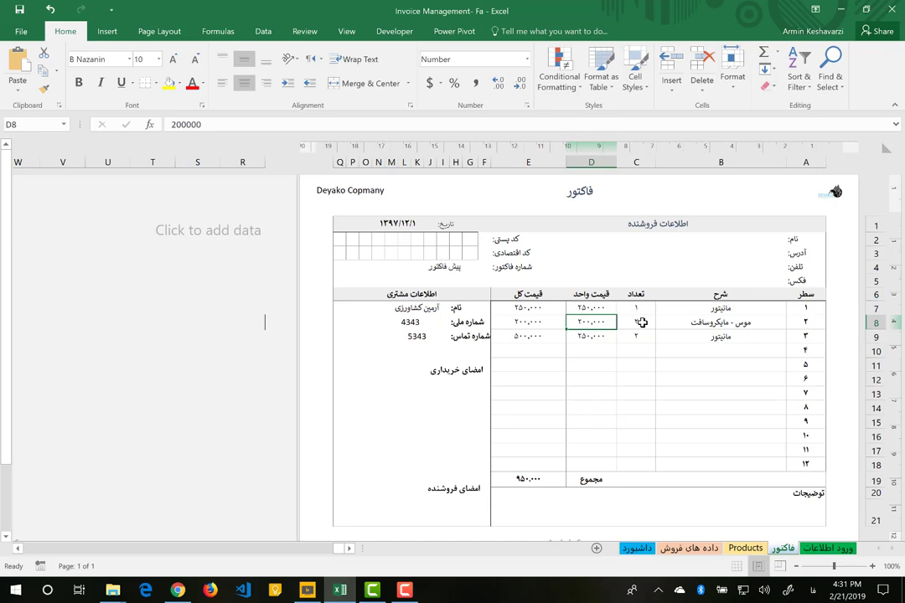
pyautogui.press('Tab')
pyautogui.write('40')
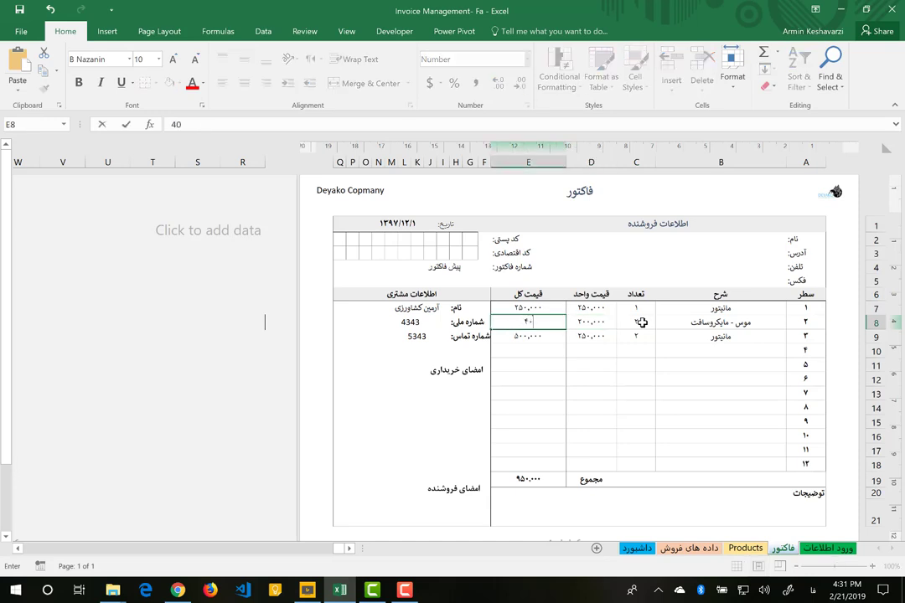
pyautogui.press('Return')
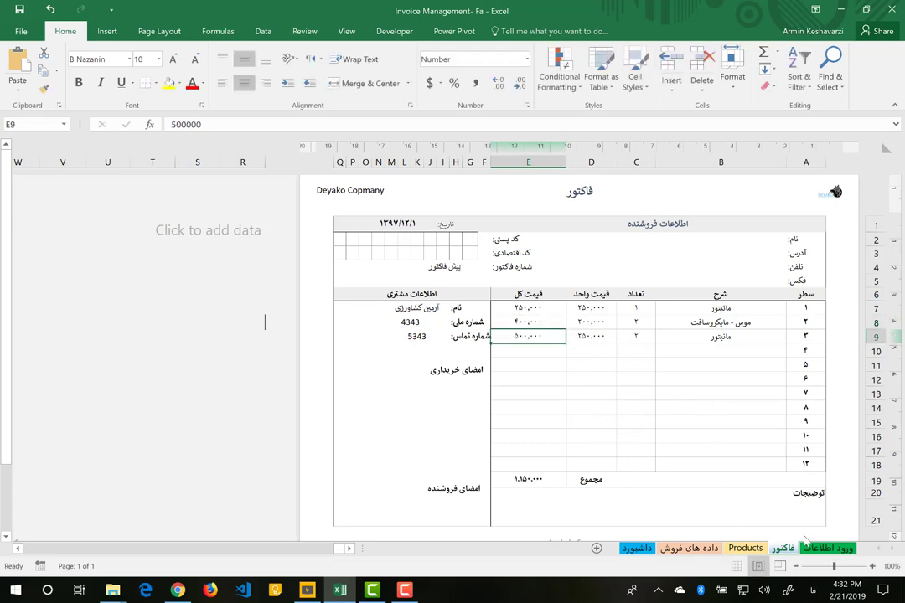
pyautogui.hotkey('ctrl', 'pageup')
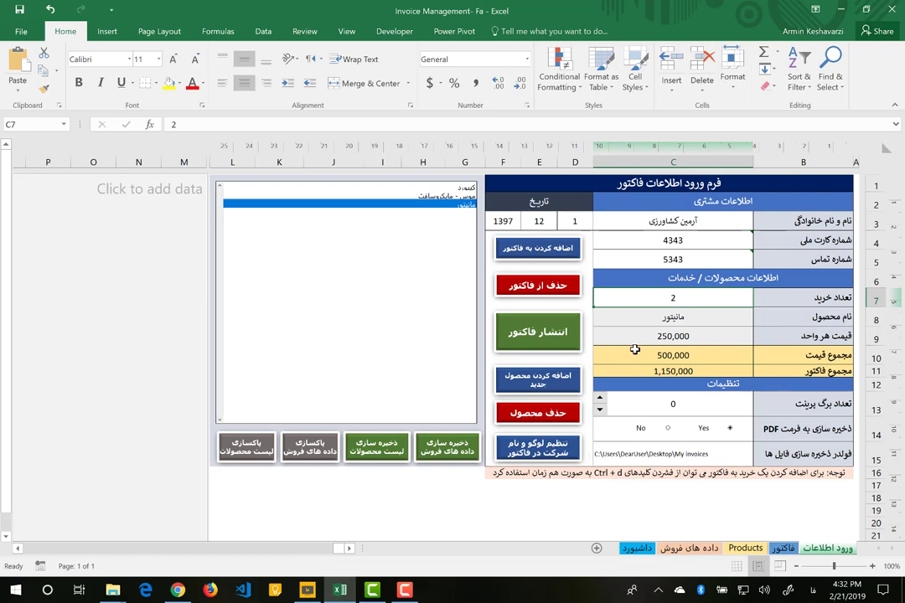
pyautogui.click(740, 549)
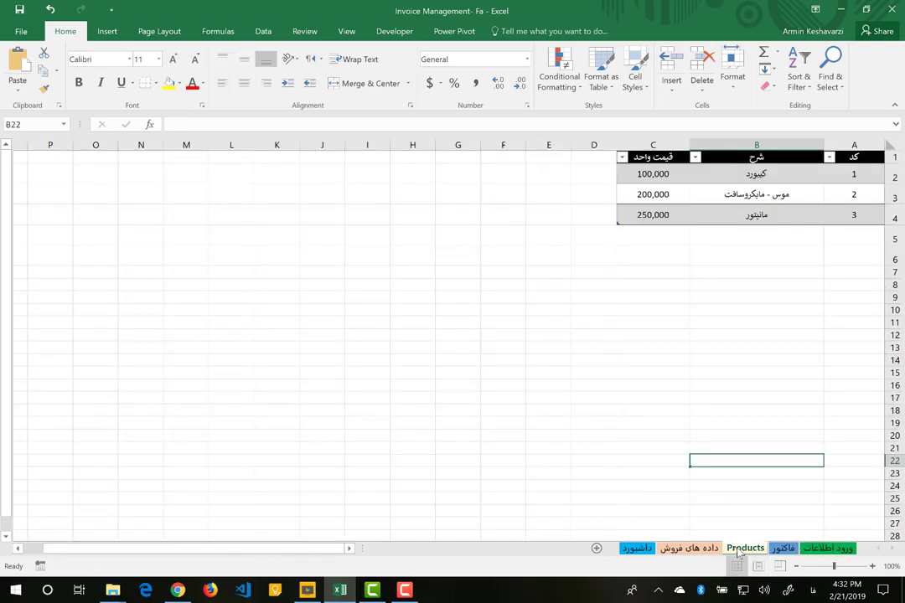
pyautogui.click(782, 548)
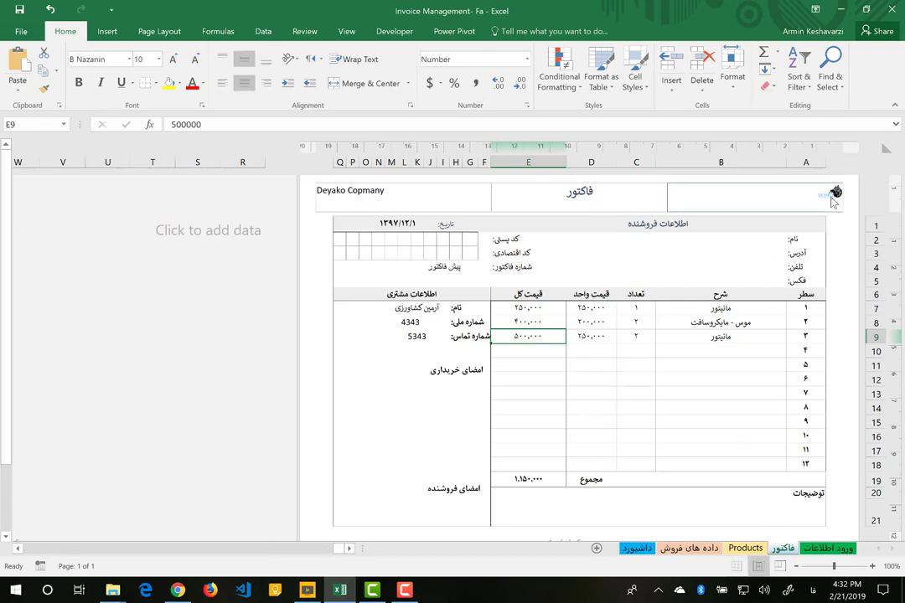
pyautogui.moveTo(825, 206)
pyautogui.click(825, 197)
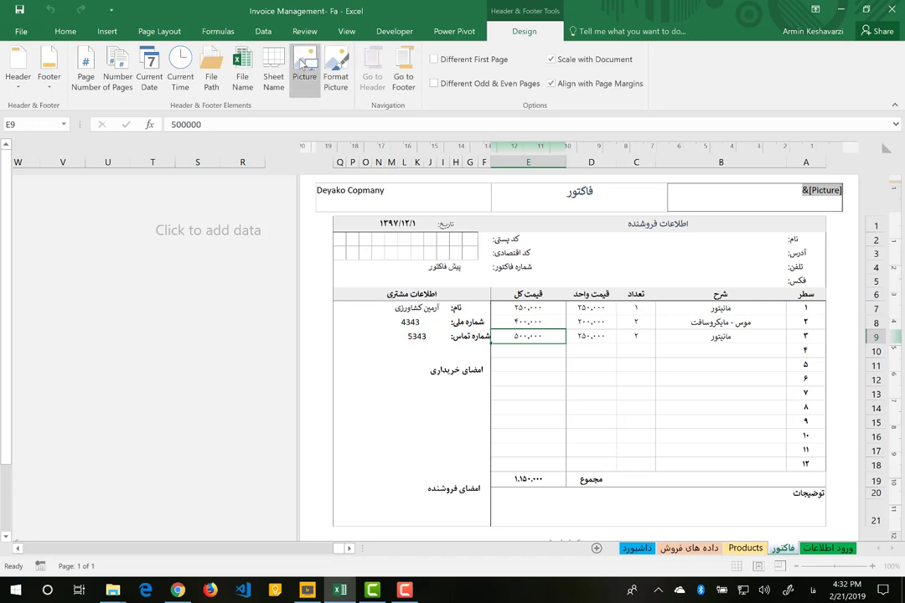
pyautogui.click(417, 199)
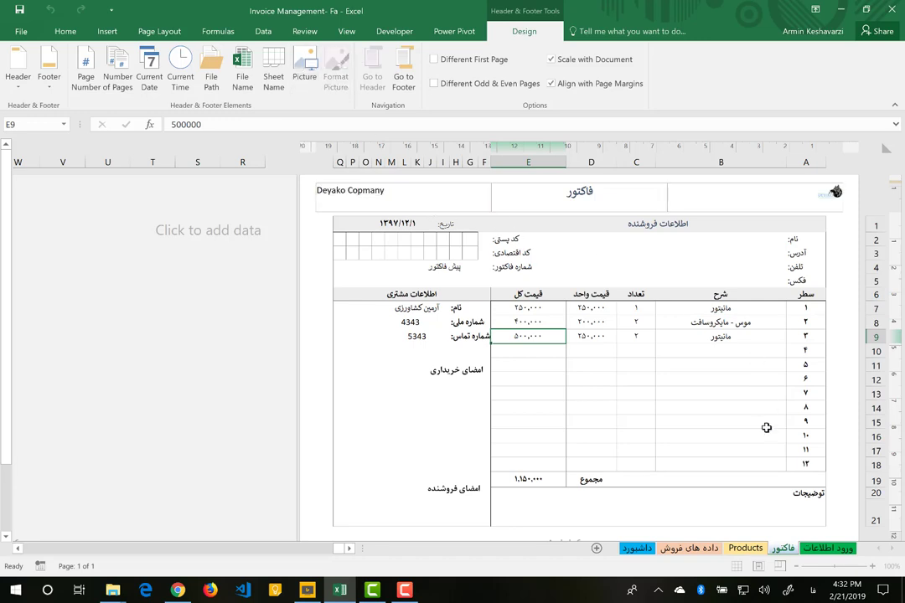
pyautogui.click(729, 365)
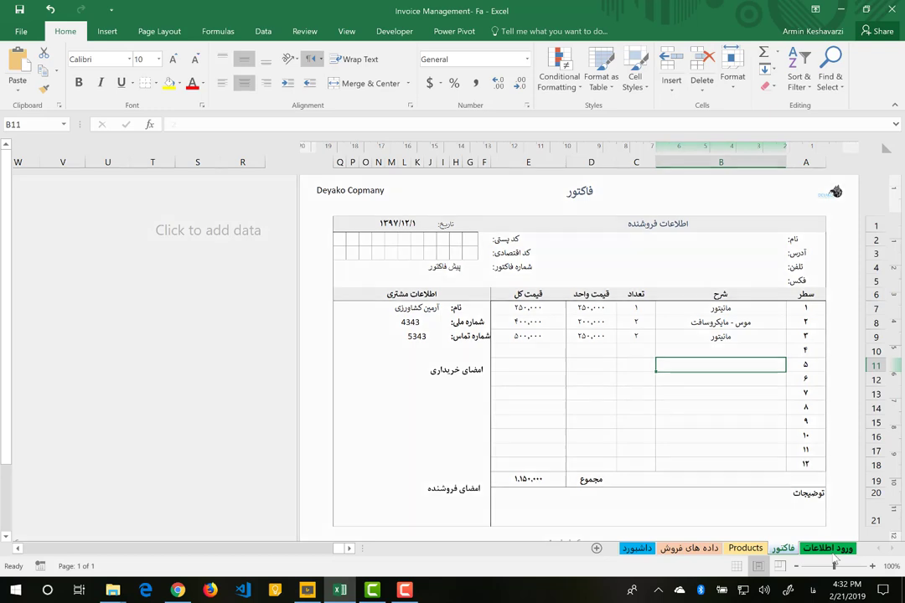
pyautogui.click(829, 548)
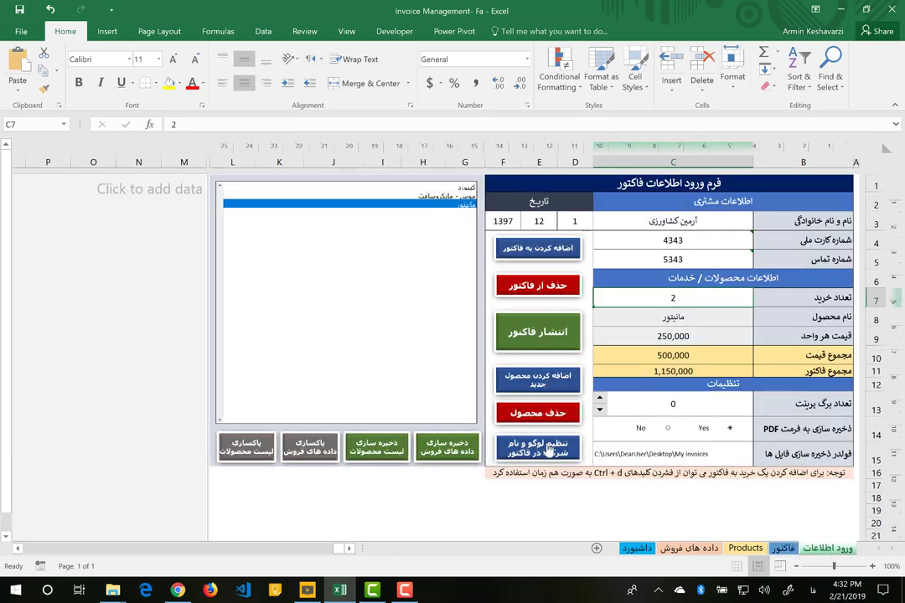
# Step: Skip choosing a logo and set the invoice company name to شرکت دیاکو دانش افزار
pyautogui.click(548, 450)
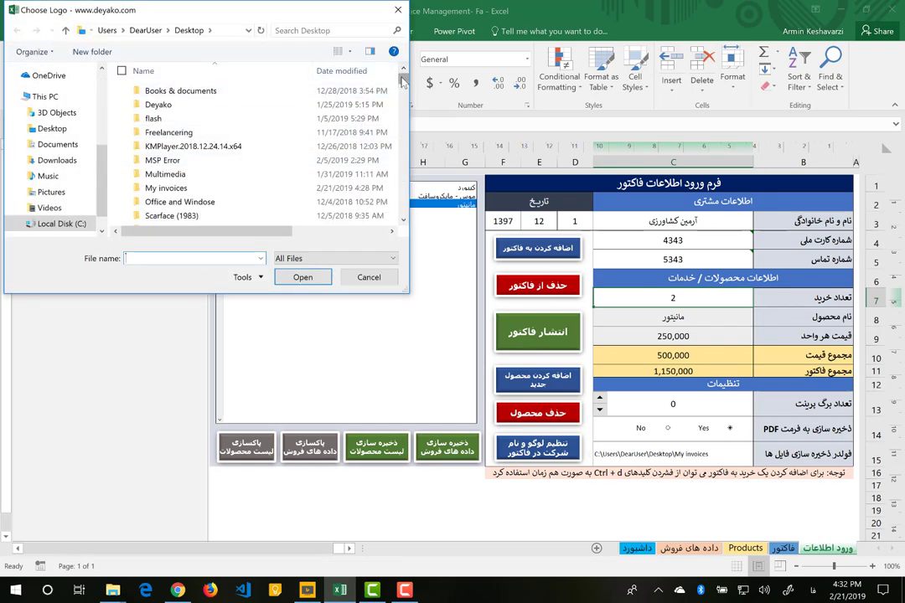
pyautogui.doubleClick(341, 107)
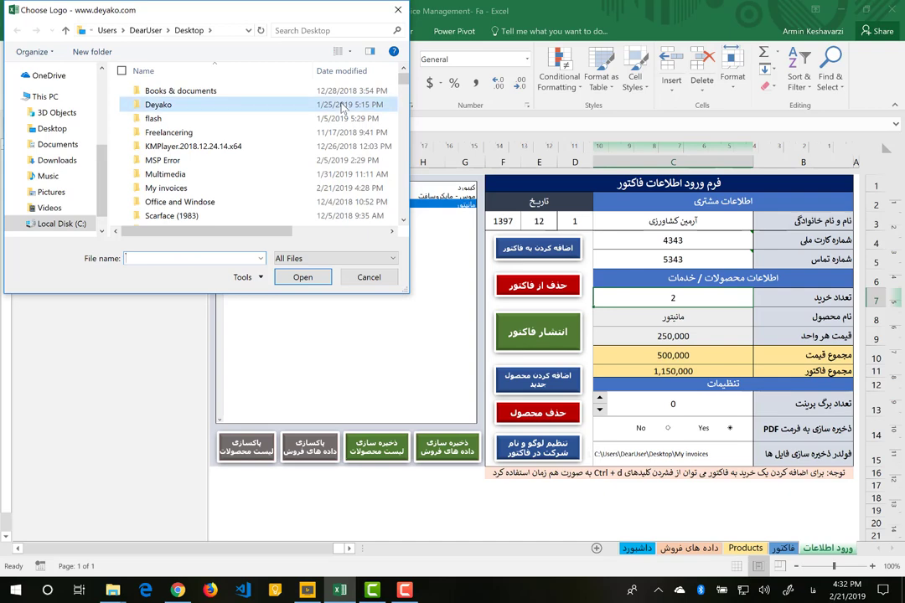
pyautogui.click(358, 276)
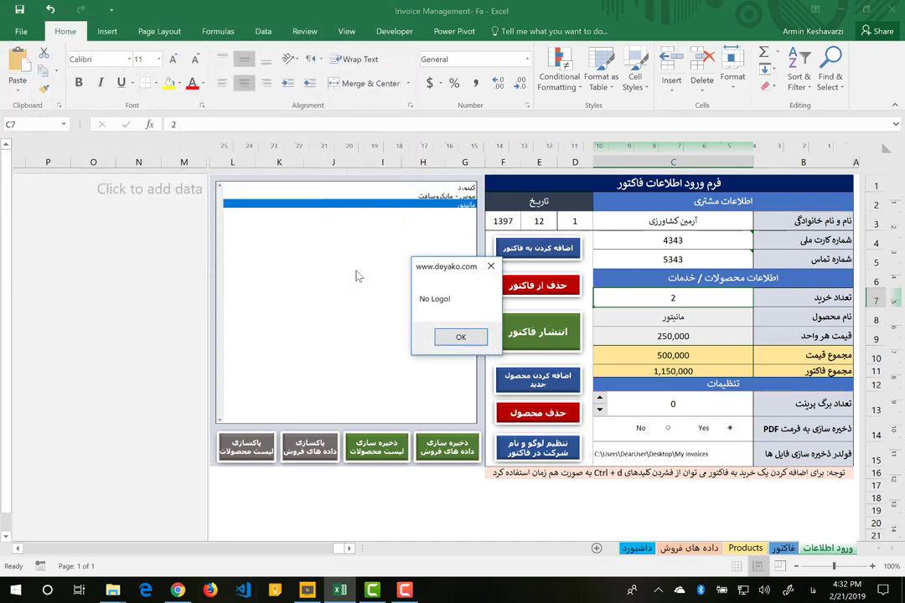
pyautogui.click(460, 337)
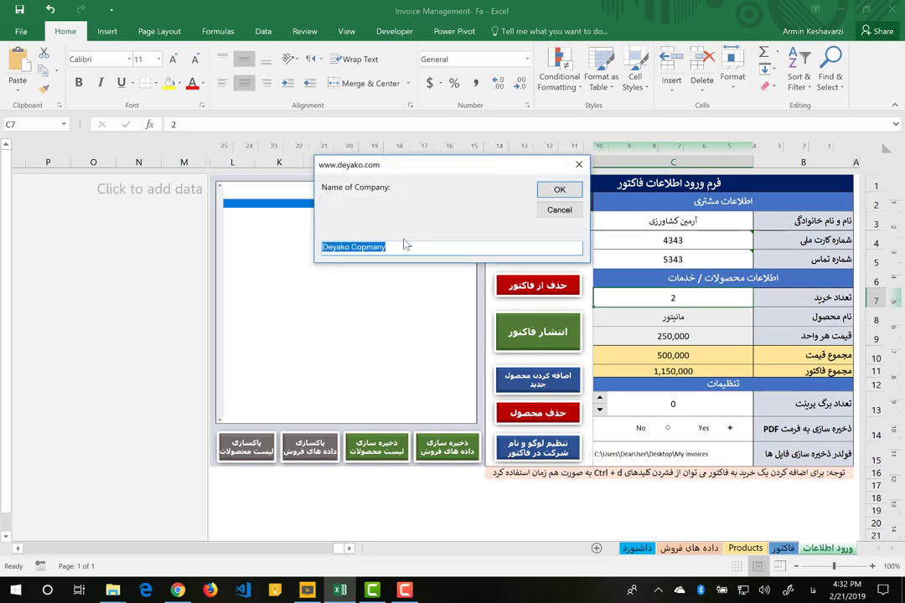
pyautogui.write('شرکت')
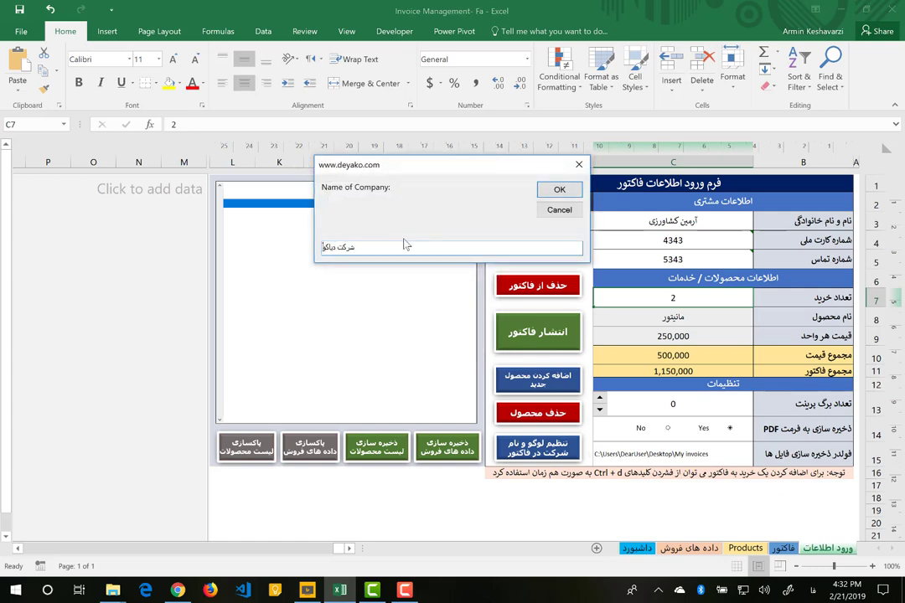
pyautogui.write(' دیاکو دانش')
pyautogui.write(' افزار')
pyautogui.click(560, 191)
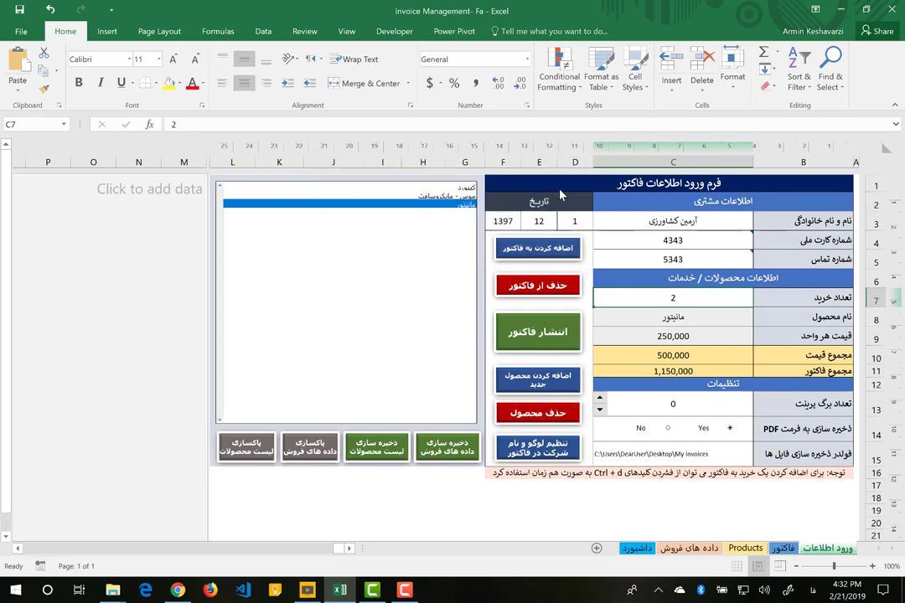
# Step: Retype the garbled left header on the فاکتور sheet as دیاکو دانش افزار, then return to ورود اطلاعات
pyautogui.click(461, 337)
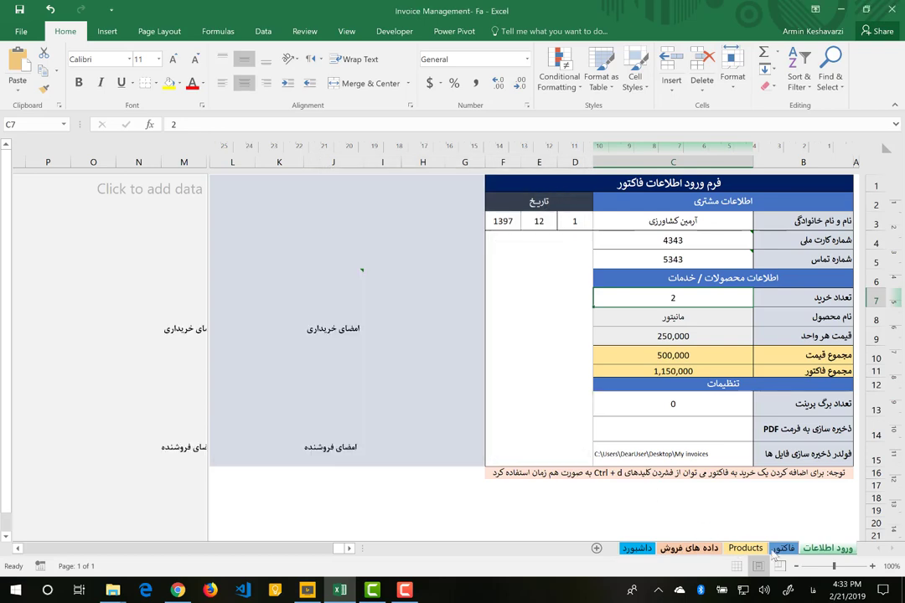
pyautogui.click(782, 549)
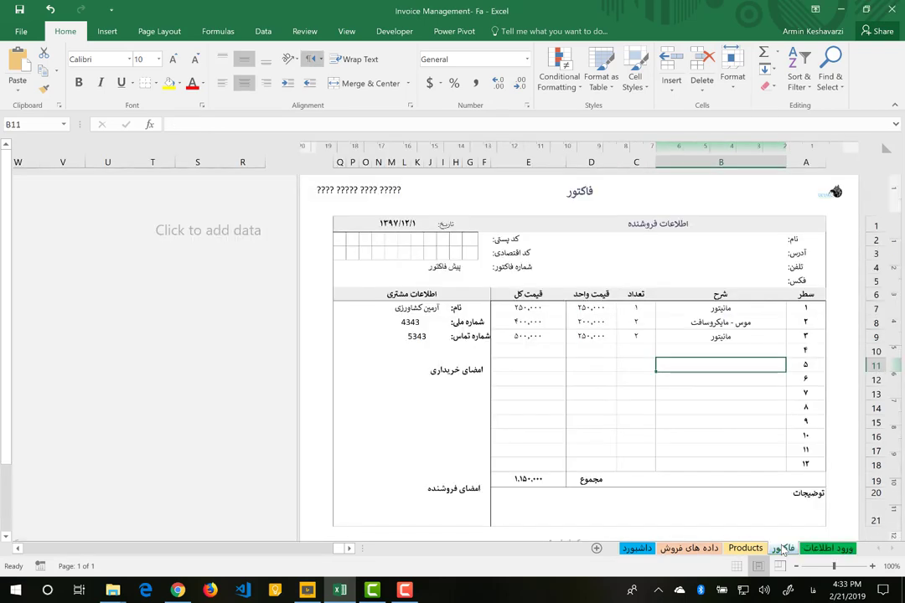
pyautogui.click(432, 196)
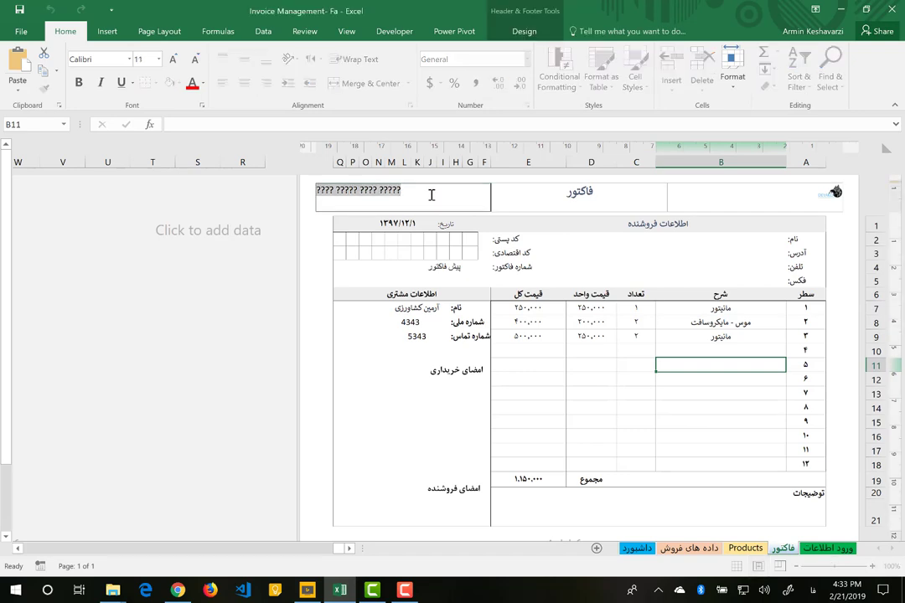
pyautogui.write('دیاکو')
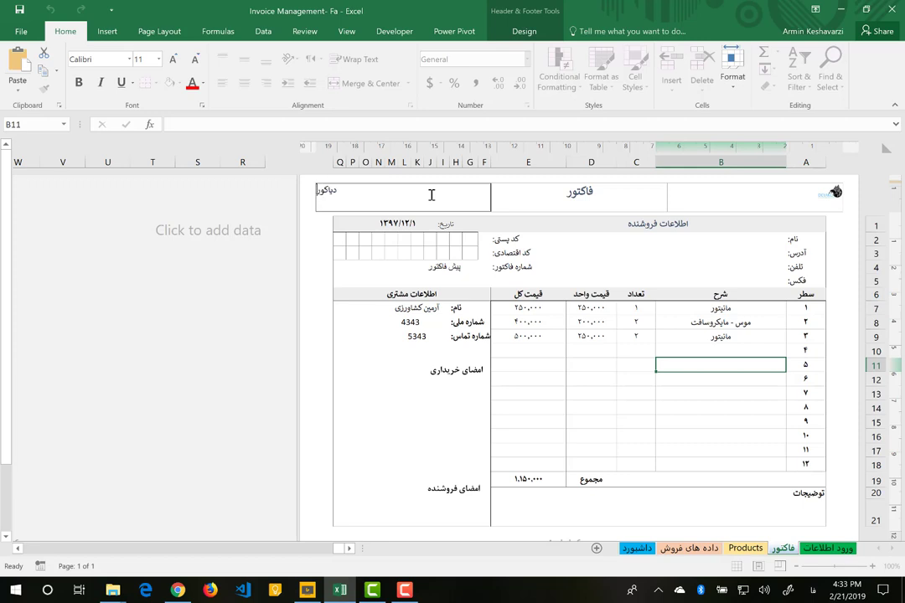
pyautogui.write('انش اف')
pyautogui.write('زار')
pyautogui.press('Escape')
pyautogui.click(687, 352)
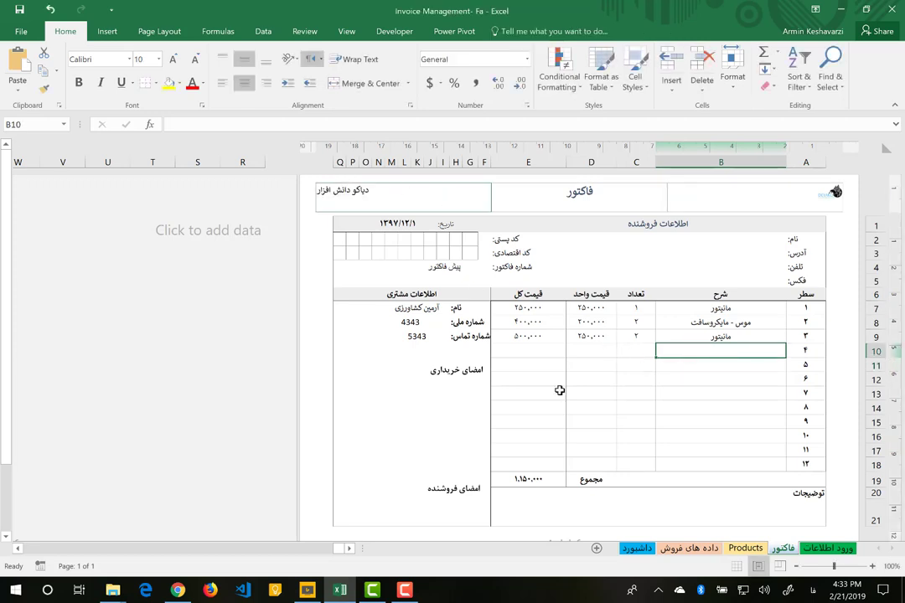
pyautogui.click(829, 548)
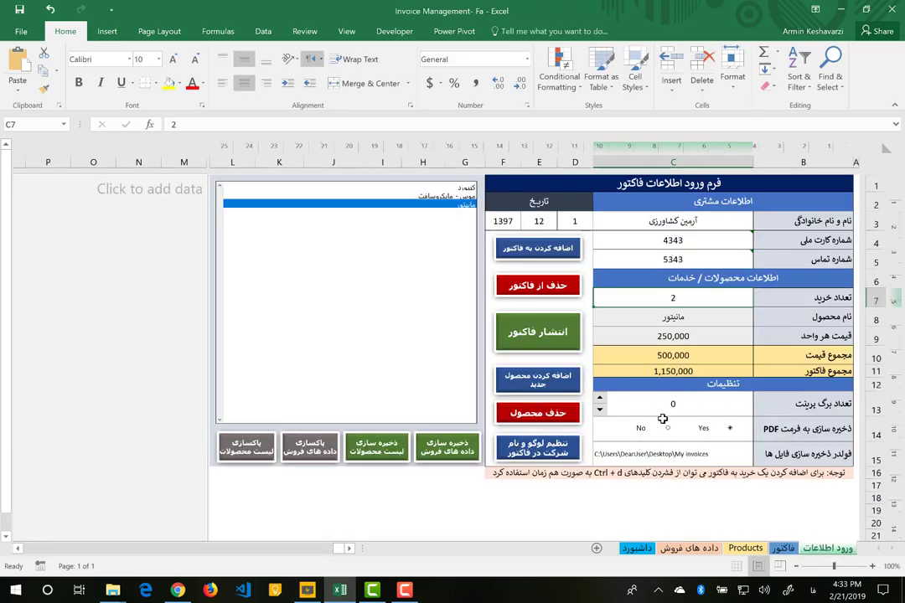
# Step: Skip the logo again and enter Deyako danesh afzar as the company name
pyautogui.click(547, 448)
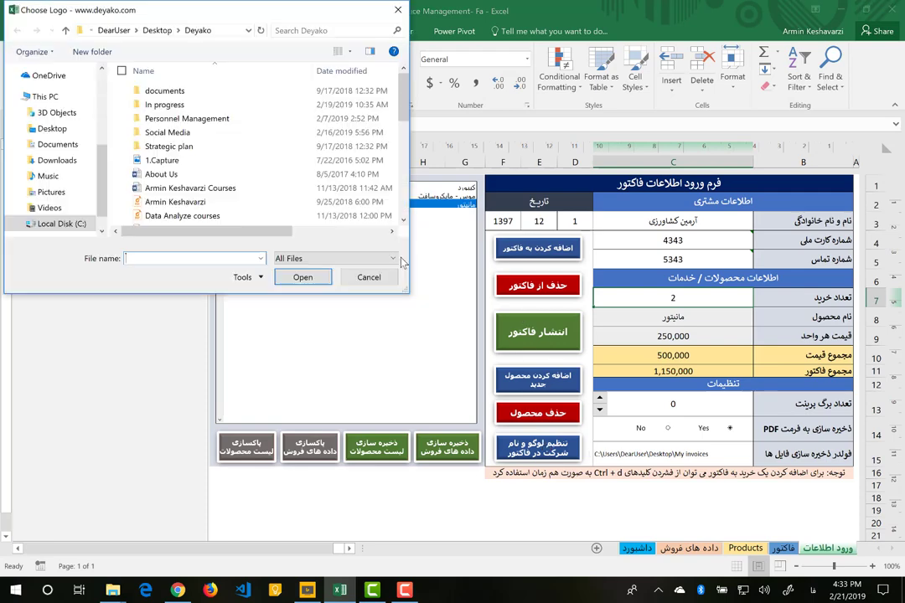
pyautogui.click(382, 282)
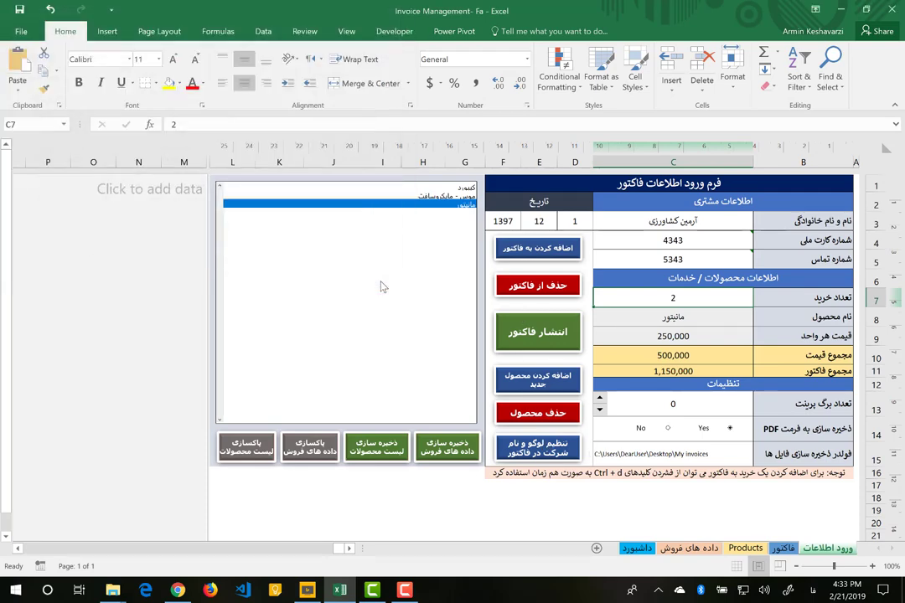
pyautogui.click(459, 338)
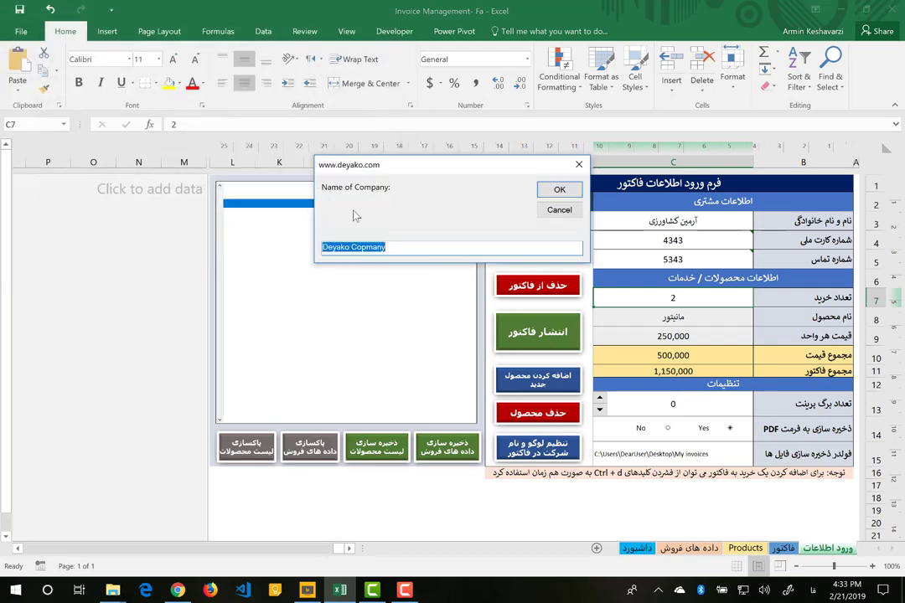
pyautogui.write('De')
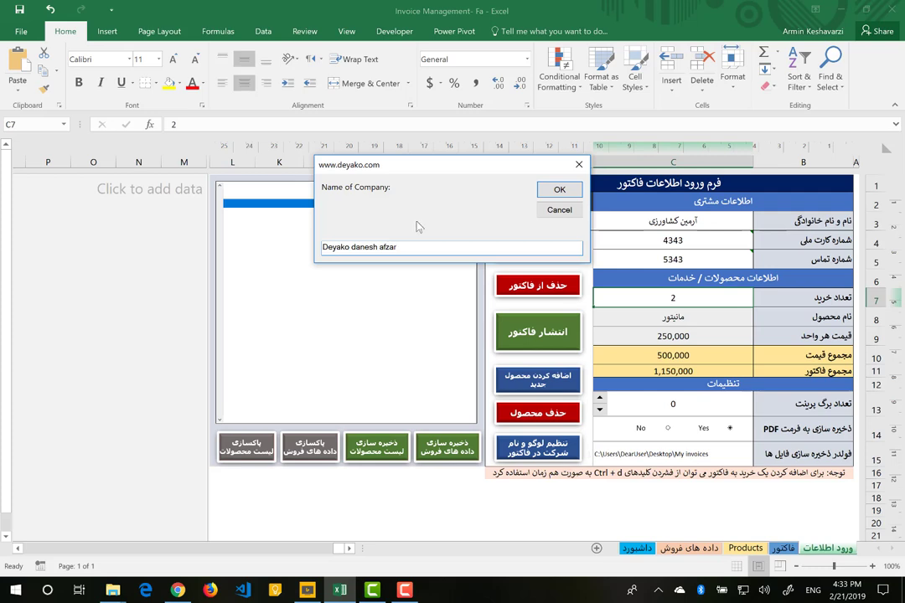
pyautogui.click(544, 192)
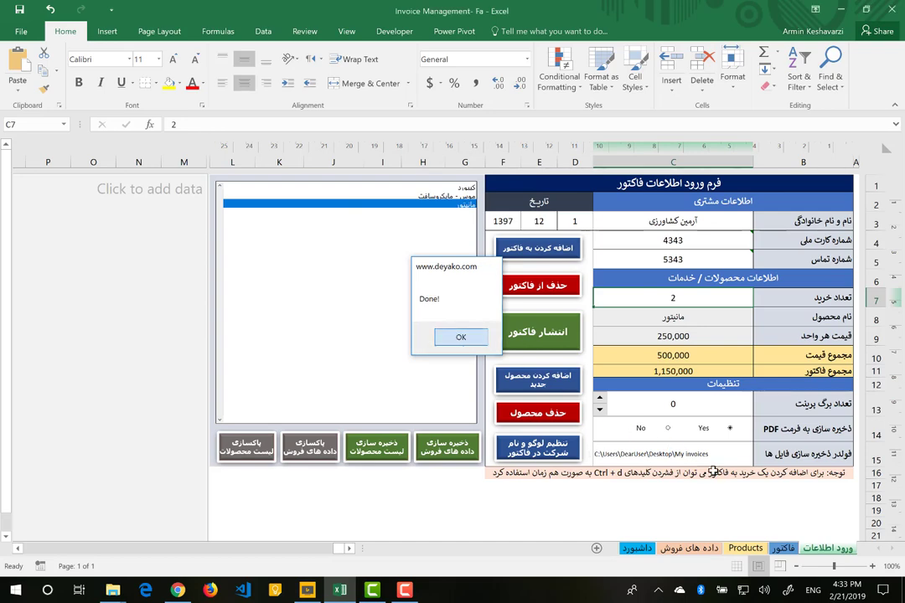
pyautogui.click(461, 337)
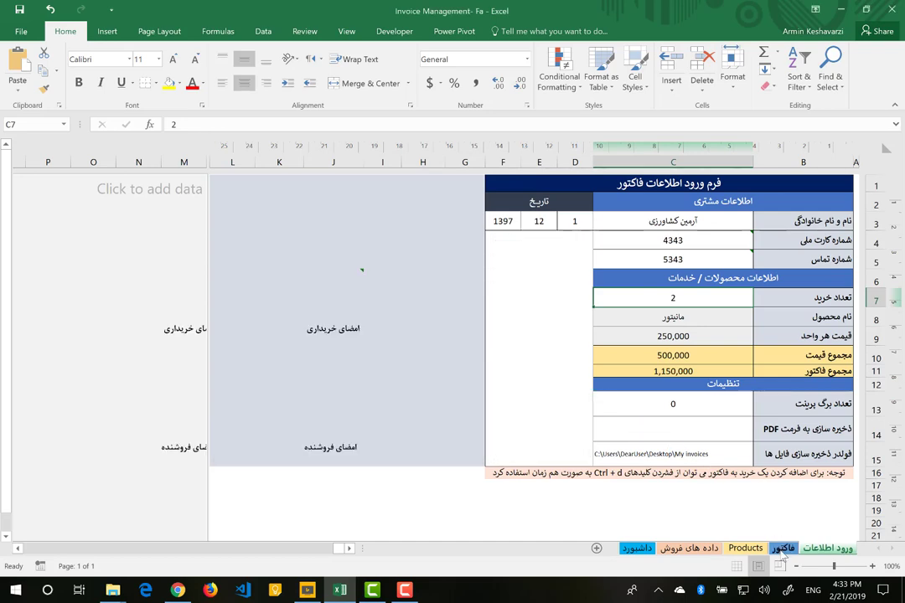
pyautogui.click(782, 549)
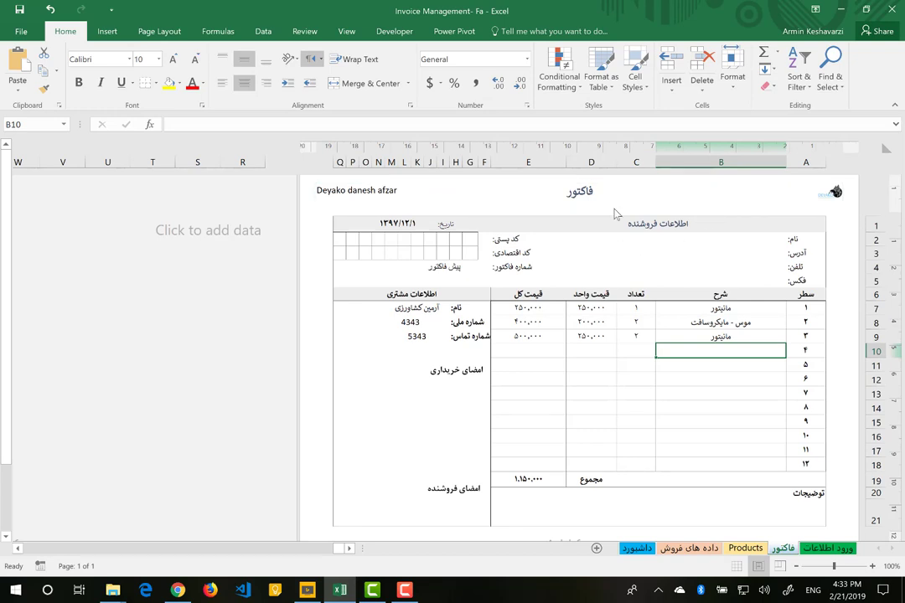
pyautogui.click(834, 549)
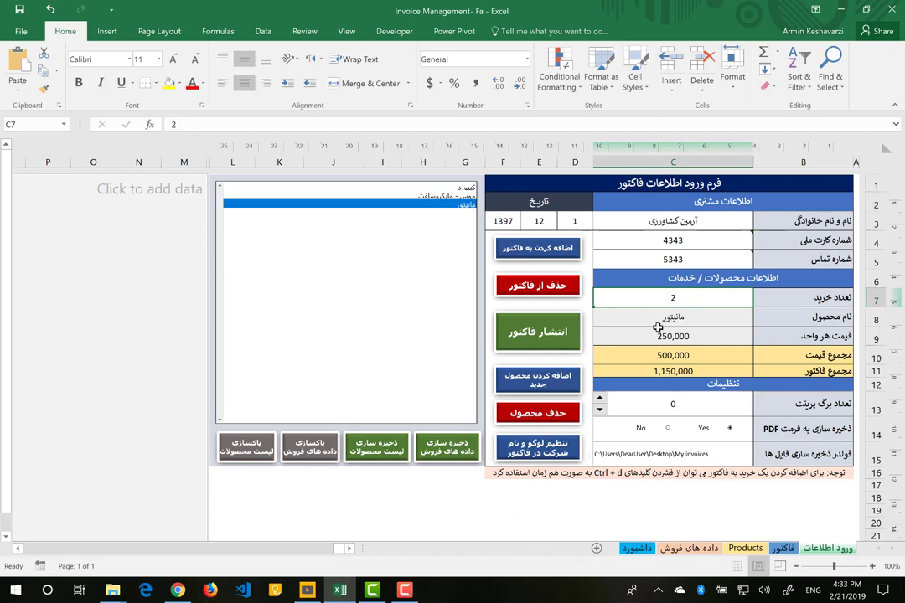
# Step: Remove the monitor product from the invoice and pick the invoice date's day
pyautogui.click(555, 415)
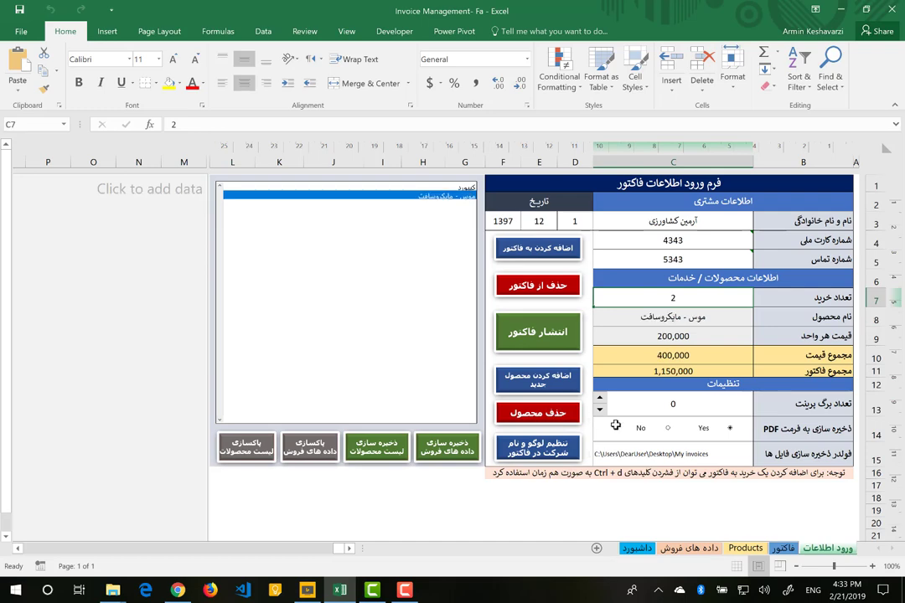
pyautogui.click(784, 550)
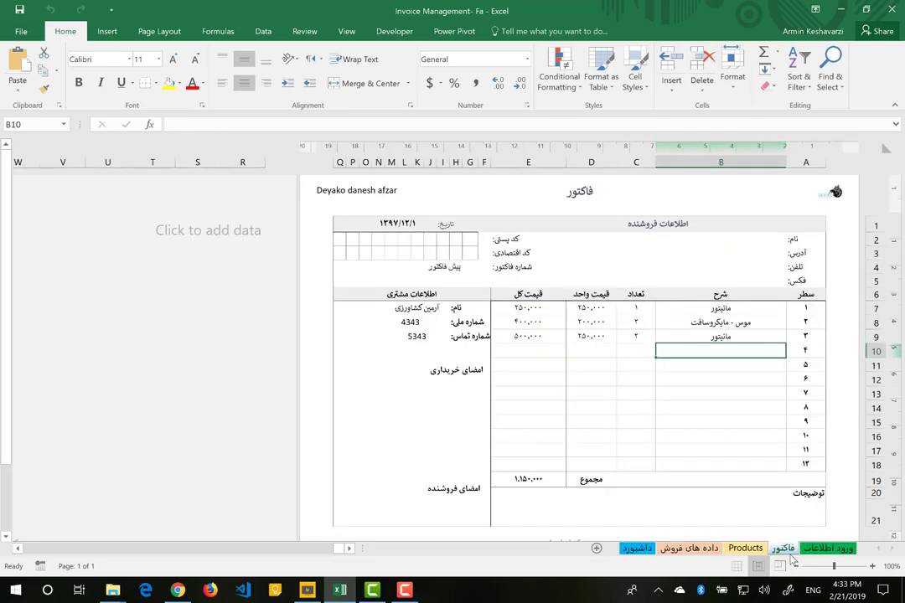
pyautogui.click(819, 550)
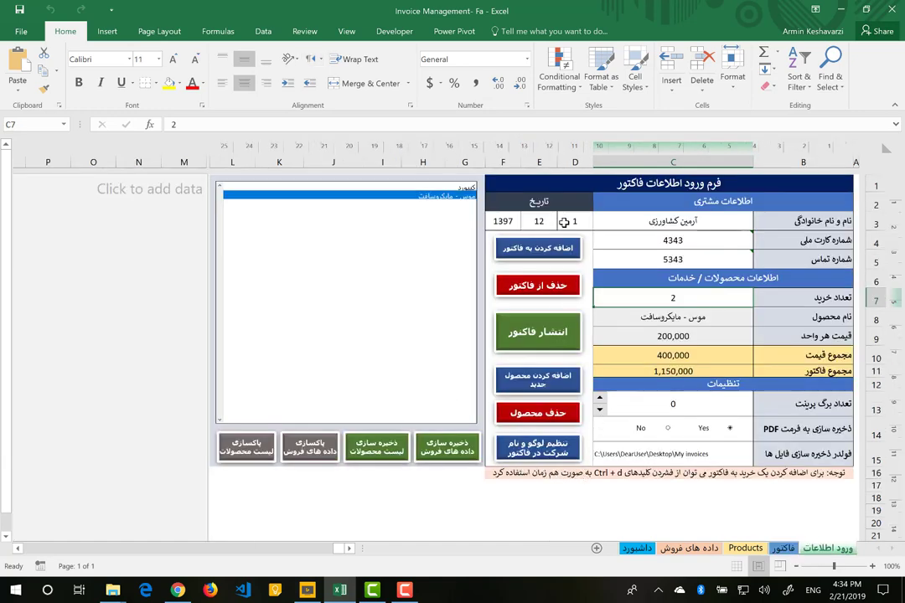
pyautogui.click(564, 222)
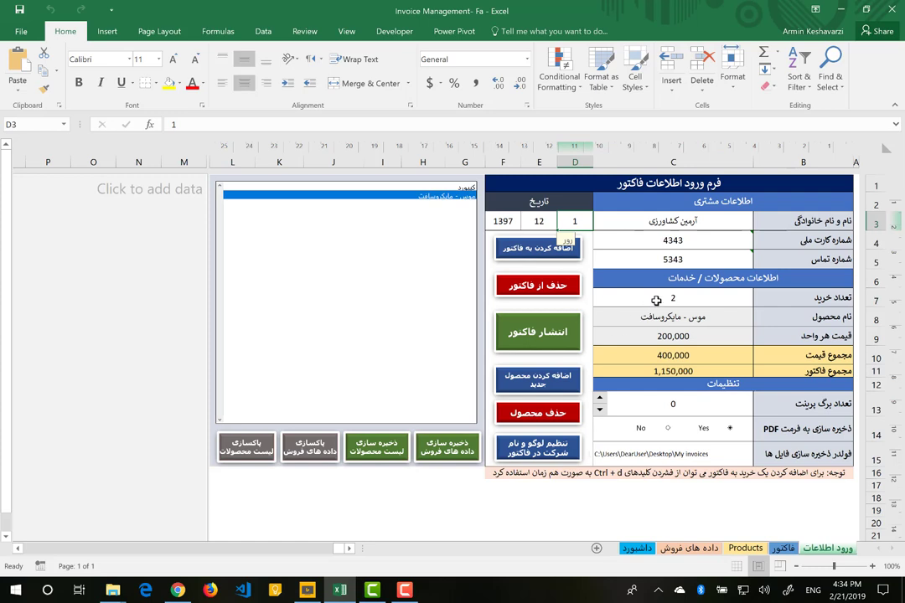
# Step: Publish the 1,550,000 invoice and acknowledge the Added! message
pyautogui.click(707, 236)
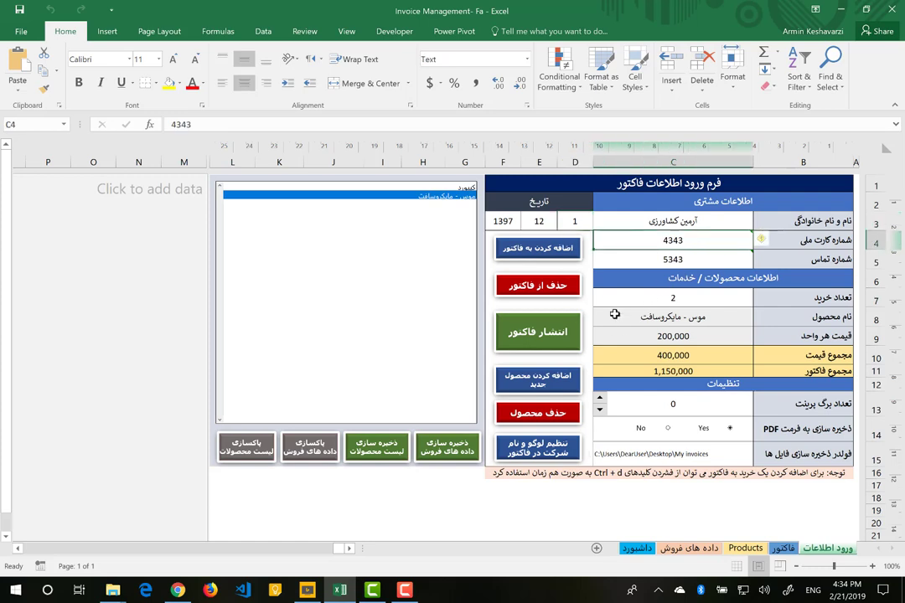
pyautogui.click(538, 333)
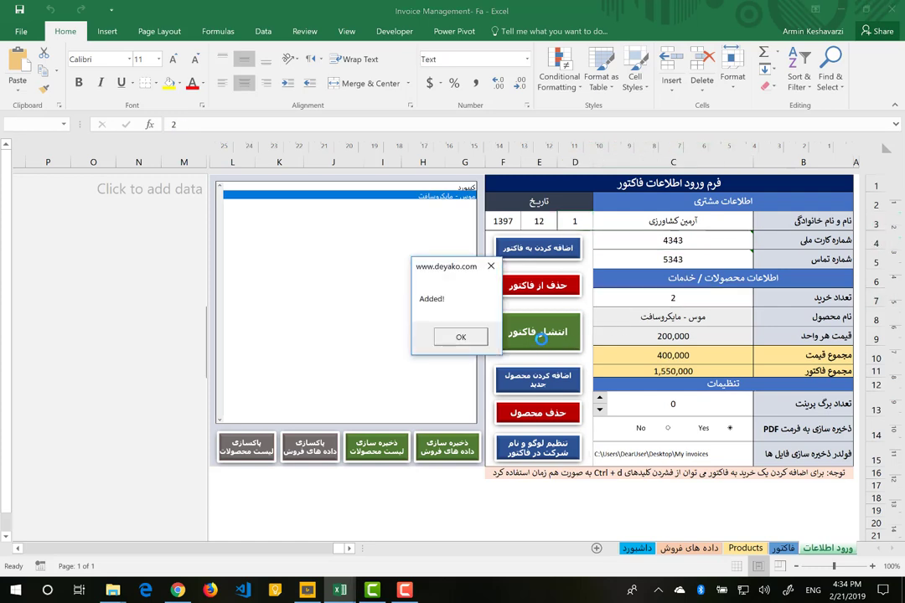
pyautogui.click(462, 338)
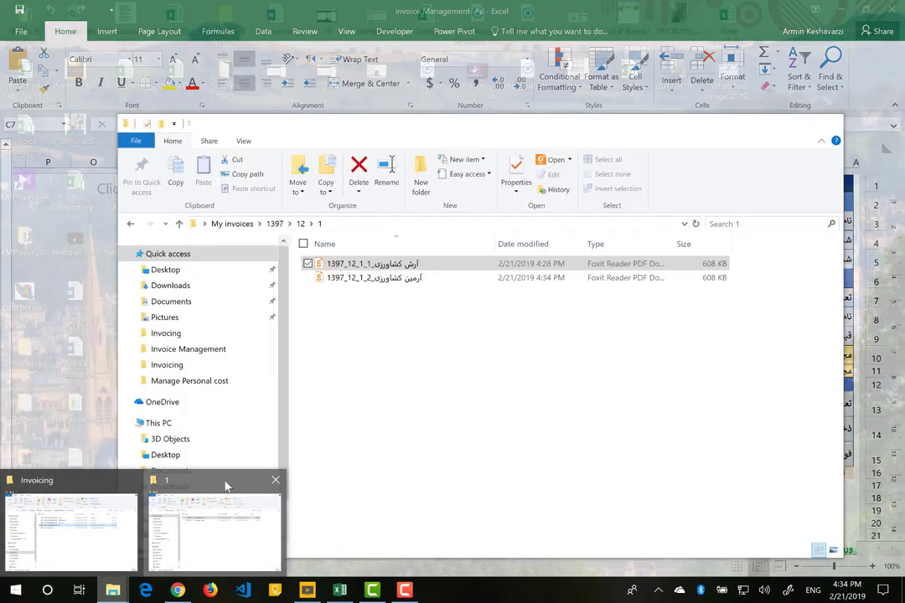
# Step: Open the newest invoice PDF, 1397_12_1_2, from the invoices folder in Foxit Reader
pyautogui.moveTo(112, 589)
pyautogui.click(226, 490)
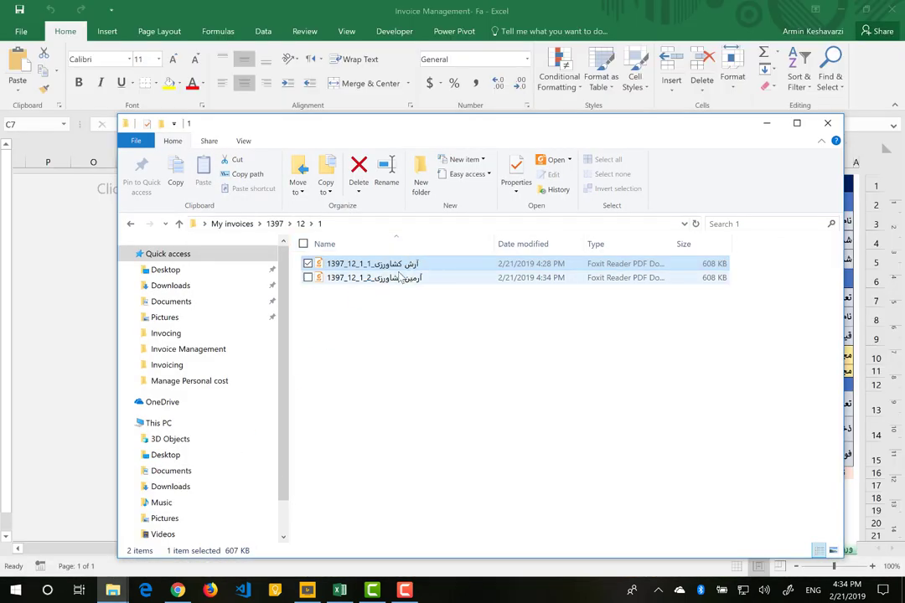
pyautogui.click(360, 284)
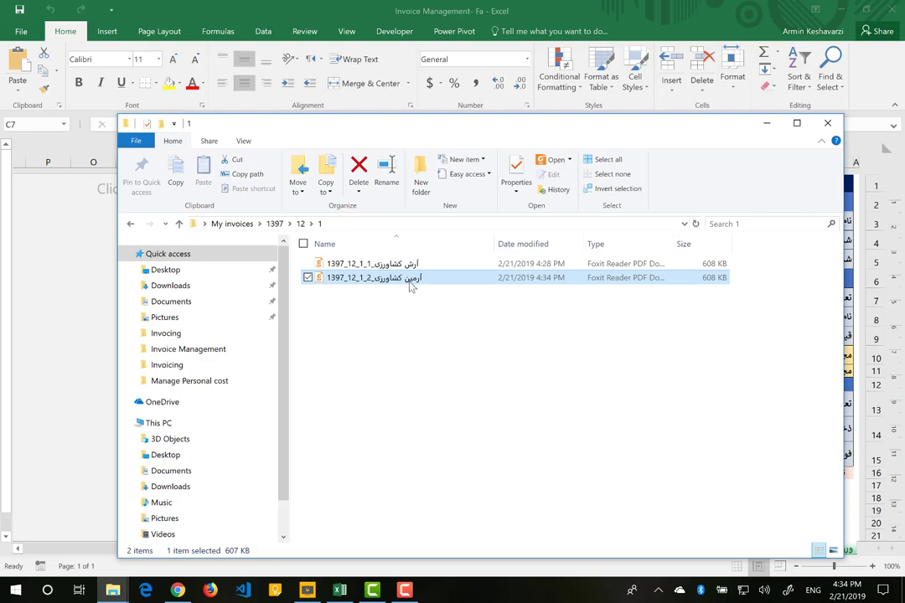
pyautogui.doubleClick(410, 286)
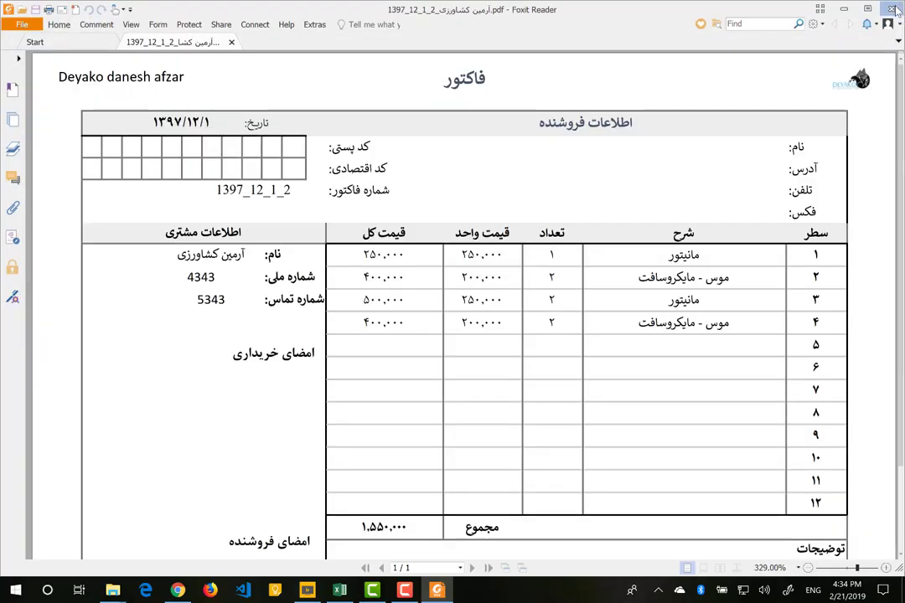
# Step: Close the invoice PDF, go back up to the My invoices folder, and minimise Explorer
pyautogui.click(892, 9)
pyautogui.click(300, 223)
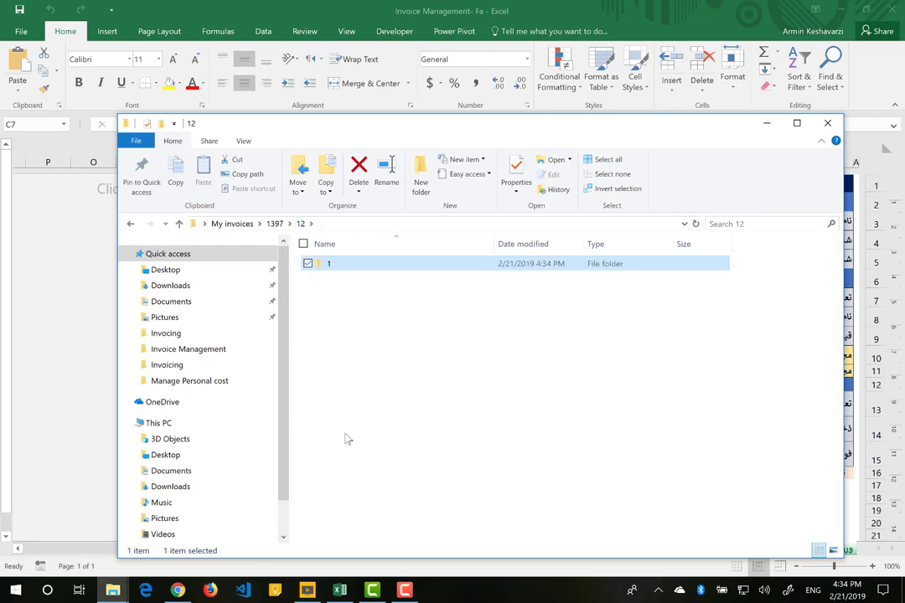
pyautogui.click(301, 225)
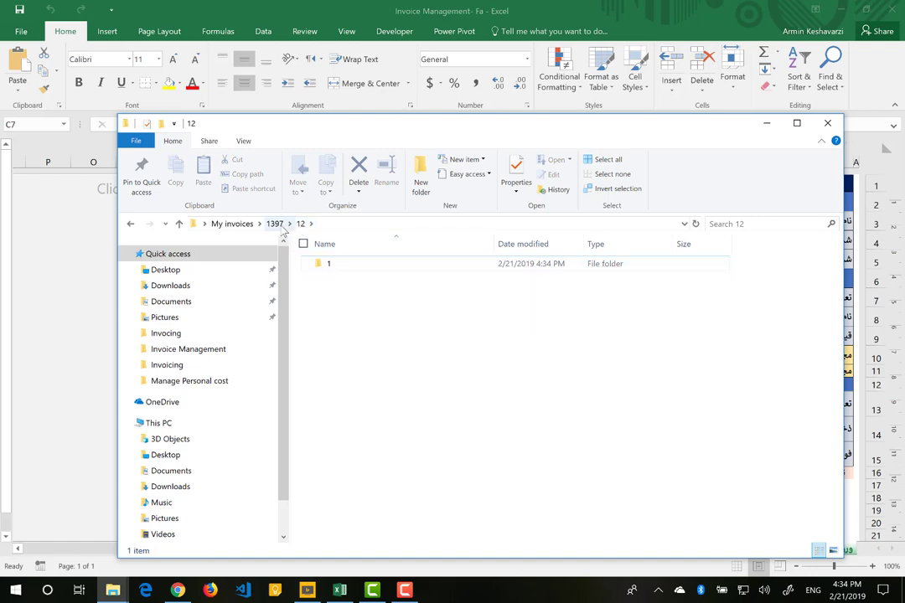
pyautogui.click(274, 223)
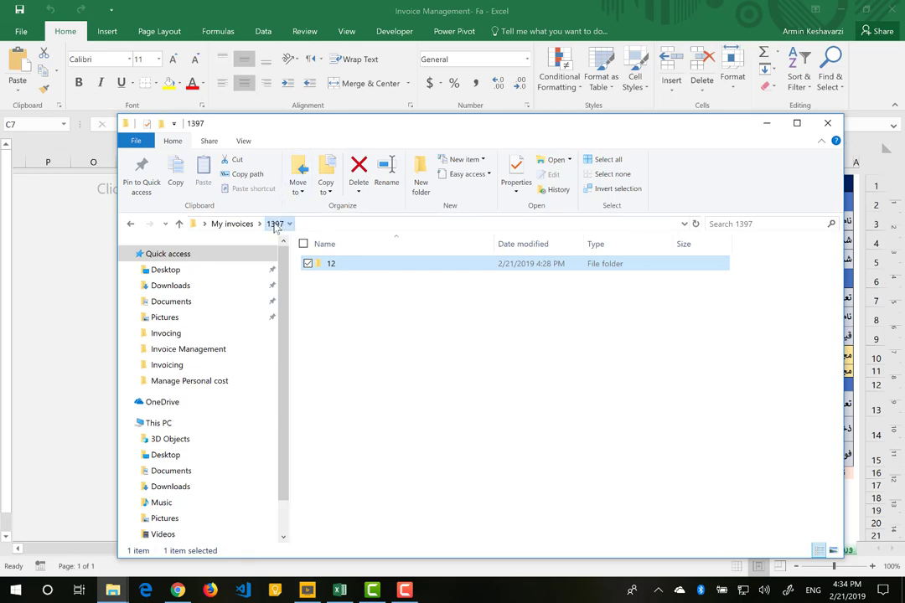
pyautogui.click(339, 289)
pyautogui.click(241, 224)
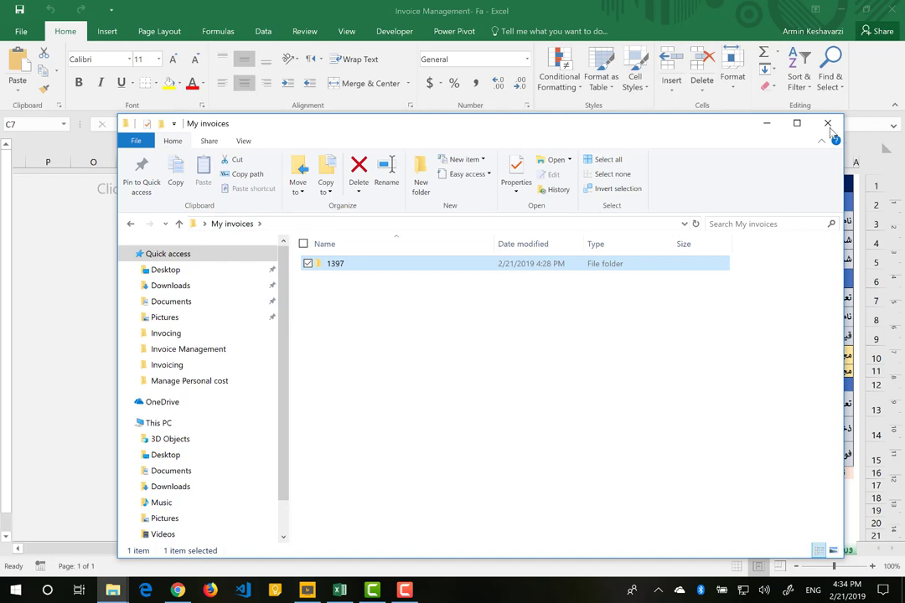
pyautogui.click(765, 123)
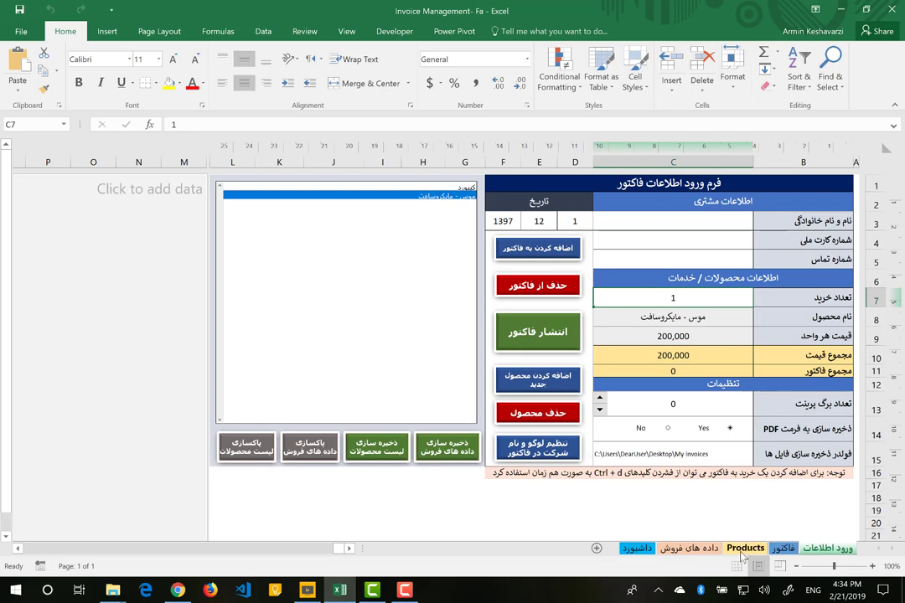
# Step: Check the new invoice rows on the داده های فروش sheet, then show the داشبورد dashboard
pyautogui.click(702, 549)
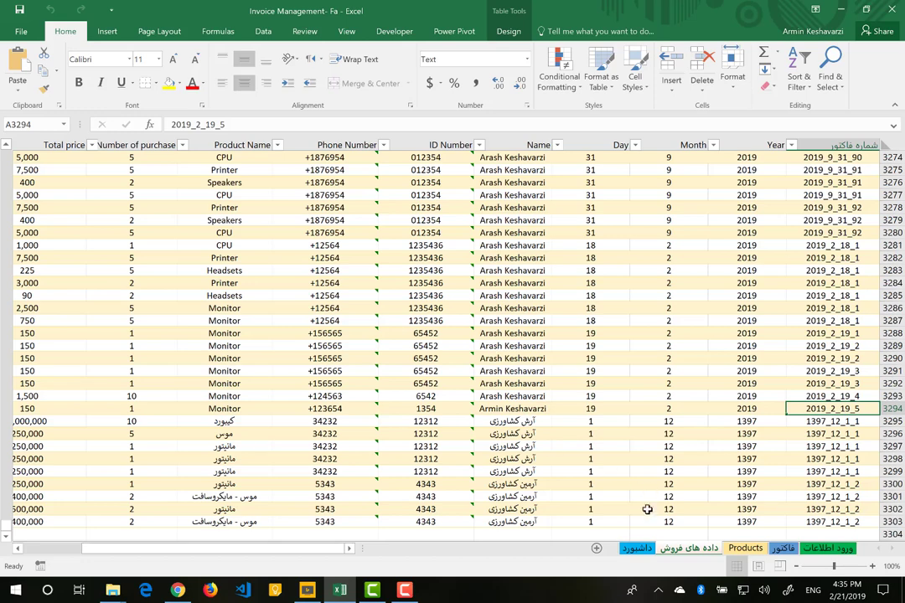
pyautogui.click(639, 549)
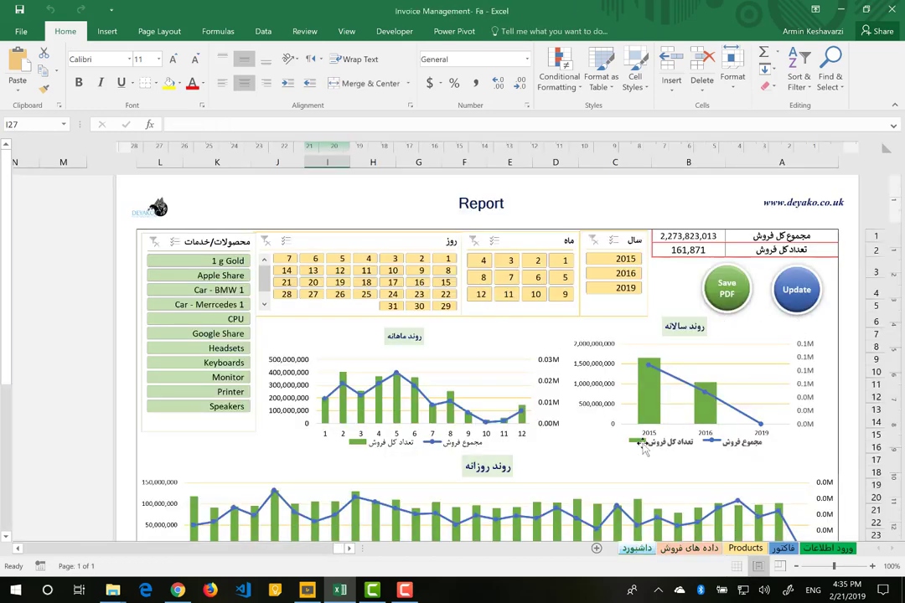
pyautogui.scroll(-3, 643, 449)
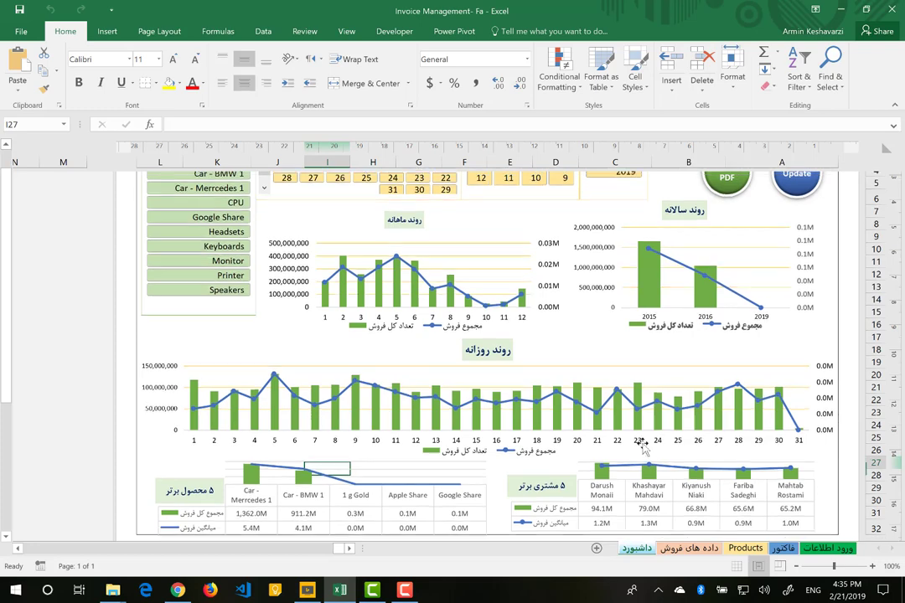
pyautogui.scroll(-2, 643, 450)
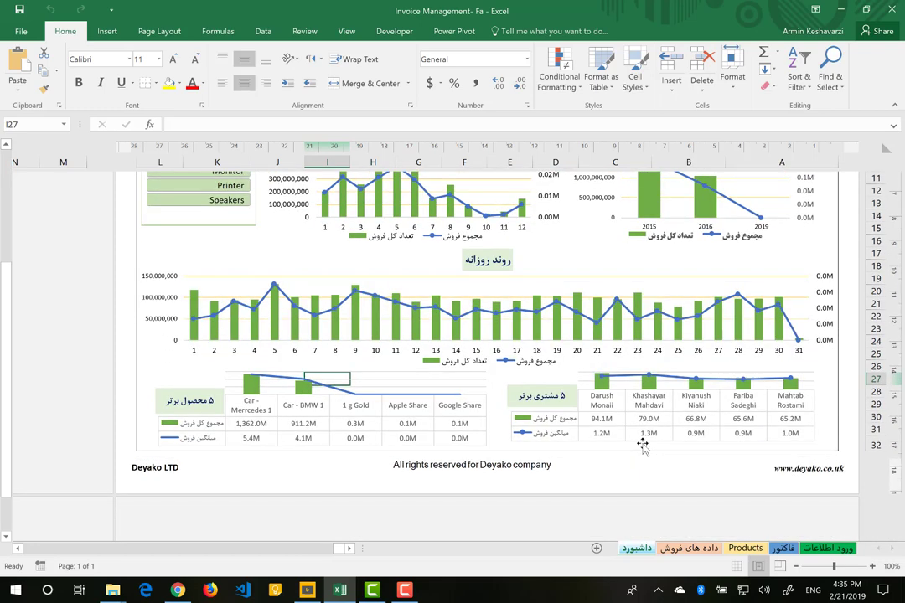
pyautogui.scroll(2, 642, 444)
pyautogui.scroll(3, 641, 443)
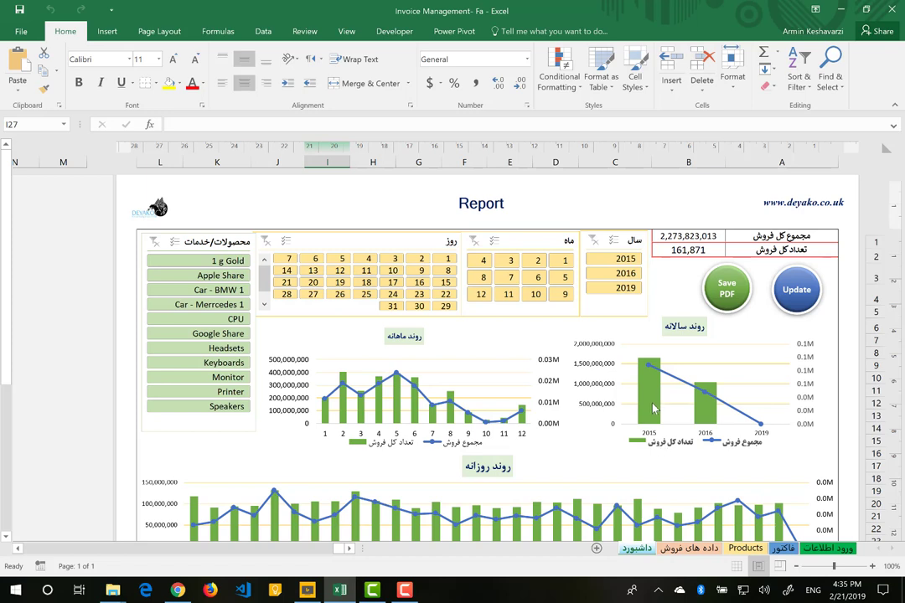
pyautogui.moveTo(705, 394)
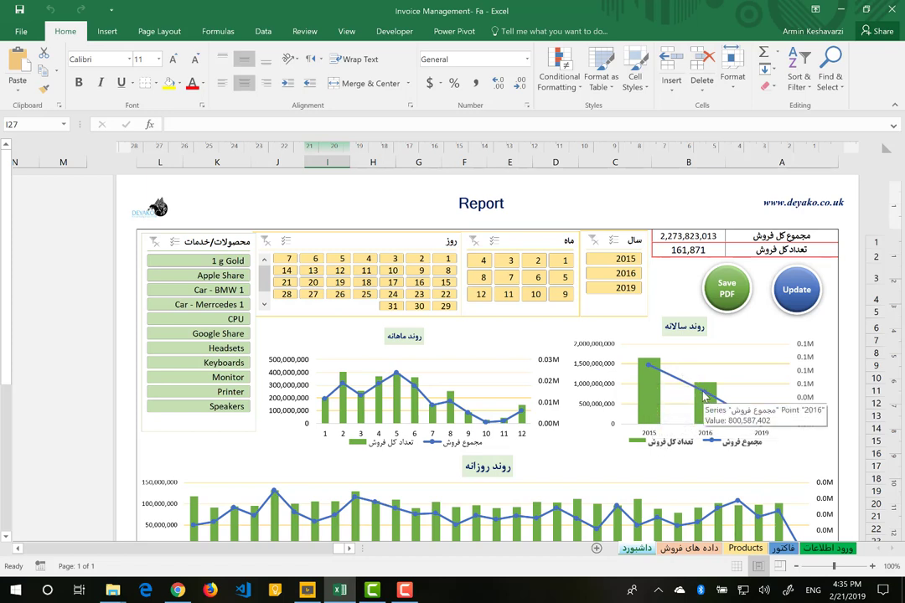
pyautogui.scroll(-4, 574, 475)
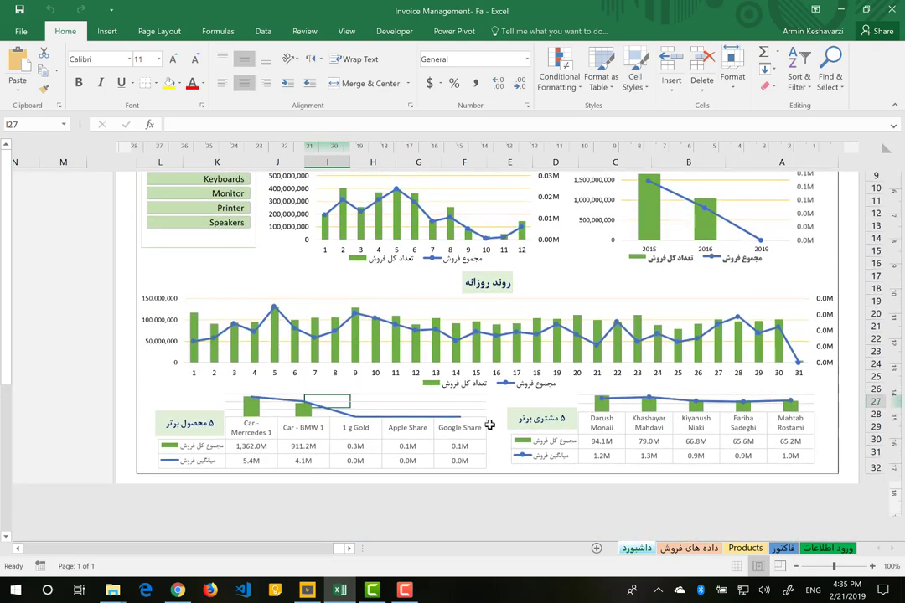
pyautogui.scroll(1, 208, 405)
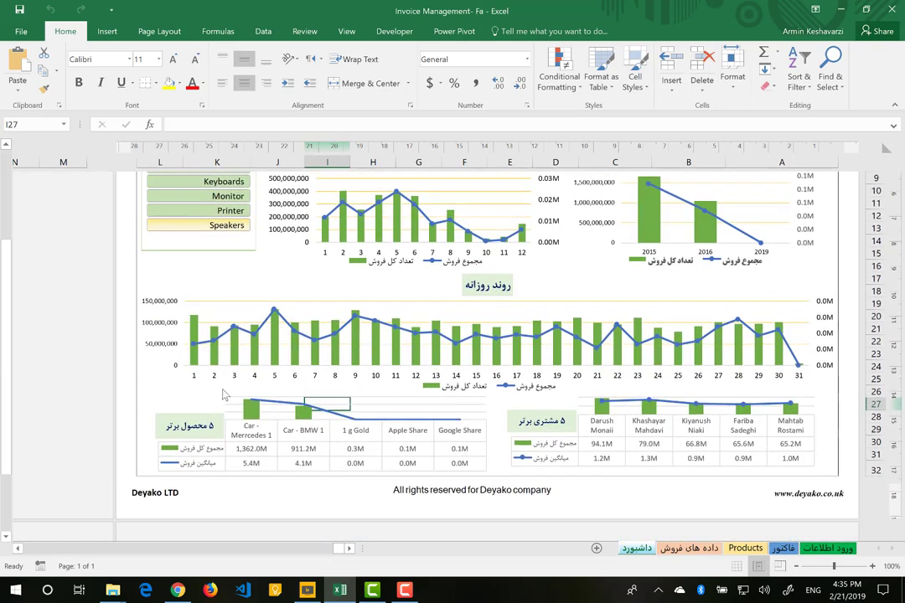
pyautogui.click(223, 395)
pyautogui.scroll(3, 594, 427)
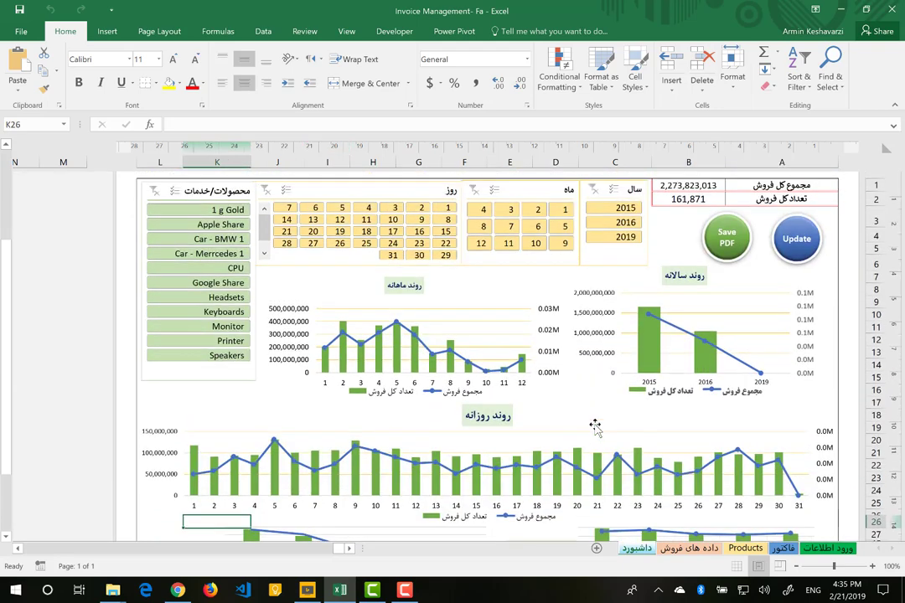
pyautogui.scroll(1, 595, 428)
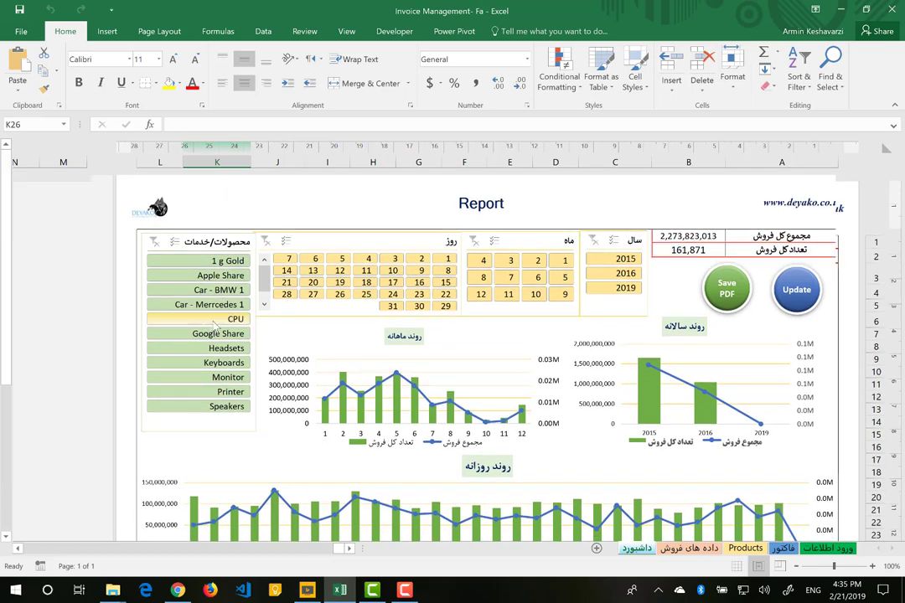
pyautogui.click(235, 319)
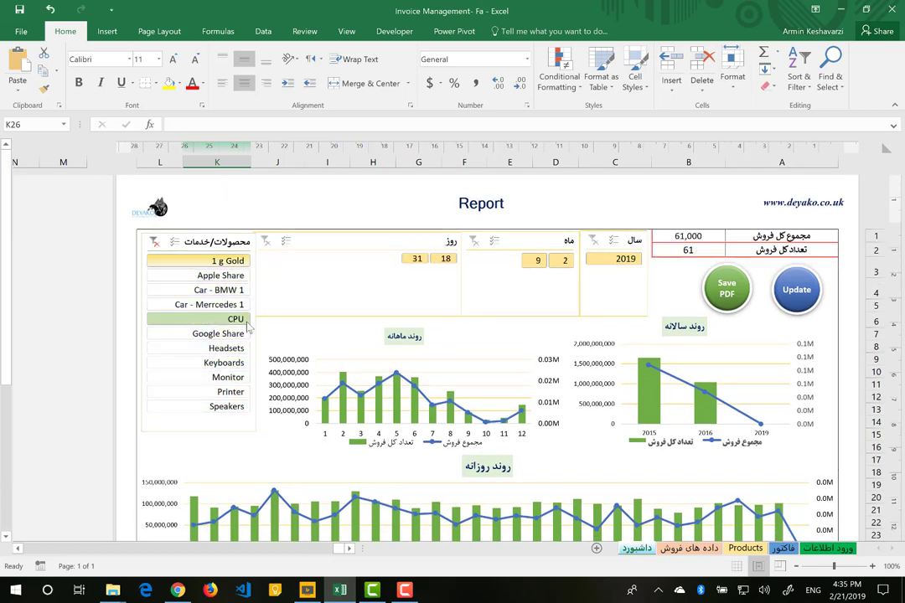
pyautogui.scroll(-3, 410, 435)
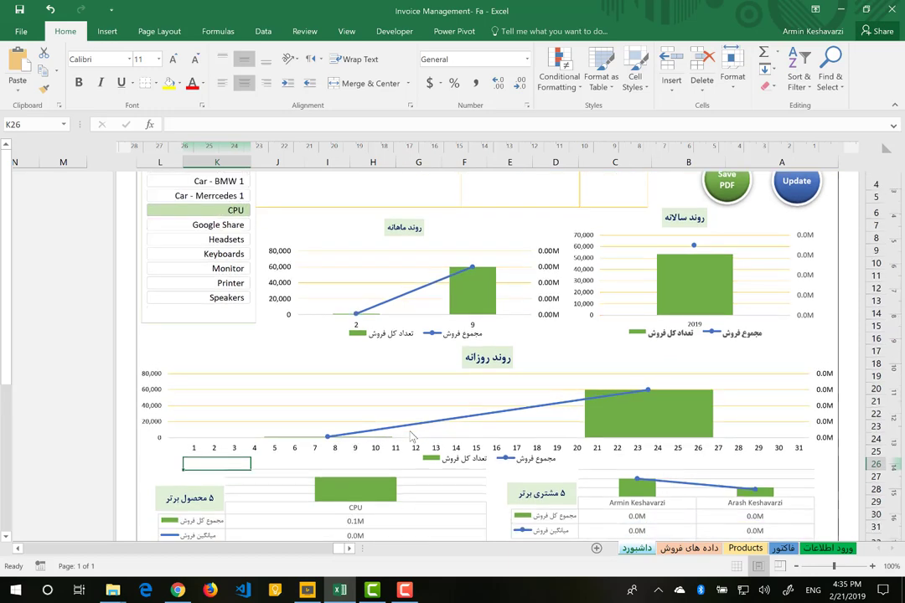
pyautogui.scroll(-1, 411, 435)
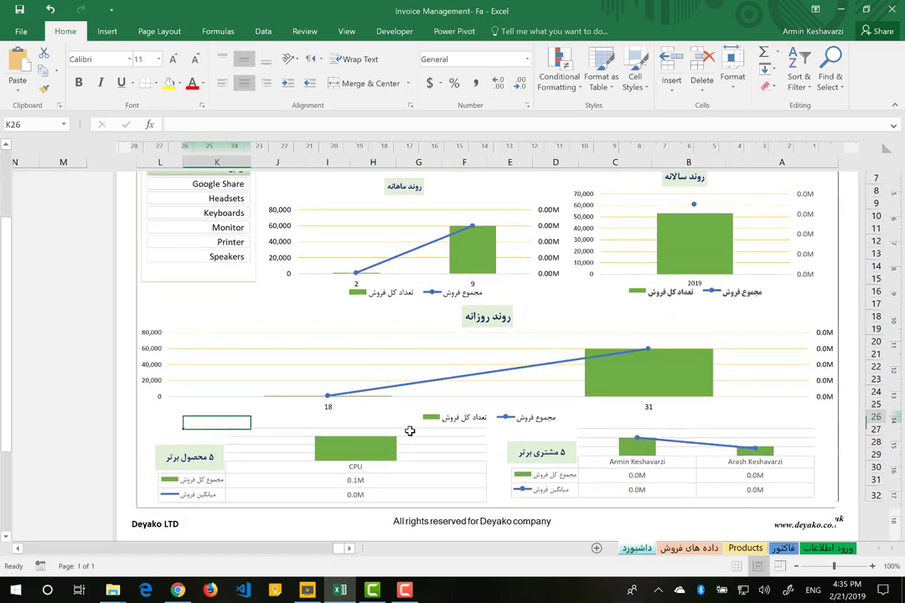
pyautogui.scroll(5, 408, 429)
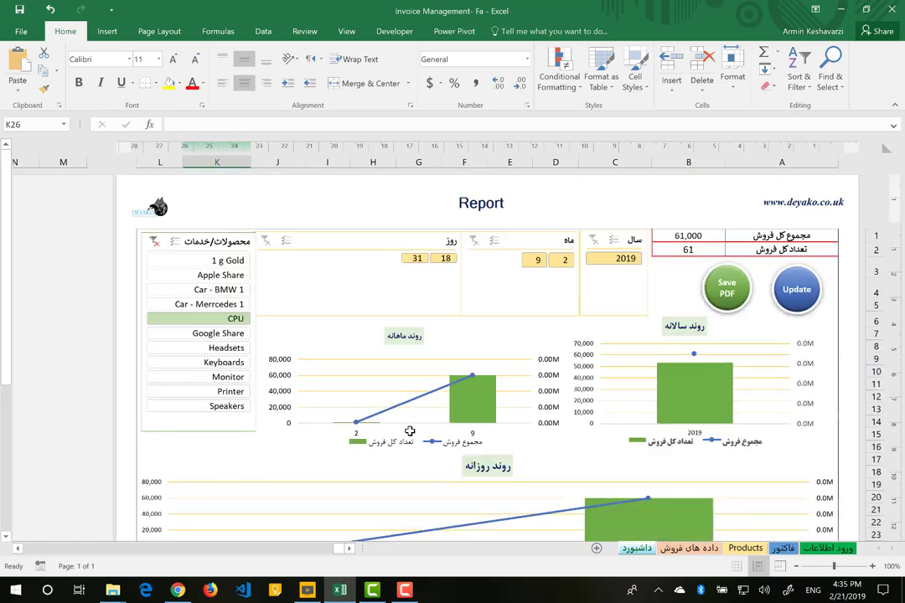
pyautogui.click(205, 364)
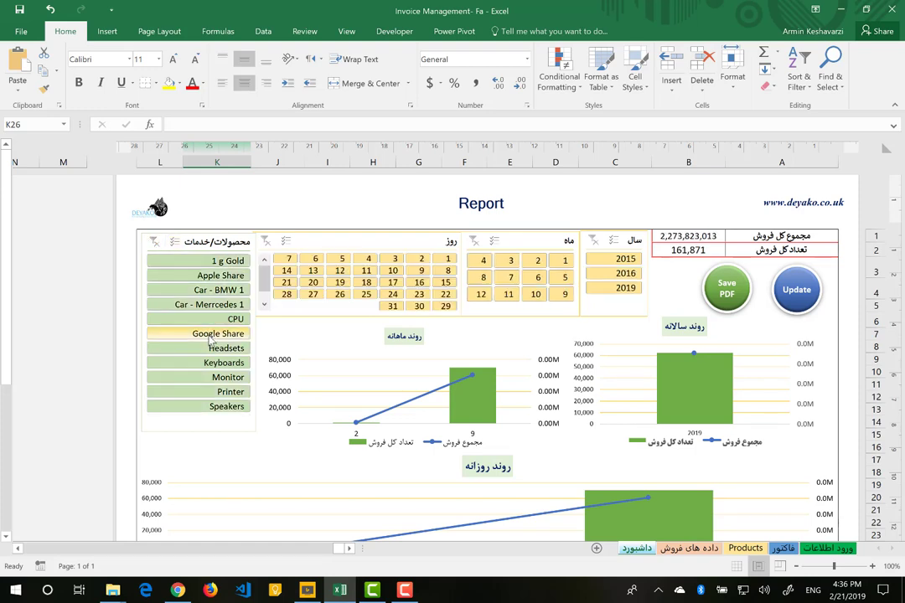
# Step: Filter the dashboard to year 2015, months 1, 2 and 3
pyautogui.click(625, 259)
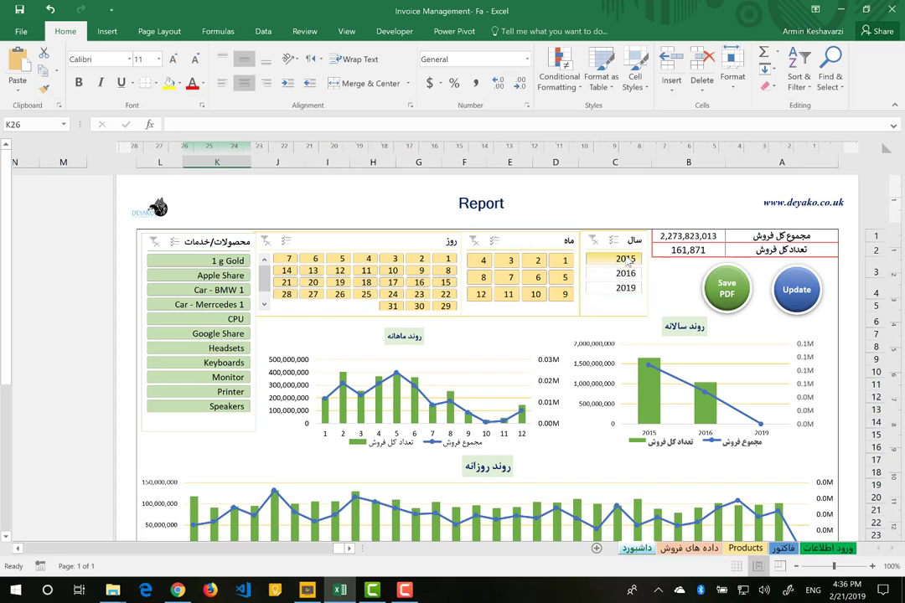
pyautogui.click(564, 262)
pyautogui.keyDown('ctrl'); pyautogui.click(534, 262); pyautogui.keyUp('ctrl')
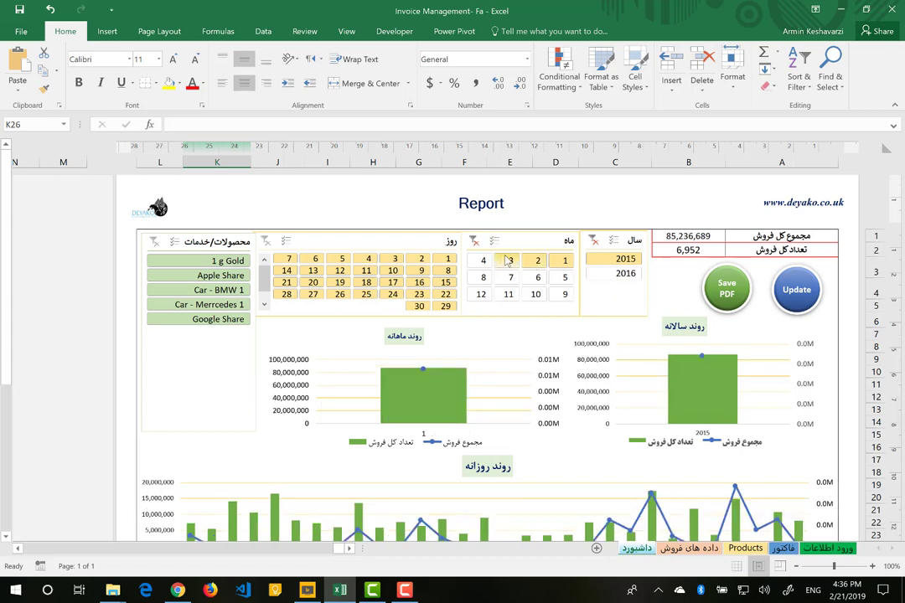
pyautogui.keyDown('ctrl'); pyautogui.click(508, 260); pyautogui.keyUp('ctrl')
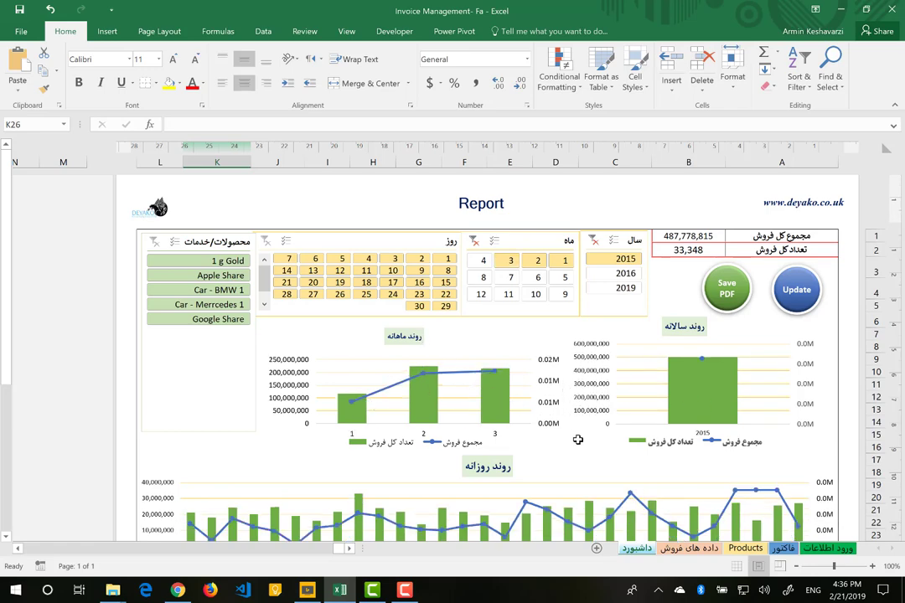
pyautogui.scroll(-1, 616, 444)
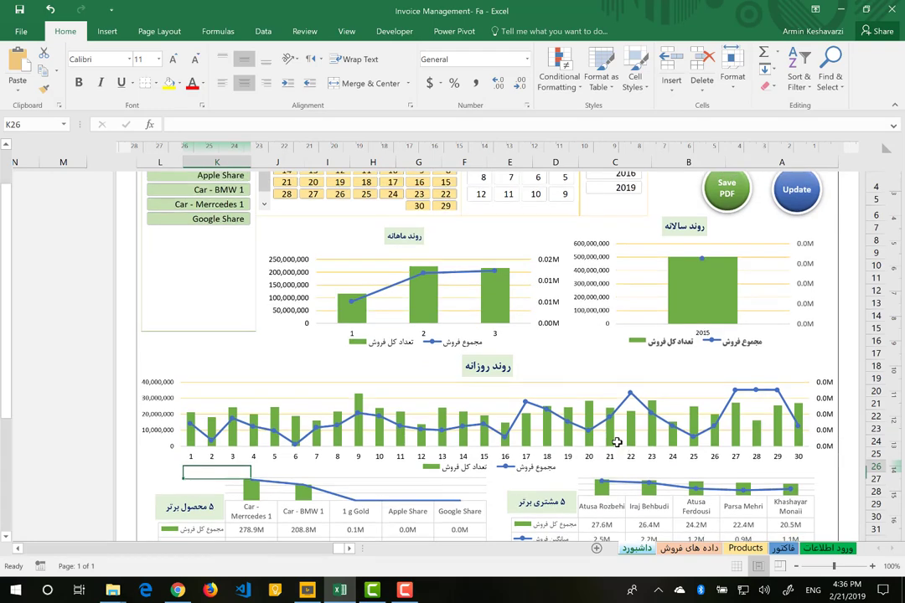
pyautogui.scroll(-1, 617, 443)
pyautogui.scroll(1, 616, 442)
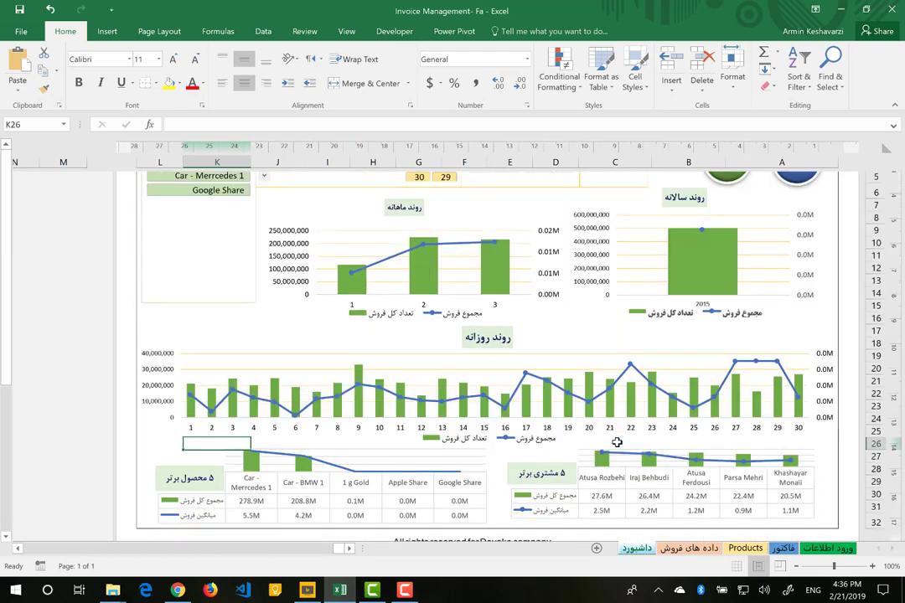
pyautogui.scroll(1, 645, 360)
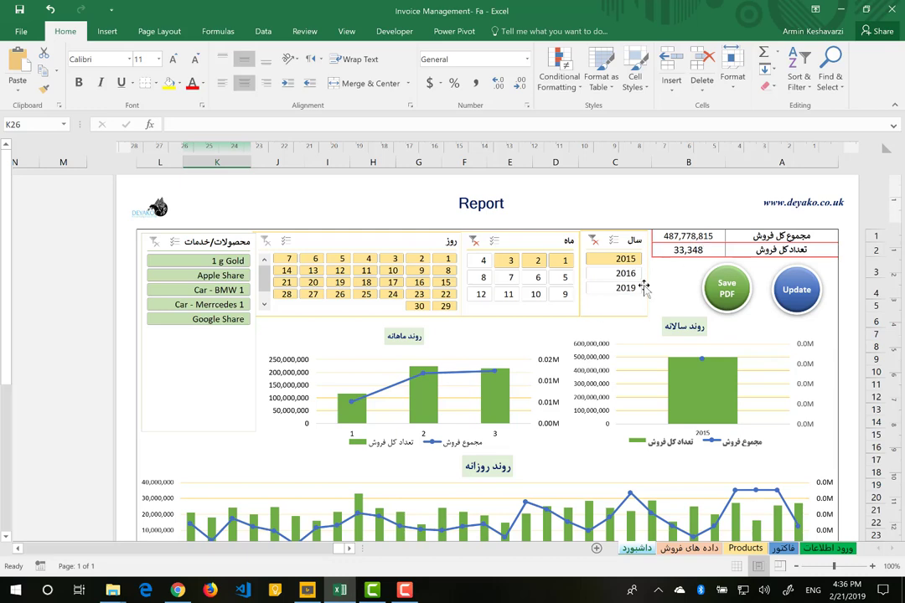
# Step: Refresh the dashboard with the latest data and acknowledge the Updated! message
pyautogui.click(671, 286)
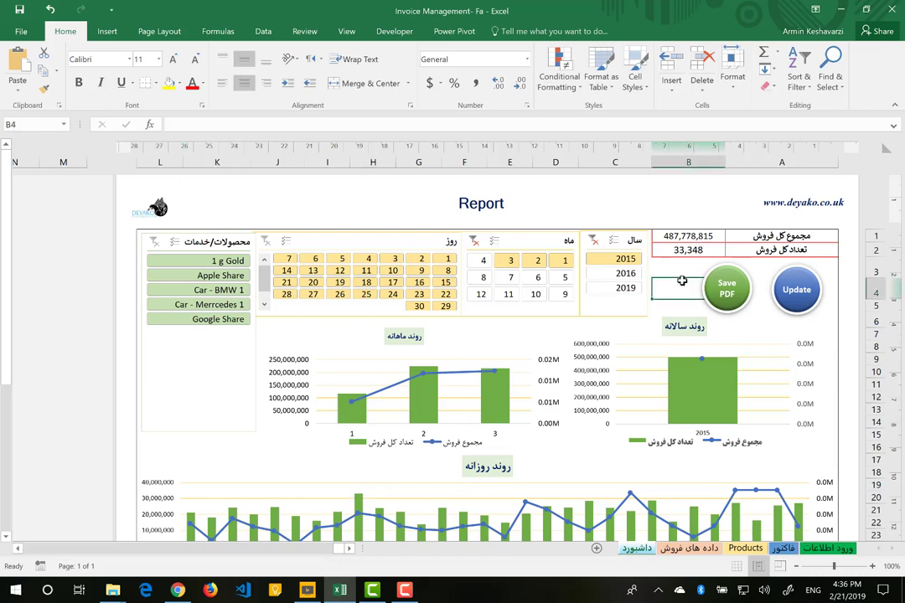
pyautogui.click(796, 287)
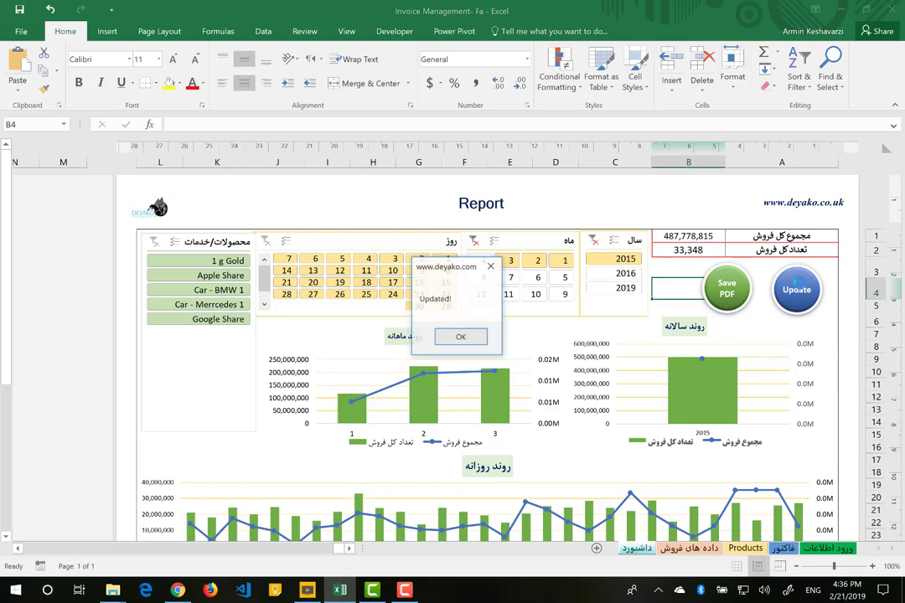
pyautogui.click(475, 341)
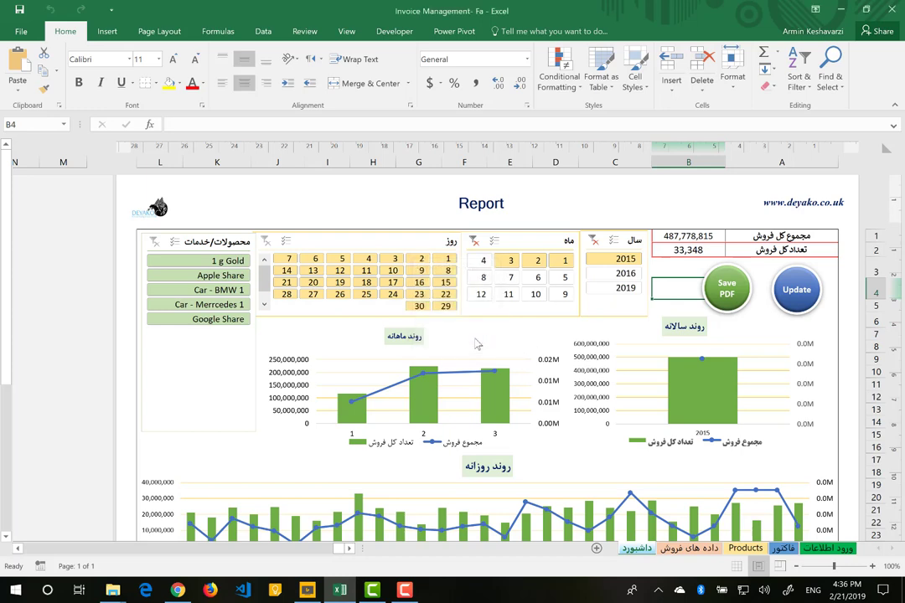
pyautogui.click(537, 277)
# Step: Export the dashboard as PDF into the Desktop's My invoices folder
pyautogui.click(726, 288)
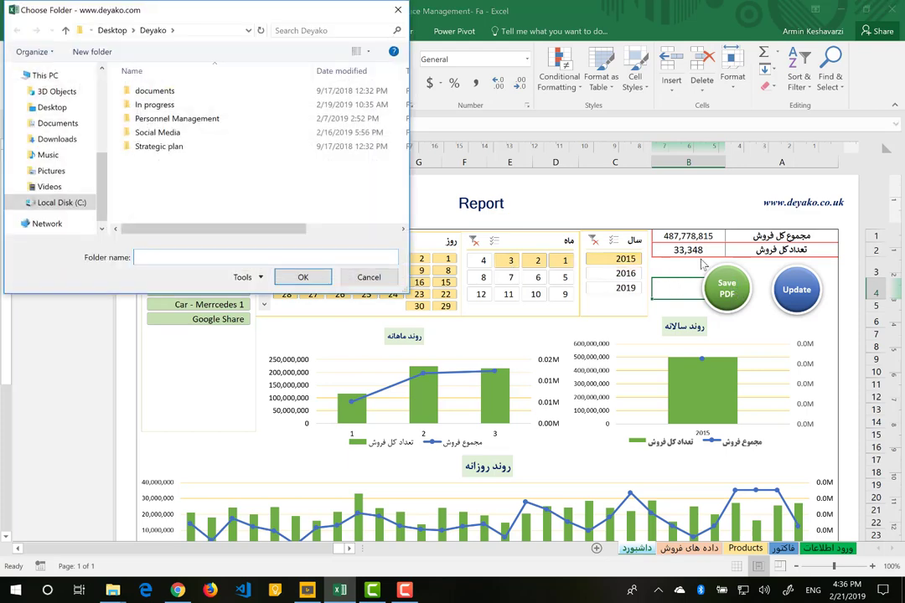
pyautogui.click(50, 109)
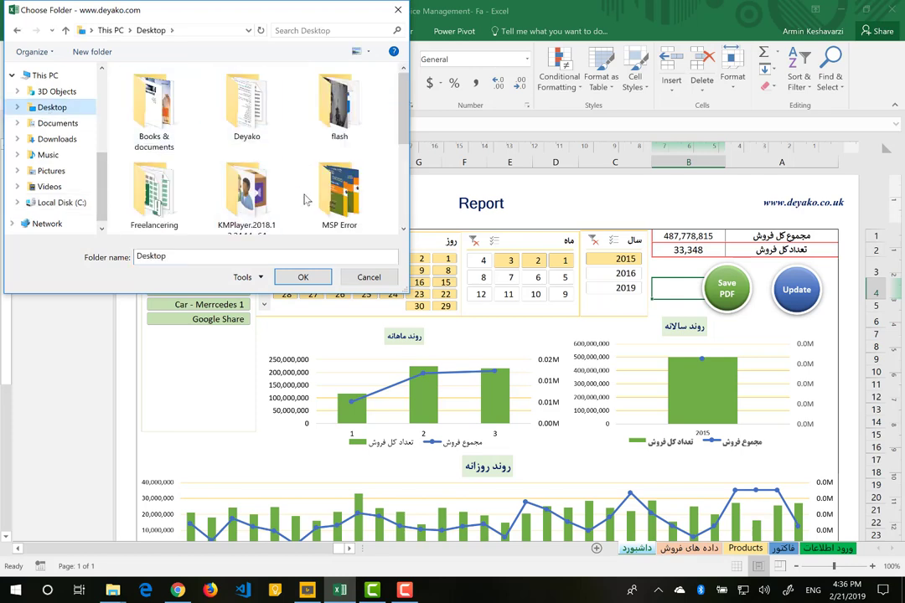
pyautogui.moveTo(402, 122); pyautogui.dragTo(404, 178)
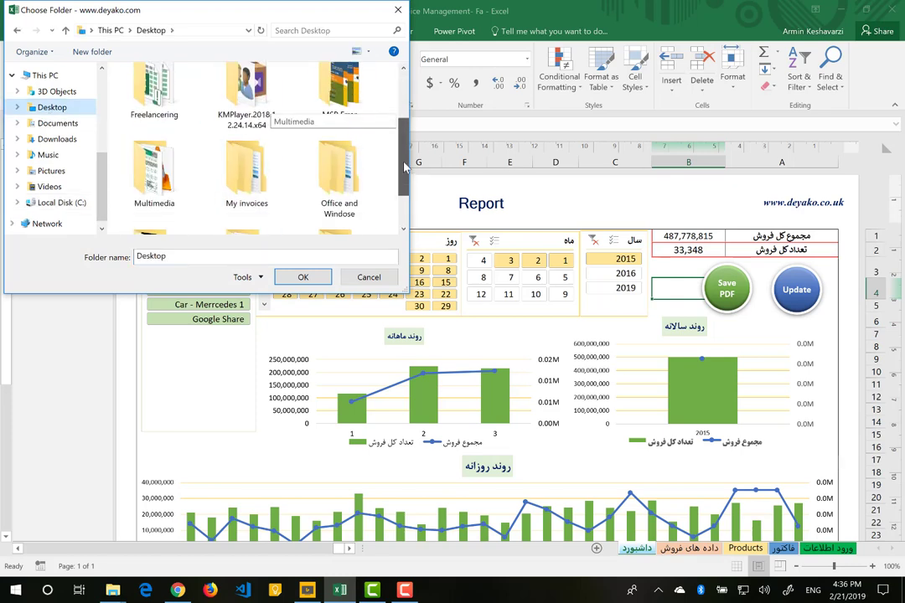
pyautogui.doubleClick(251, 147)
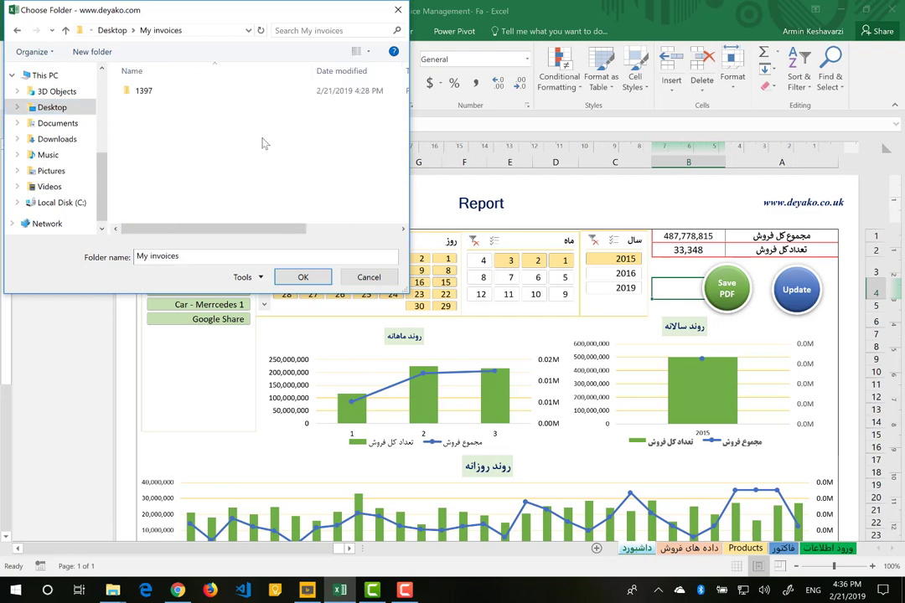
pyautogui.click(316, 280)
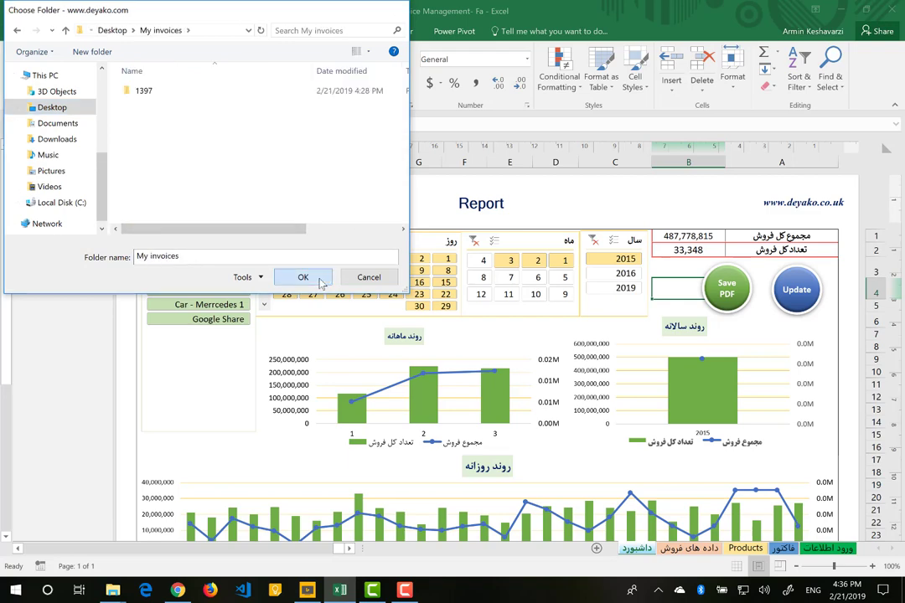
pyautogui.write('Analyze Report - 1397')
# Step: Name the report 'Analyze Report - 1397 - 3 first months' and save it
pyautogui.click(402, 249)
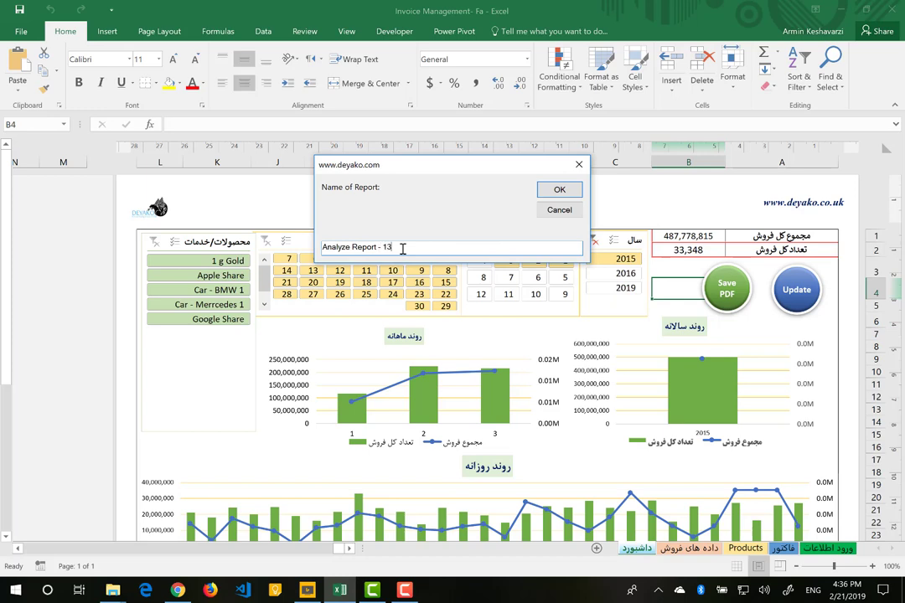
pyautogui.write('st mo')
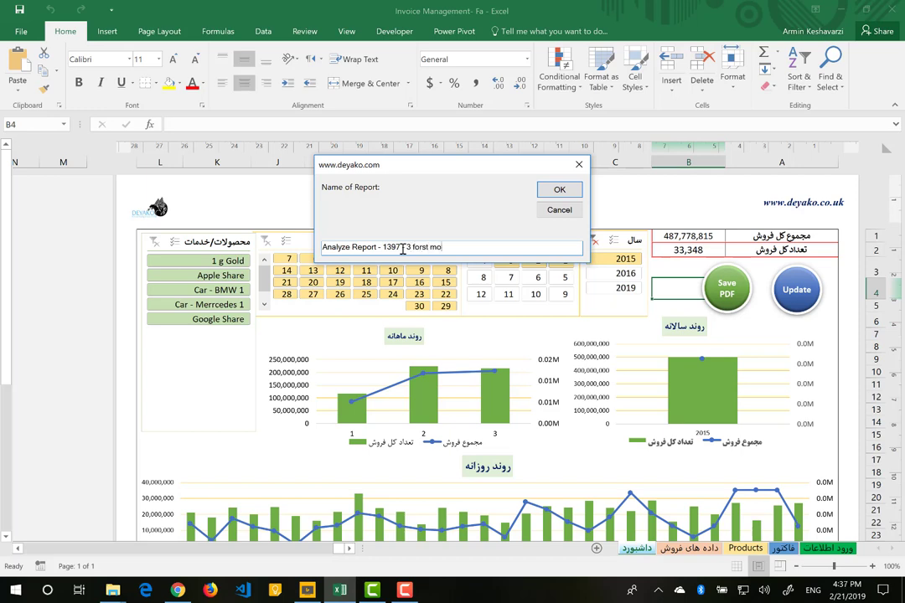
pyautogui.write('nths')
pyautogui.click(420, 248)
pyautogui.press('BackSpace')
pyautogui.write('i')
pyautogui.click(571, 192)
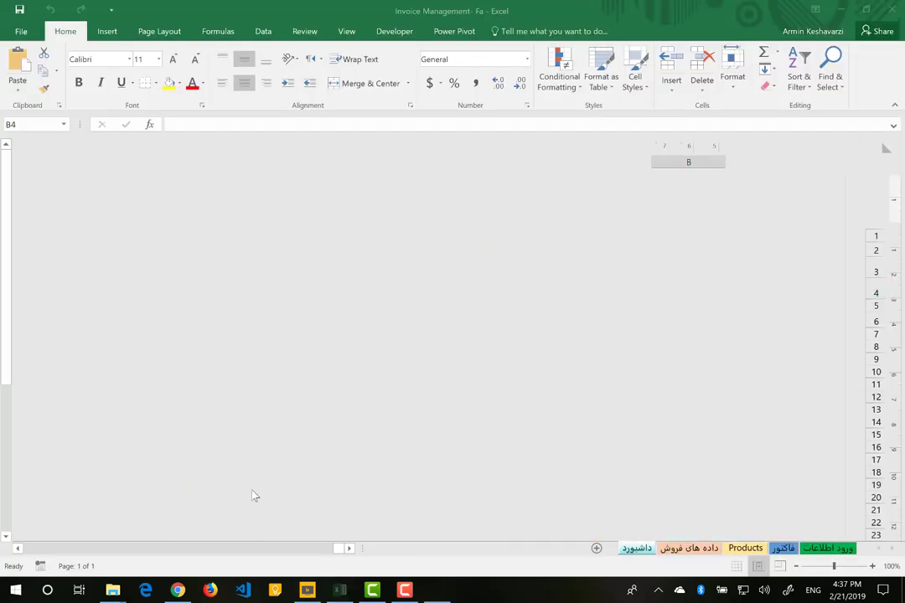
pyautogui.moveTo(112, 589)
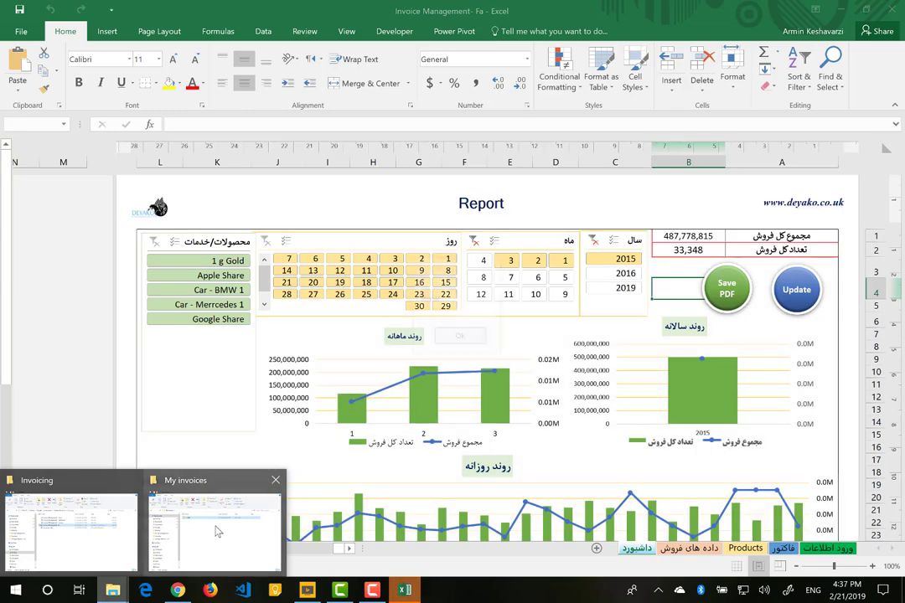
pyautogui.click(216, 531)
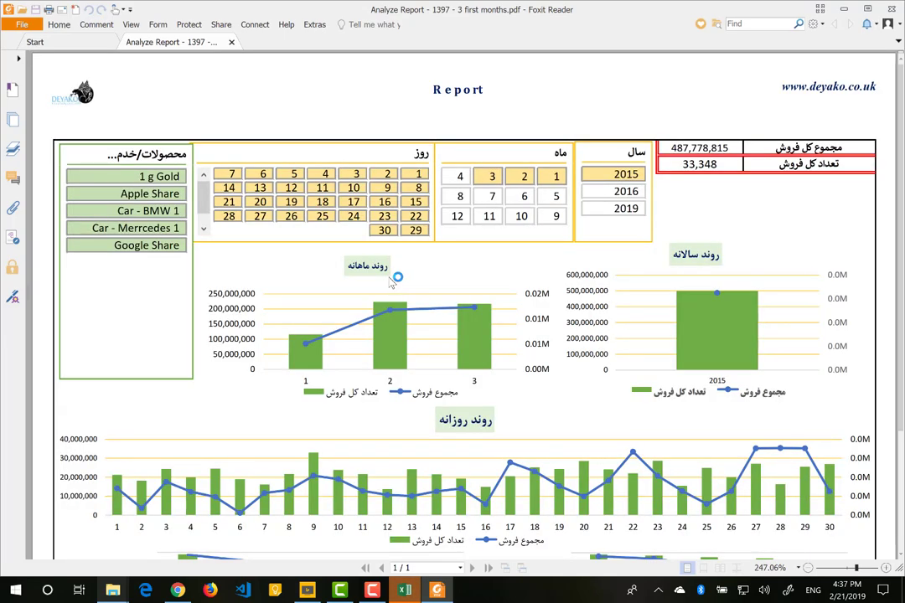
# Step: Scroll through the exported Analyze Report PDF, then close Foxit Reader
pyautogui.scroll(-3, 631, 296)
pyautogui.scroll(1, 633, 296)
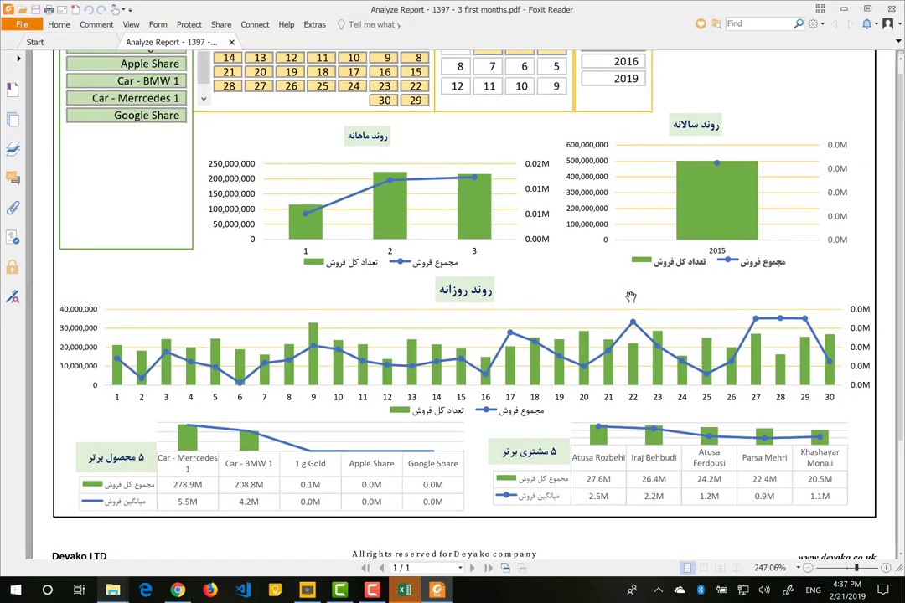
pyautogui.scroll(2, 632, 297)
pyautogui.scroll(-3, 633, 295)
pyautogui.scroll(3, 631, 296)
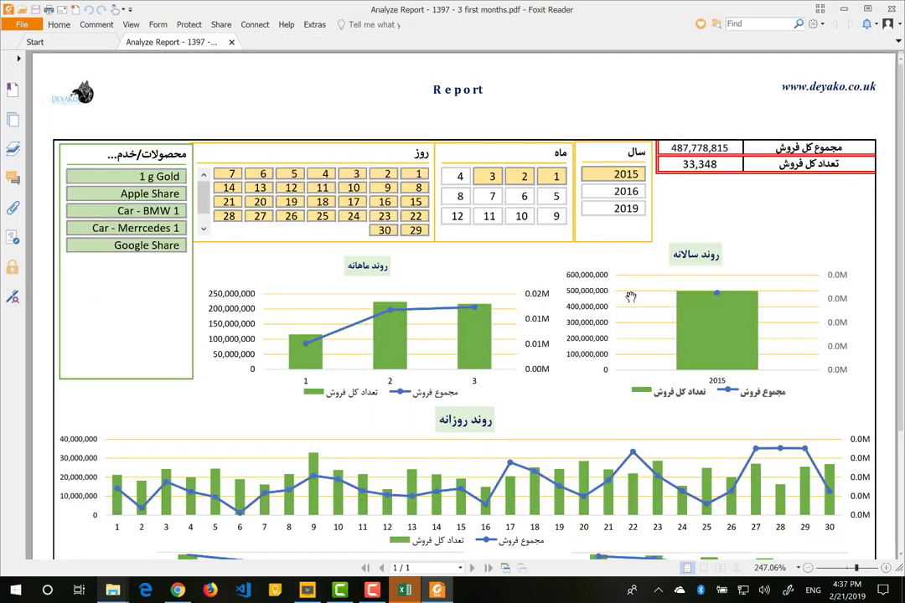
pyautogui.click(889, 10)
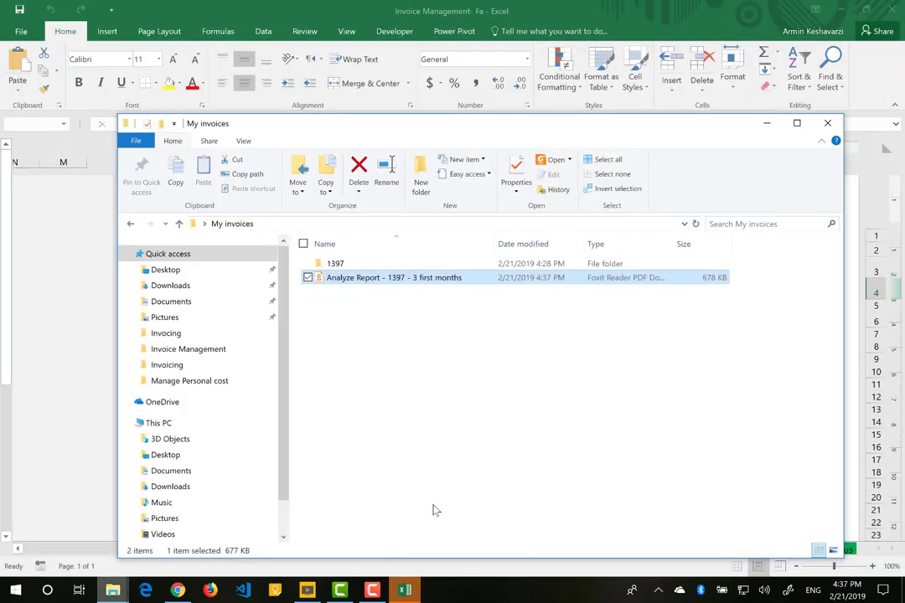
# Step: Dismiss the Done! message and clear the year and month slicer filters on the dashboard
pyautogui.click(405, 592)
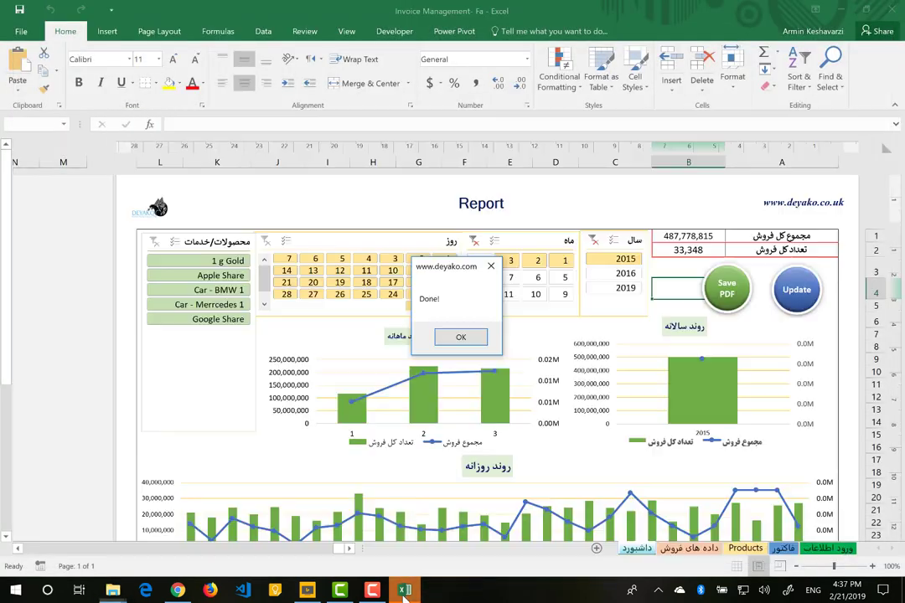
pyautogui.click(461, 338)
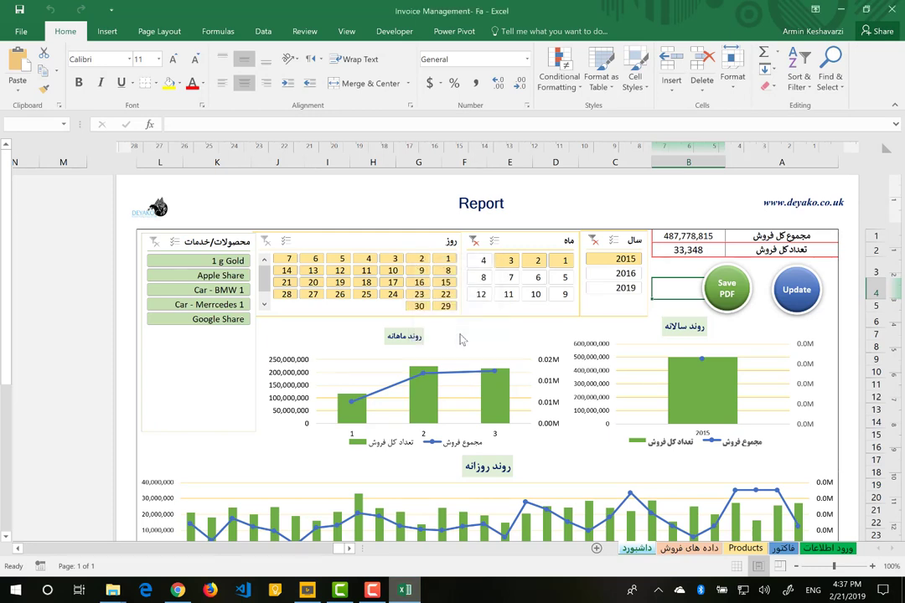
pyautogui.click(592, 242)
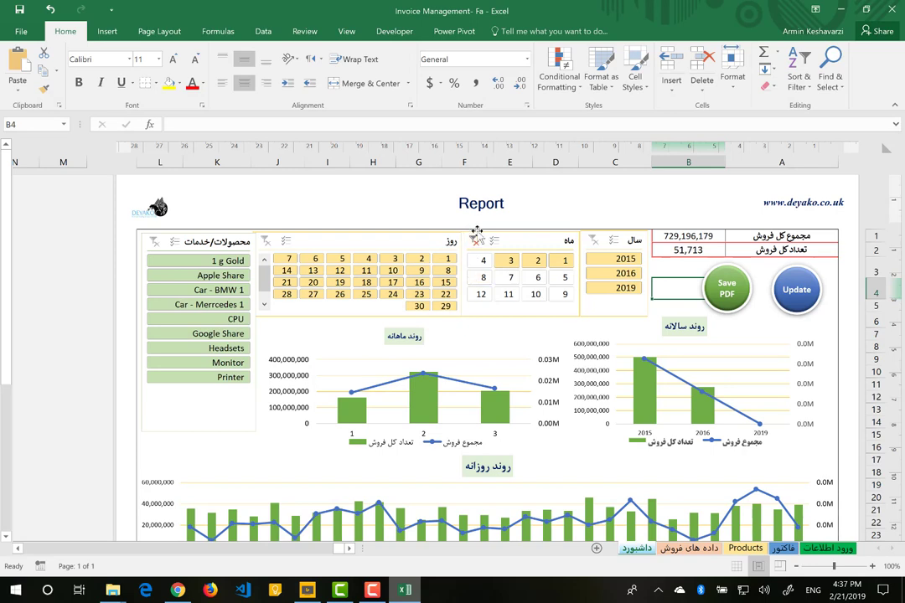
pyautogui.click(473, 240)
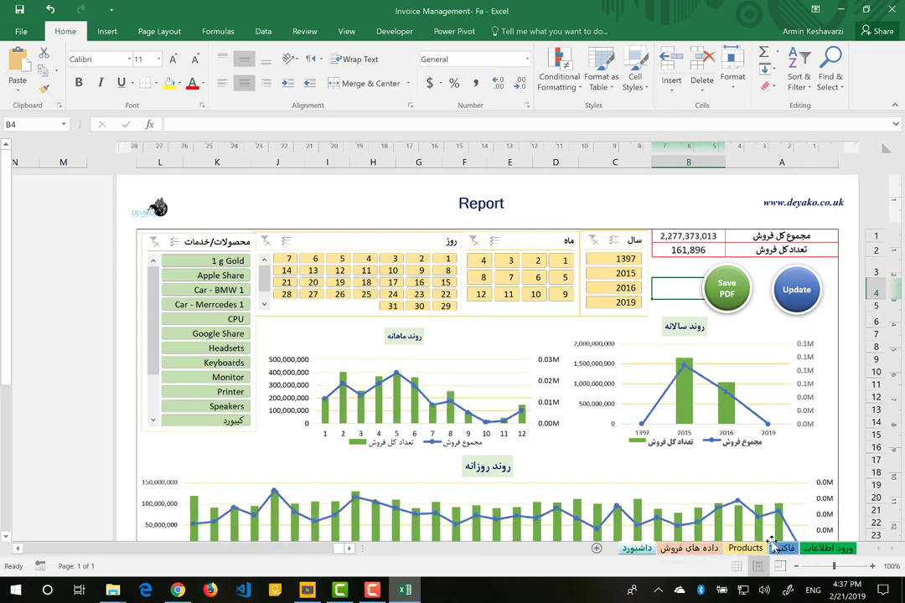
# Step: Move through the sales data and Products sheets back to the ورود اطلاعات entry form
pyautogui.click(711, 549)
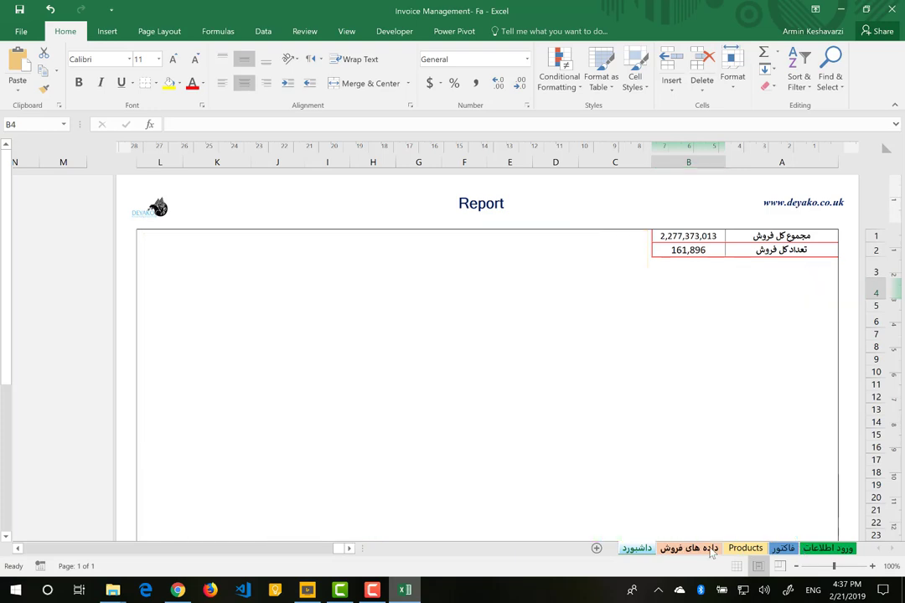
pyautogui.click(748, 549)
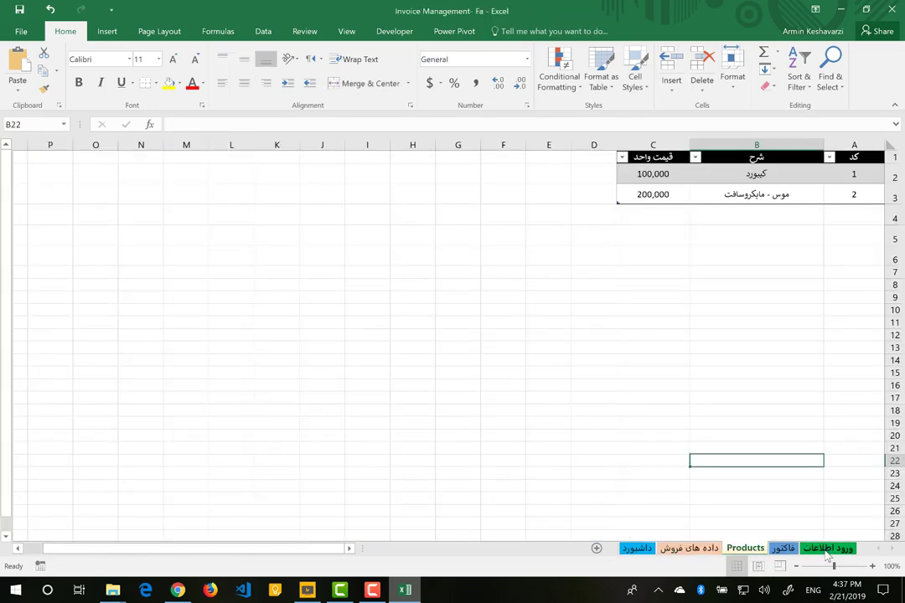
pyautogui.click(827, 550)
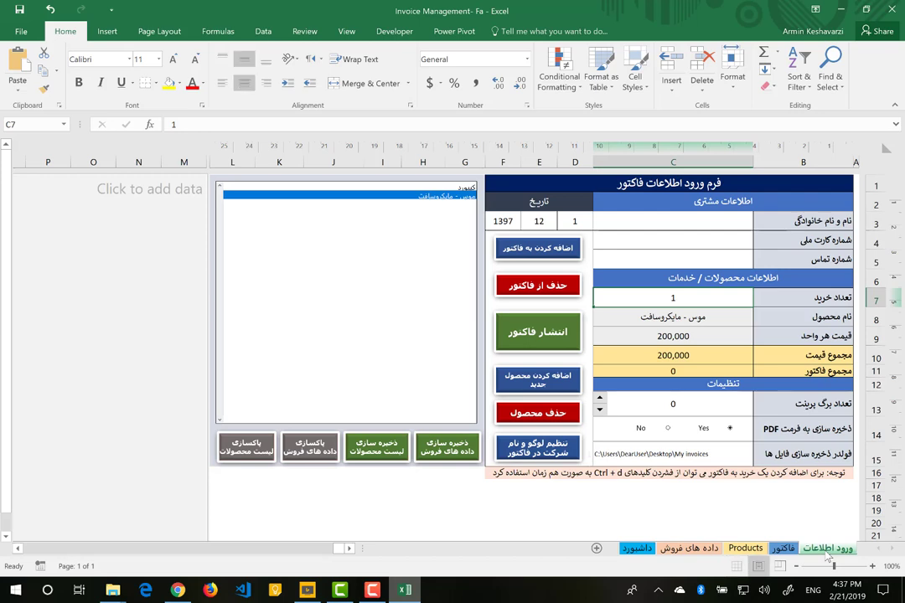